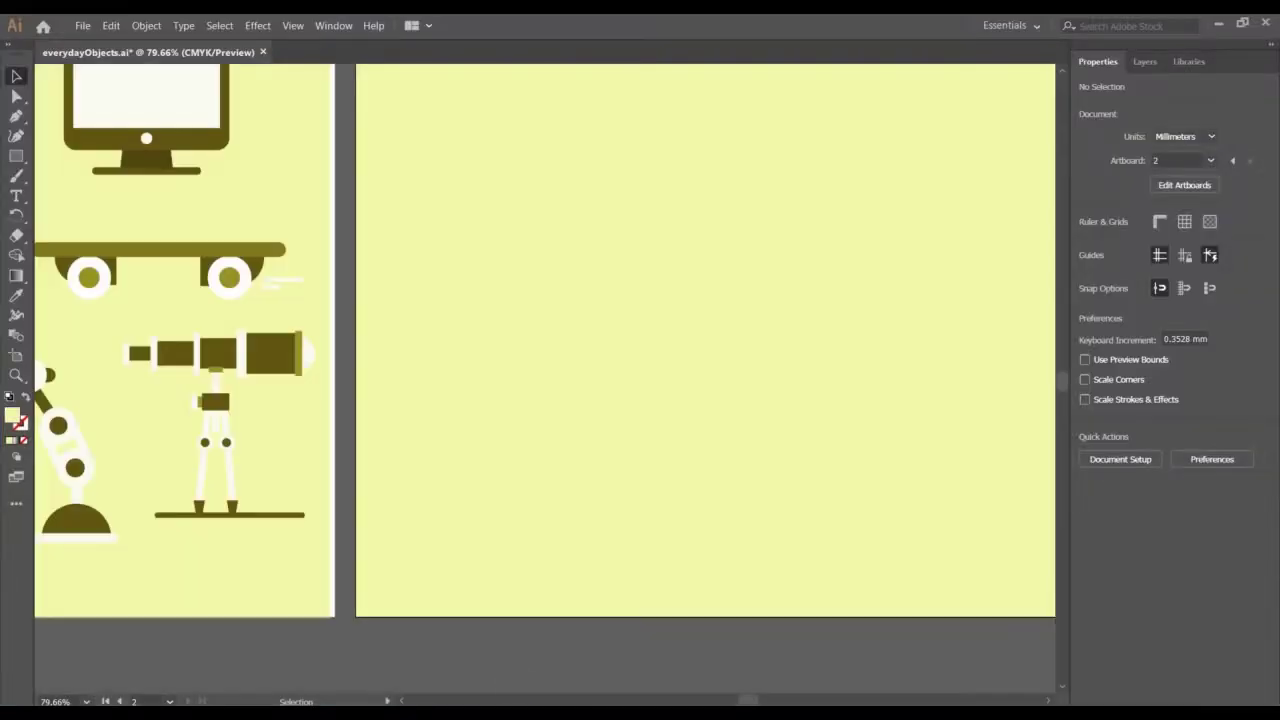
- Move the telescope illustration onto the empty artboard 2 and bring it in front of the yellow background
{"action": "left_click", "coordinate": [262, 360]}
{"action": "left_click_drag", "start_coordinate": [258, 368], "coordinate": [531, 220]}
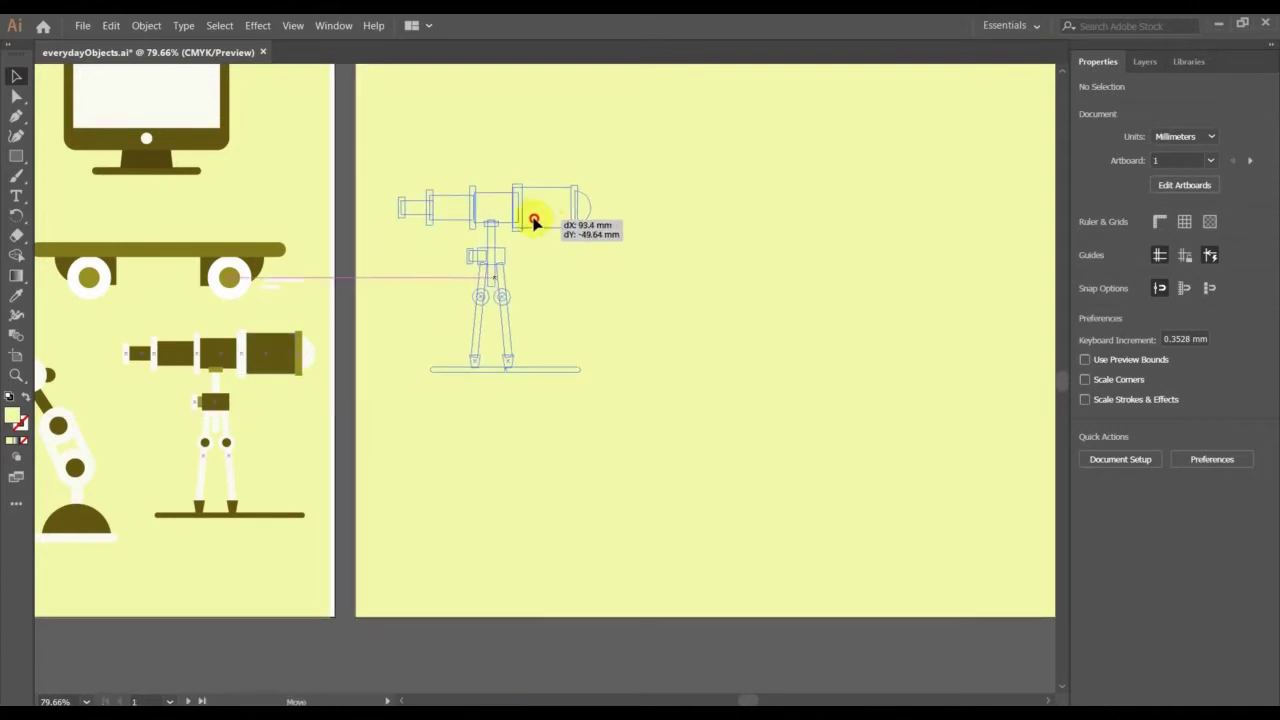
{"action": "left_click_drag", "start_coordinate": [622, 347], "coordinate": [626, 349]}
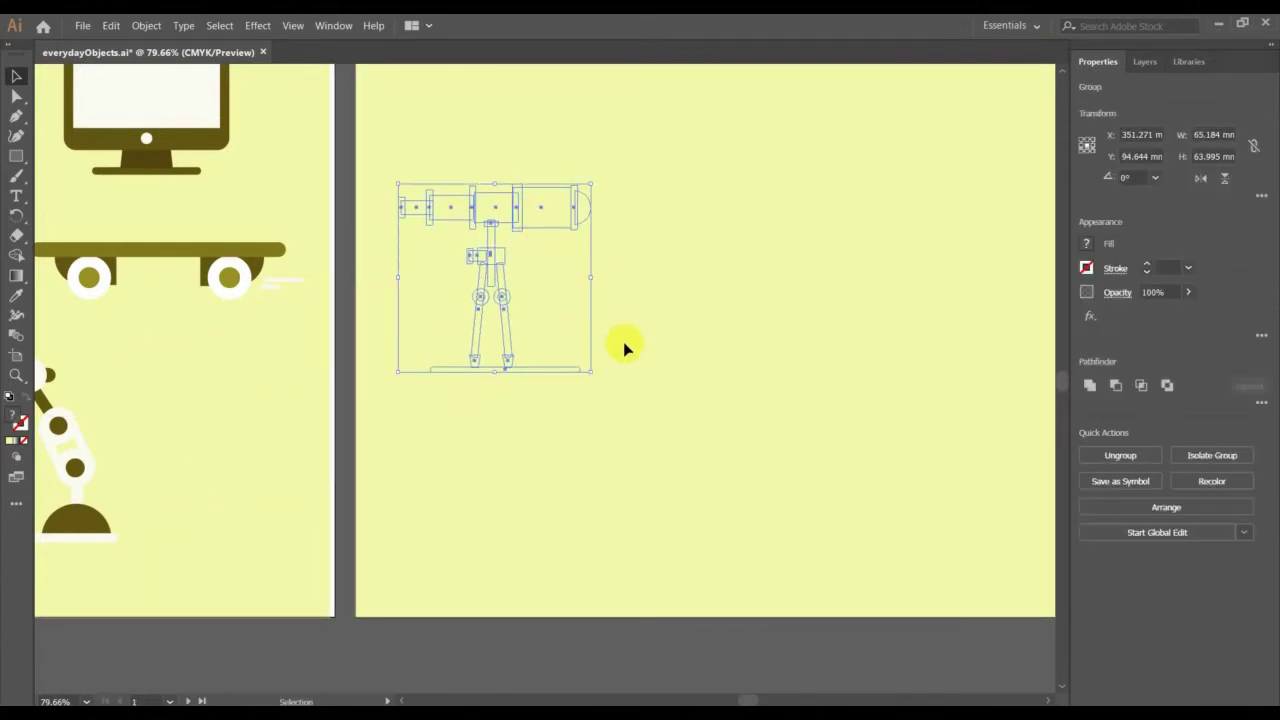
{"action": "right_click", "coordinate": [548, 226]}
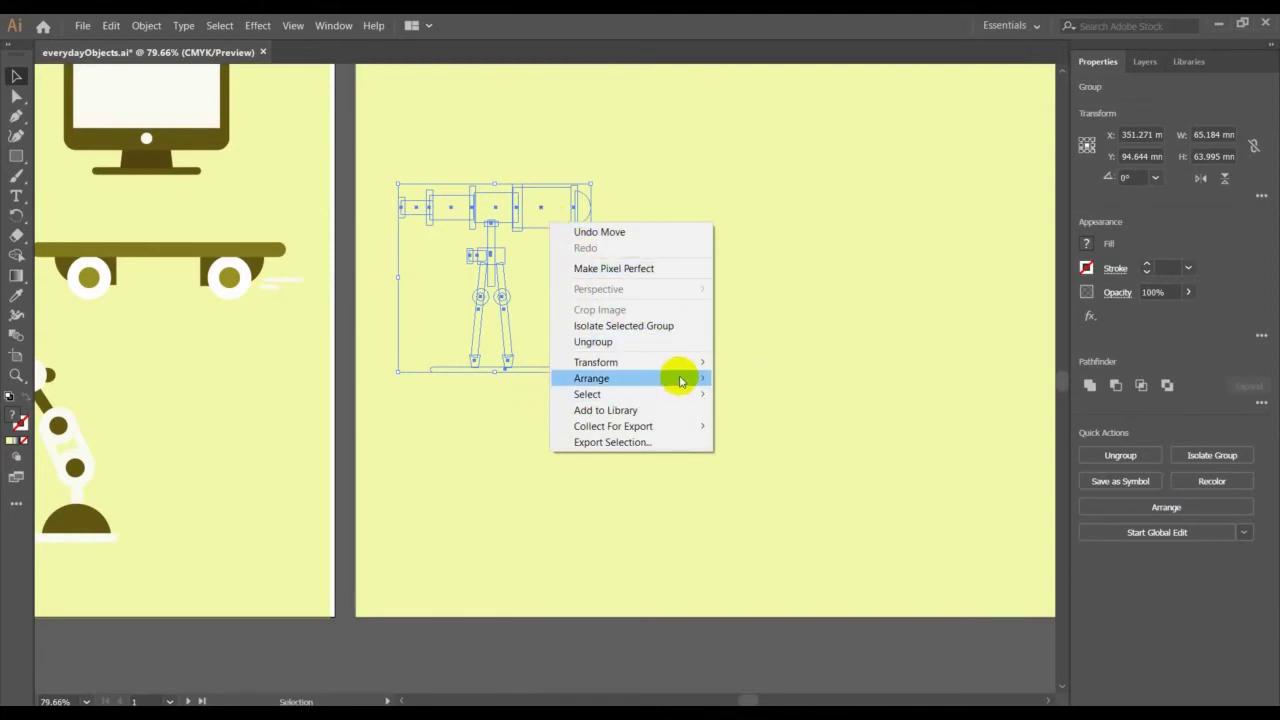
{"action": "mouse_move", "coordinate": [680, 378]}
{"action": "left_click", "coordinate": [729, 384]}
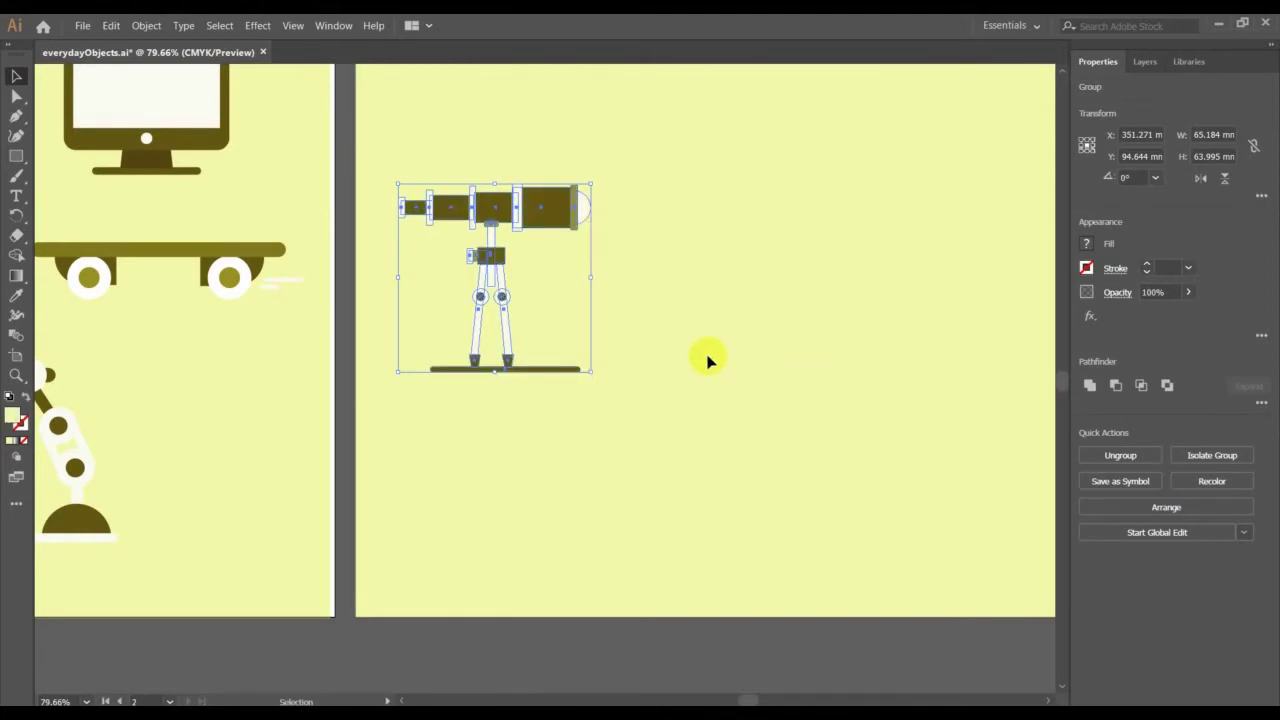
{"action": "left_click", "coordinate": [603, 195]}
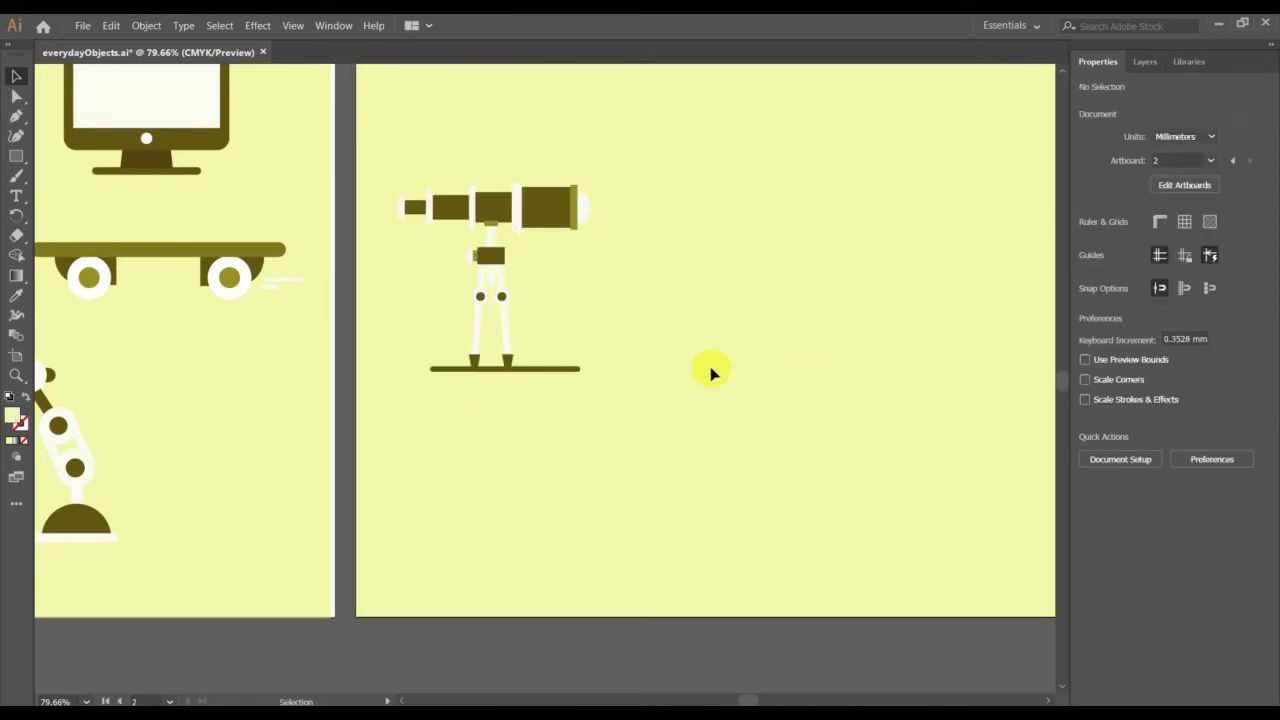
- Draw a rectangle about 26.5 by 14.3 mm beside the telescope and fill it with the telescope's sampled dark olive
{"action": "scroll", "coordinate": [710, 370], "scroll_direction": "right", "scroll_amount": 3}
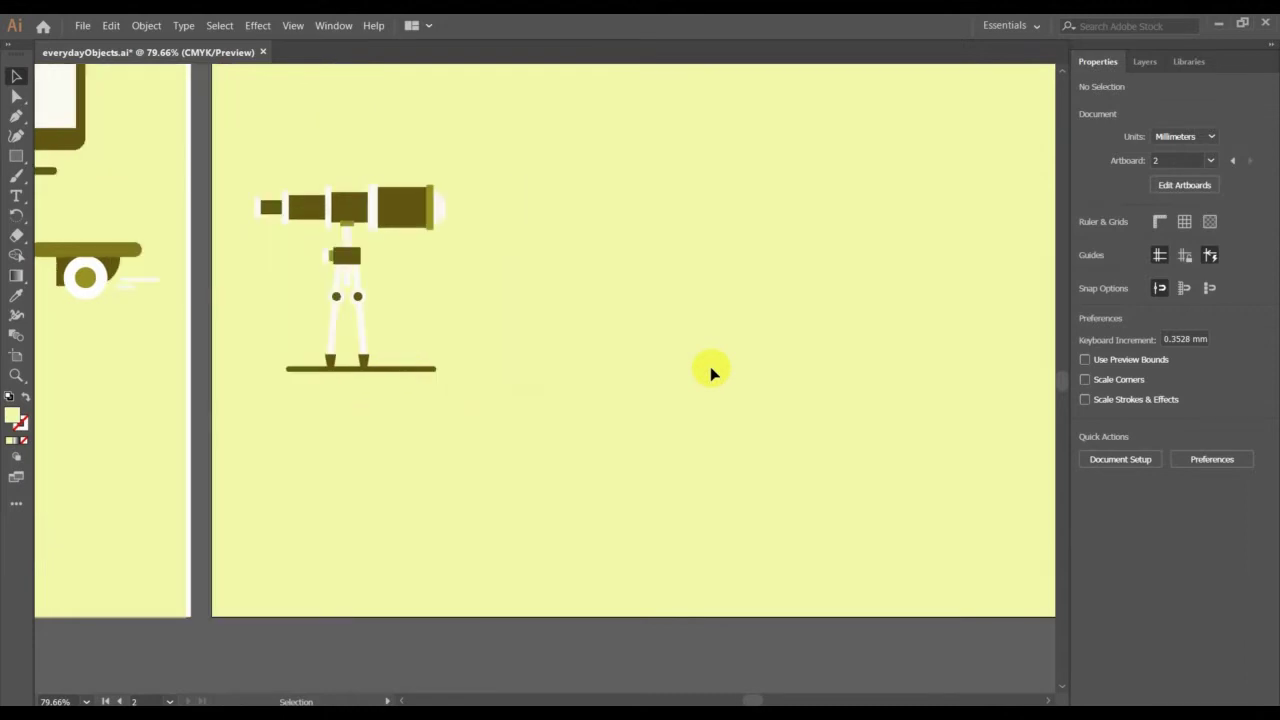
{"action": "left_click", "coordinate": [14, 158]}
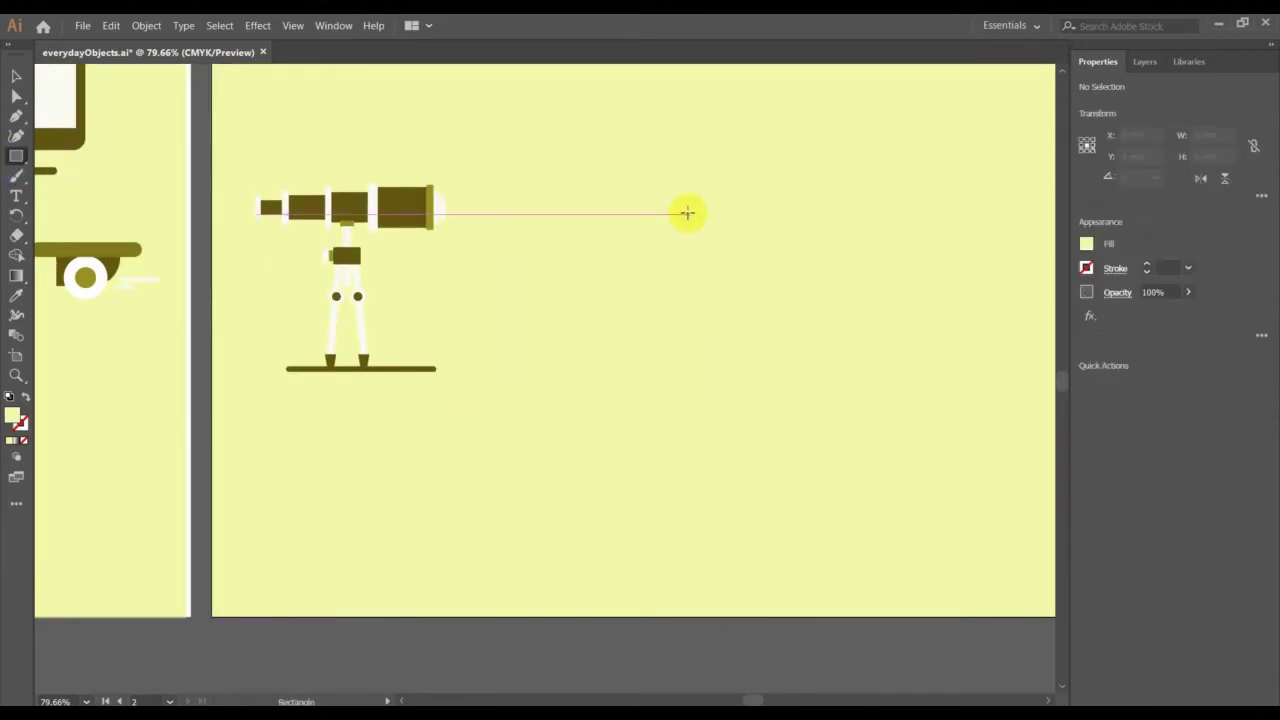
{"action": "left_click_drag", "start_coordinate": [728, 201], "coordinate": [808, 242]}
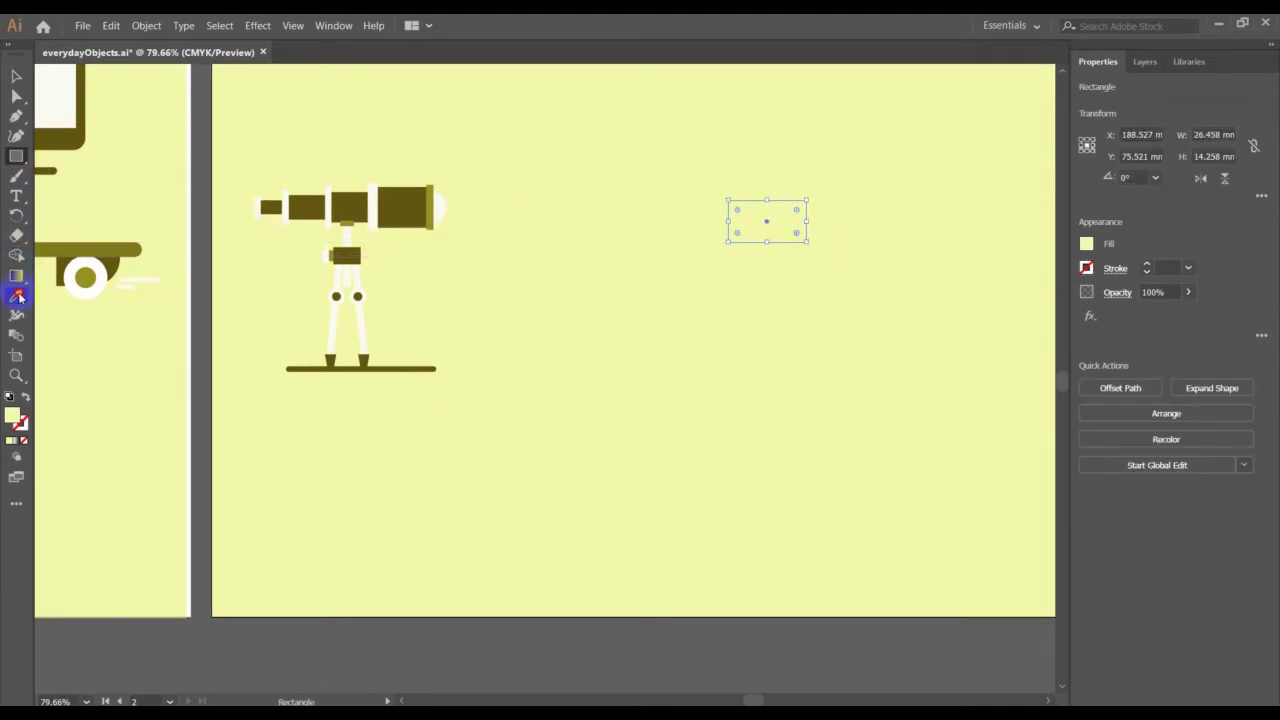
{"action": "left_click", "coordinate": [17, 295]}
{"action": "left_click", "coordinate": [405, 206]}
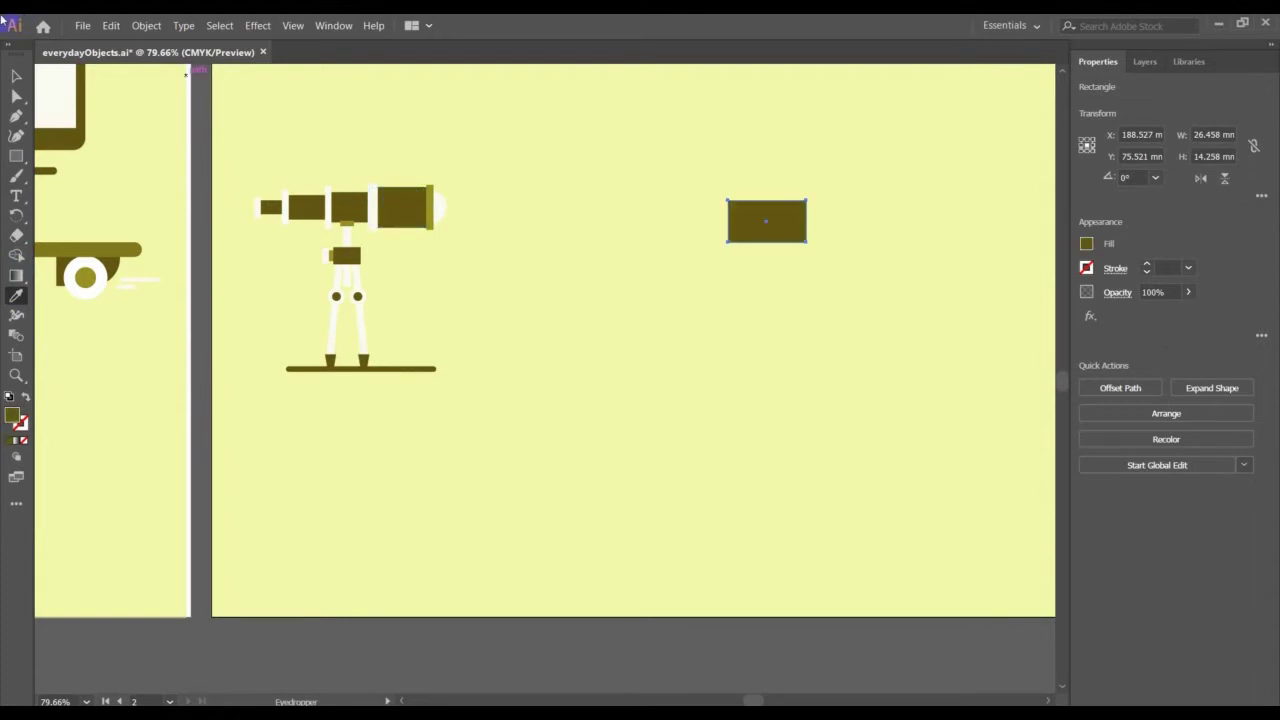
- Stretch the dark olive rectangle to a height of about 16.7 mm
{"action": "left_click", "coordinate": [16, 76]}
{"action": "left_click", "coordinate": [781, 233]}
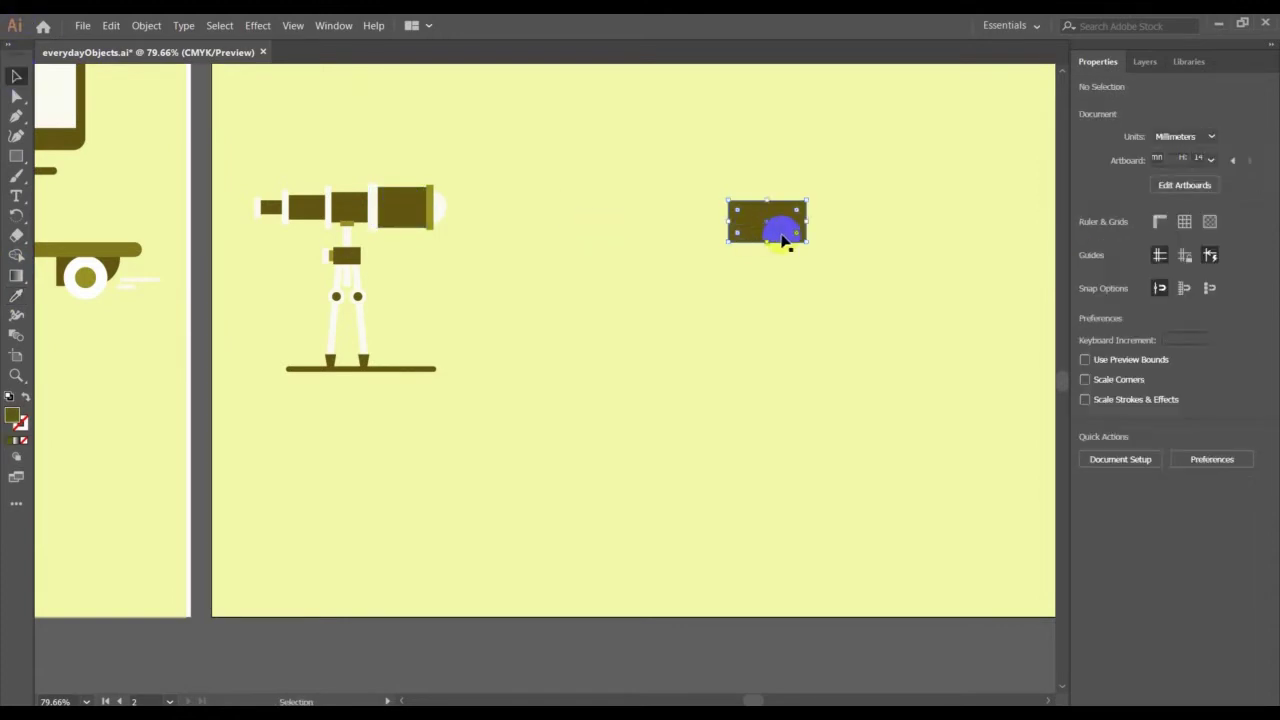
{"action": "left_click", "coordinate": [806, 234]}
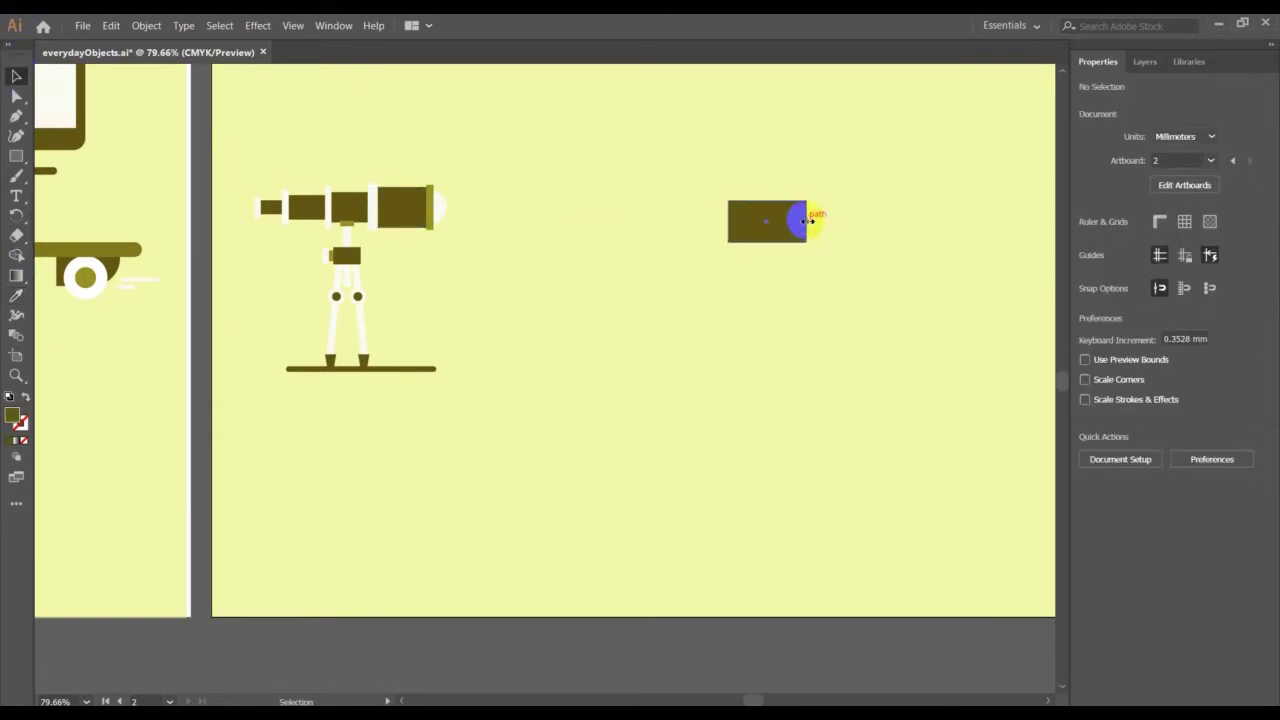
{"action": "left_click", "coordinate": [766, 241]}
{"action": "left_click_drag", "start_coordinate": [766, 241], "coordinate": [767, 249]}
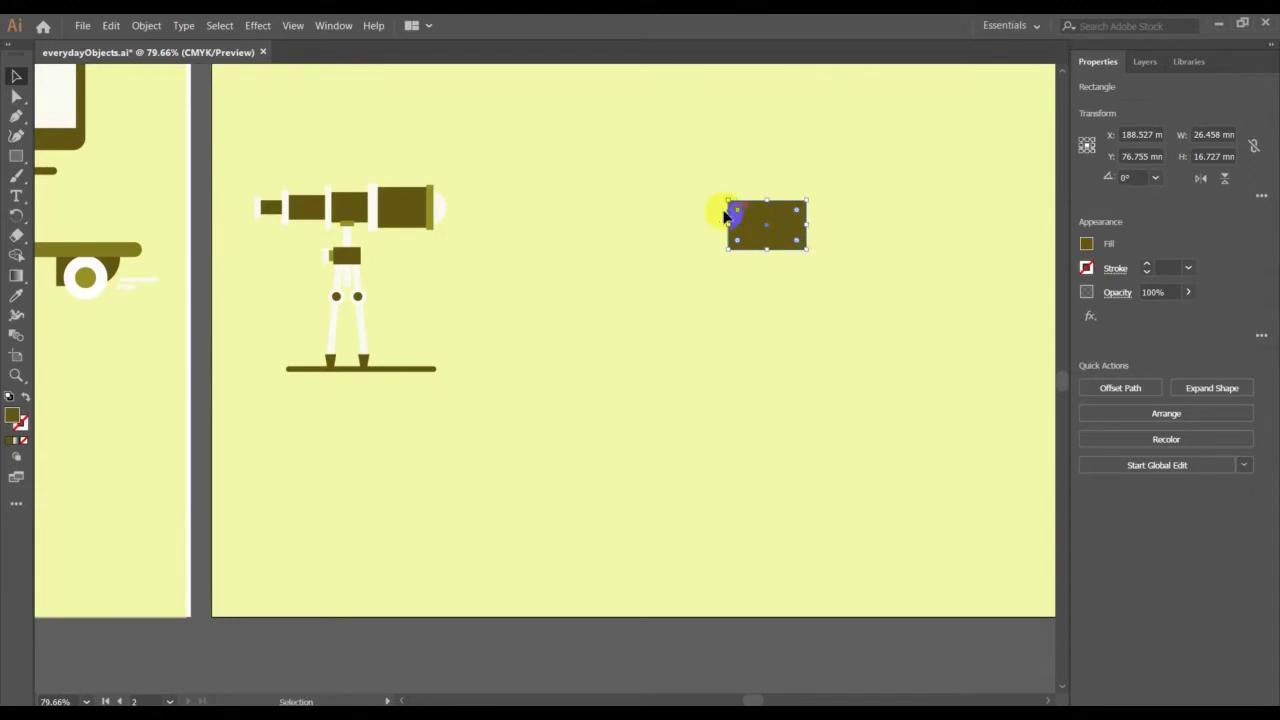
- Make a band about 4.1 by 20.9 mm from a copy at the tube's right end, filled with the telescope's lighter olive
{"action": "left_click_drag", "start_coordinate": [731, 224], "coordinate": [802, 252]}
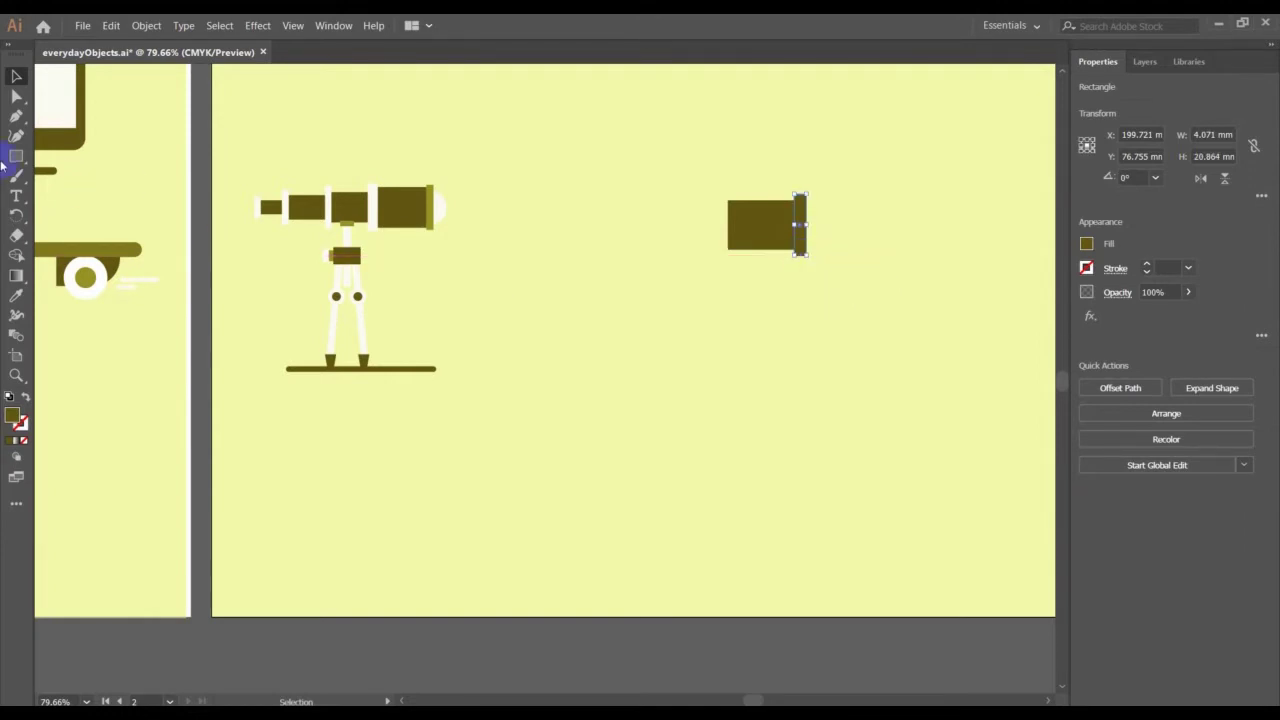
{"action": "left_click", "coordinate": [16, 295]}
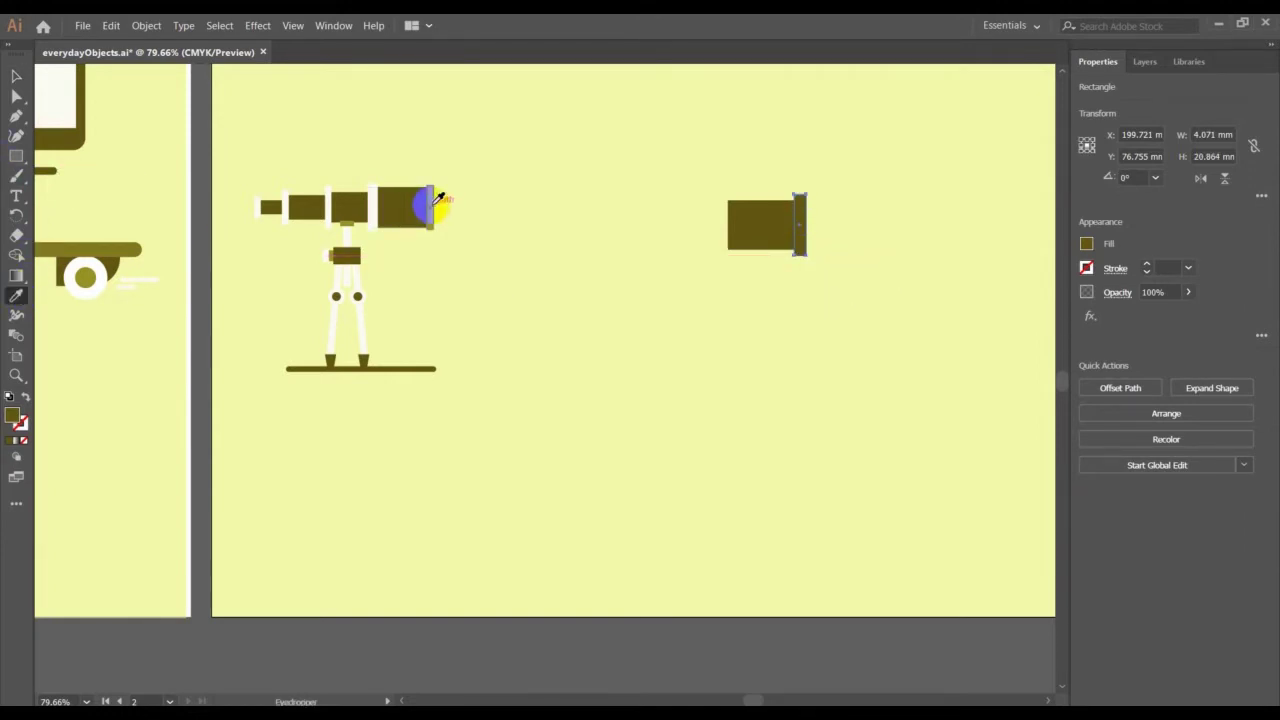
{"action": "left_click", "coordinate": [434, 203]}
{"action": "left_click", "coordinate": [16, 75]}
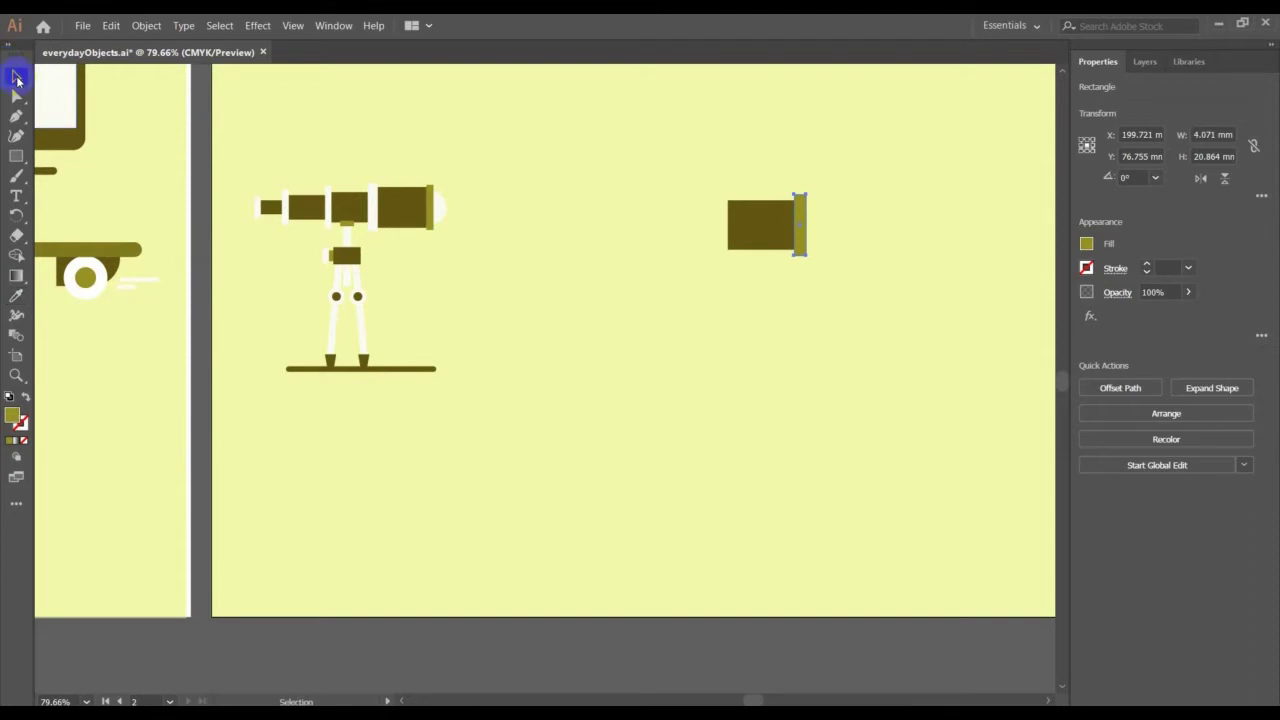
{"action": "left_click", "coordinate": [448, 133]}
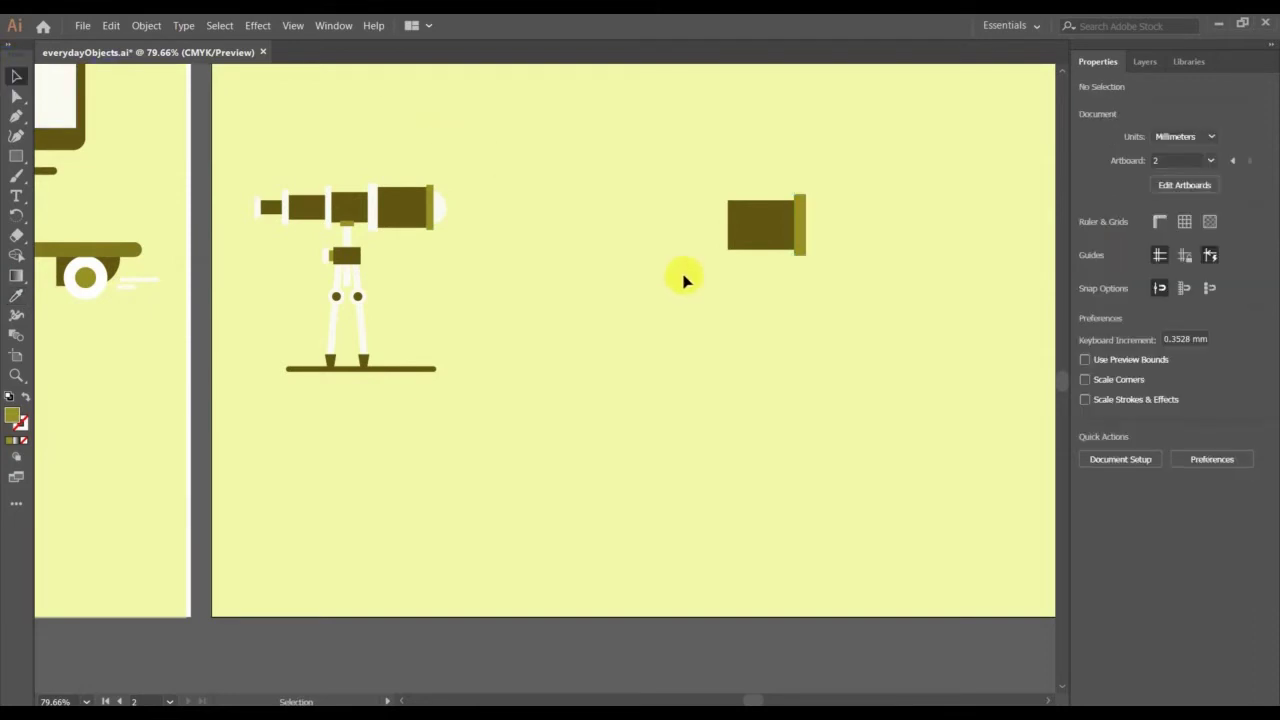
- Duplicate the light olive band horizontally onto the left end of the dark tube section
{"action": "left_click", "coordinate": [742, 248]}
{"action": "left_click", "coordinate": [800, 234]}
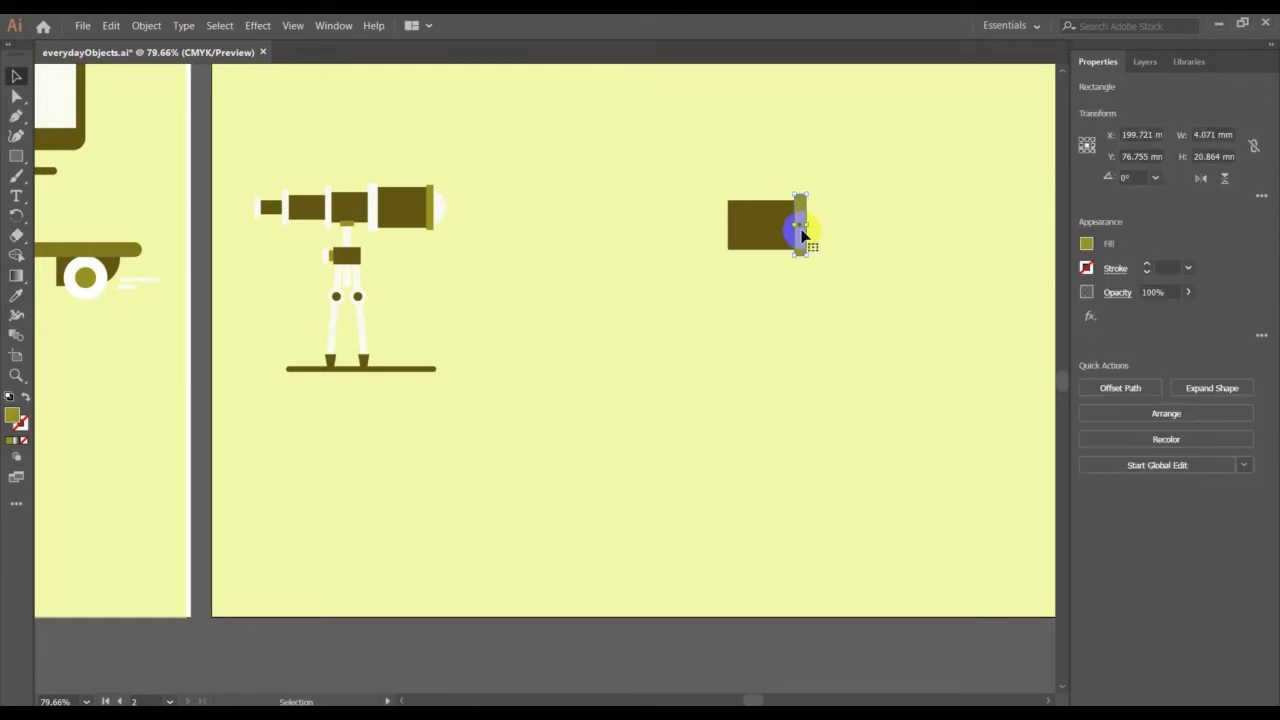
{"action": "key", "text": "alt+shift+Left"}
{"action": "key", "text": "shift+Left"}
{"action": "key", "text": "shift+Left"}
{"action": "key", "text": "shift+Left"}
{"action": "key", "text": "shift+Left"}
{"action": "key", "text": "shift+Left"}
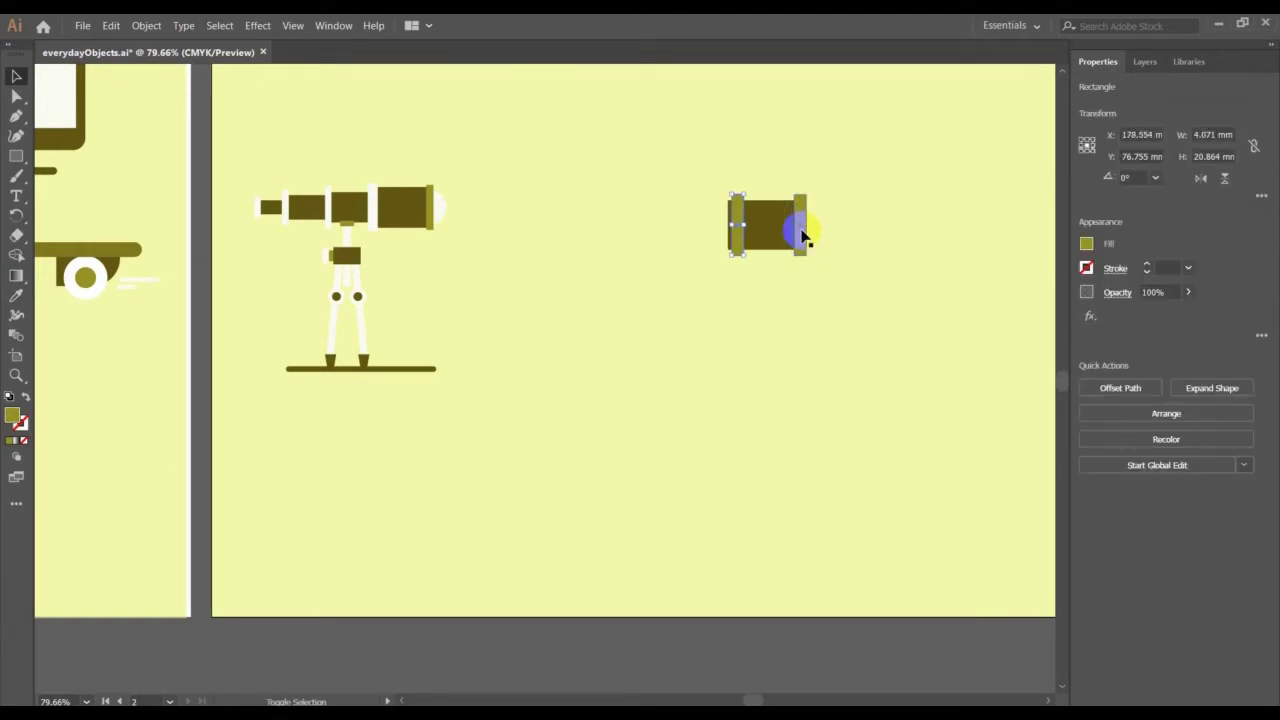
{"action": "key", "text": "shift+Left"}
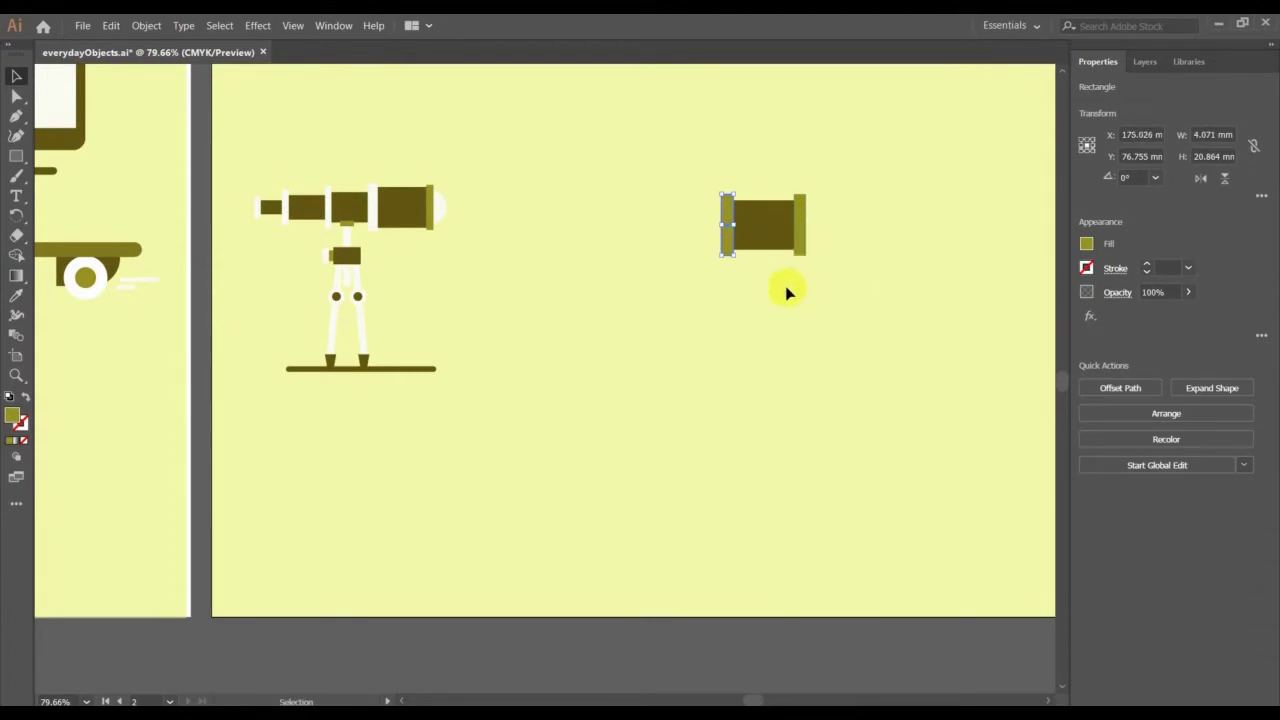
- Duplicate the dark tube section to the left, so it adjoins the left band as a second section
{"action": "left_click", "coordinate": [777, 242]}
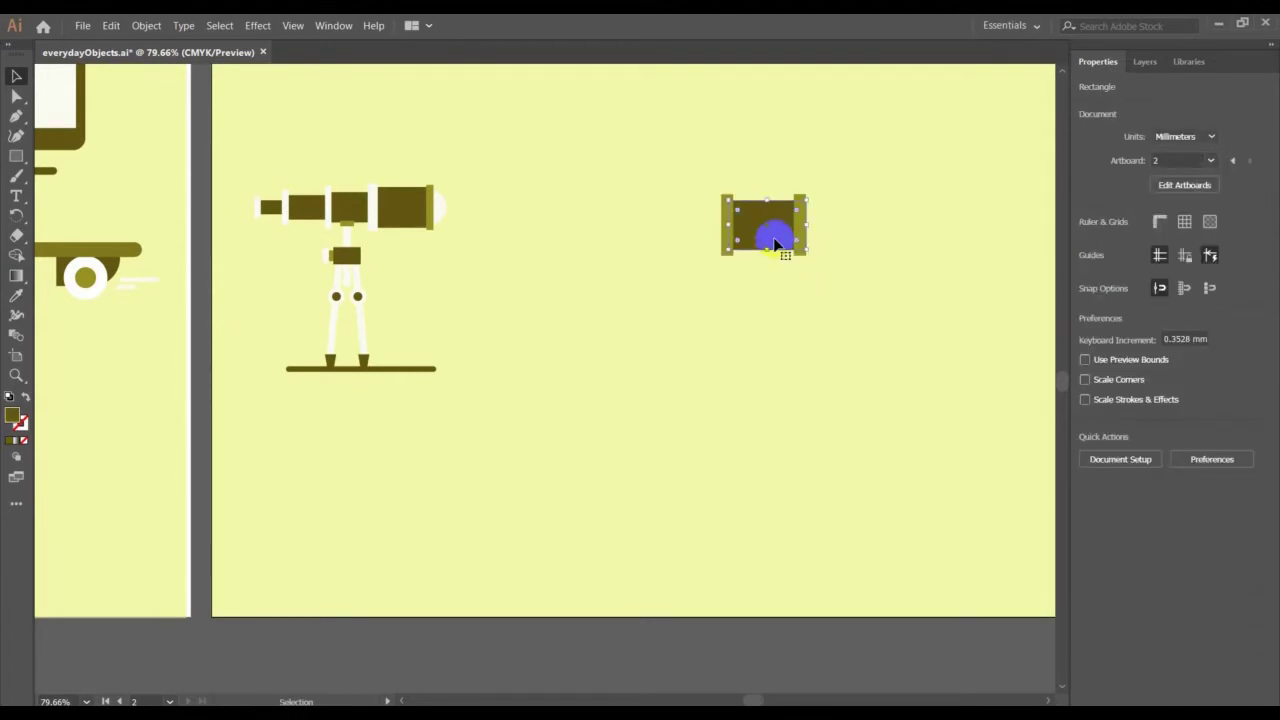
{"action": "key", "text": "alt+shift+Left"}
{"action": "key", "text": "shift+Left"}
{"action": "key", "text": "shift+Left"}
{"action": "key", "text": "shift+Left"}
{"action": "key", "text": "shift+Left"}
{"action": "key", "text": "shift+Left"}
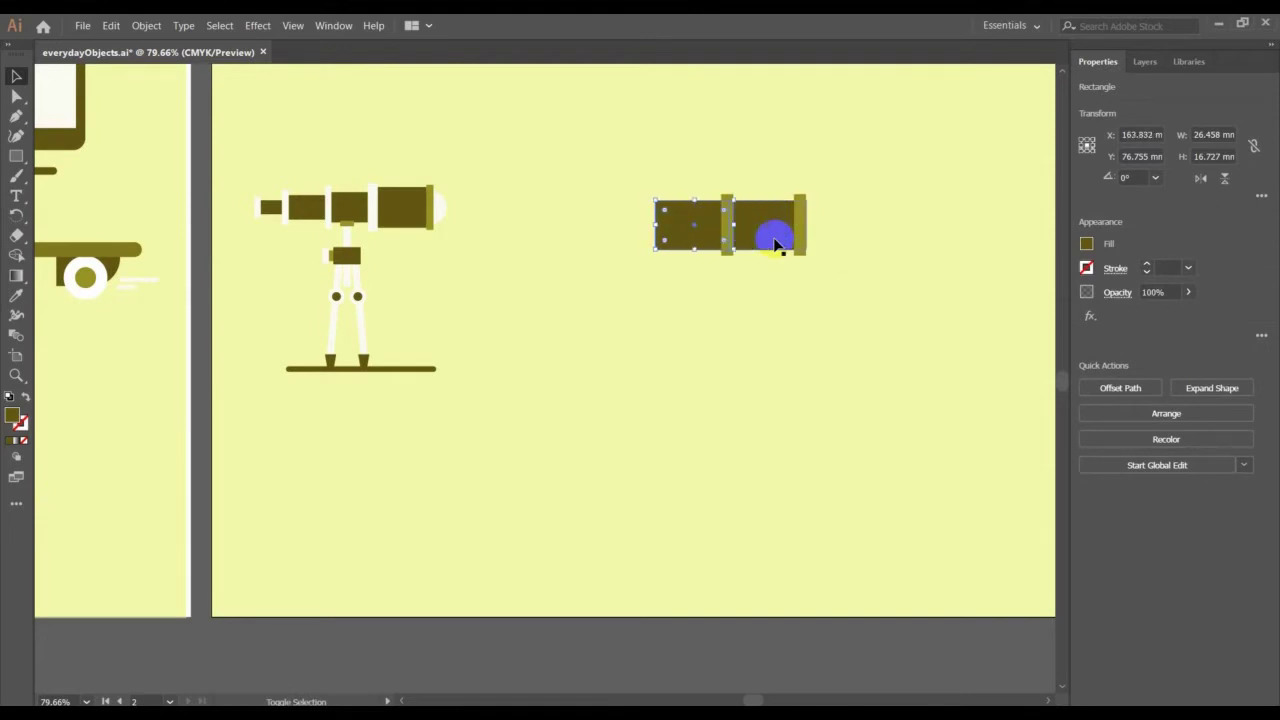
{"action": "key", "text": "shift+Left"}
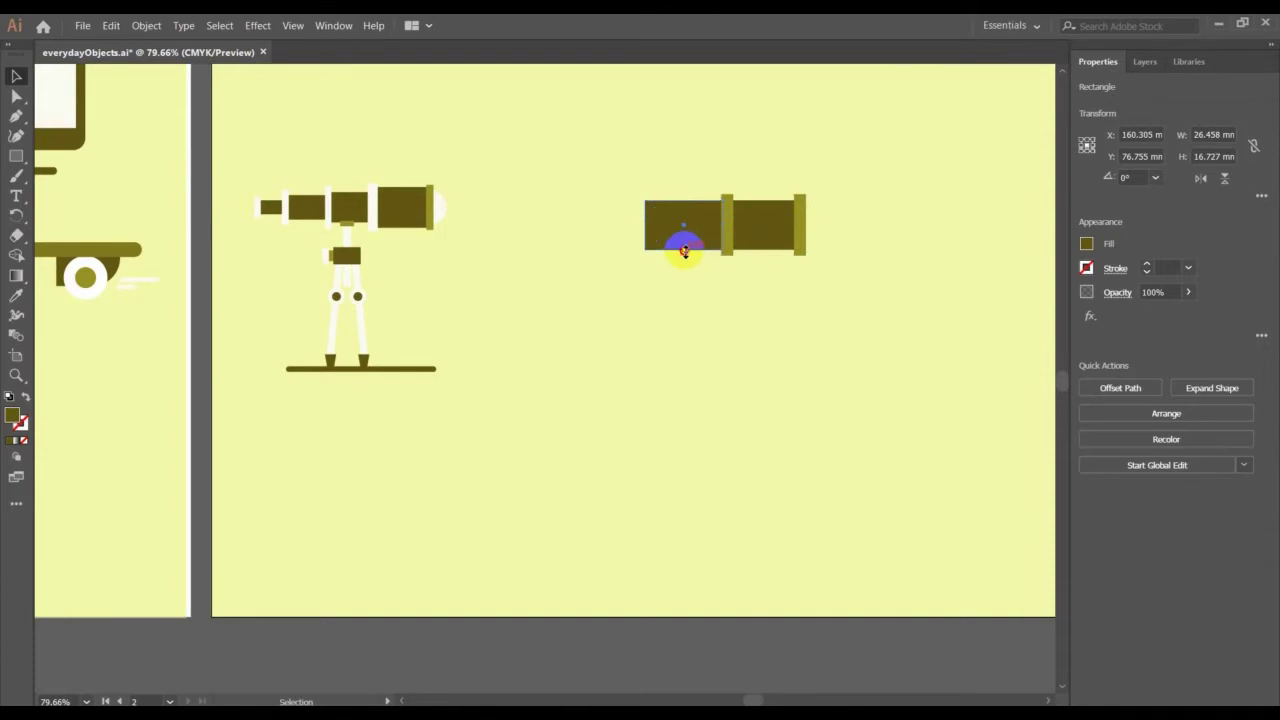
- Shrink the second tube section to about 19.5 mm wide and 15 mm tall, keeping it centred on the tube axis
{"action": "left_click_drag", "start_coordinate": [684, 250], "coordinate": [661, 224]}
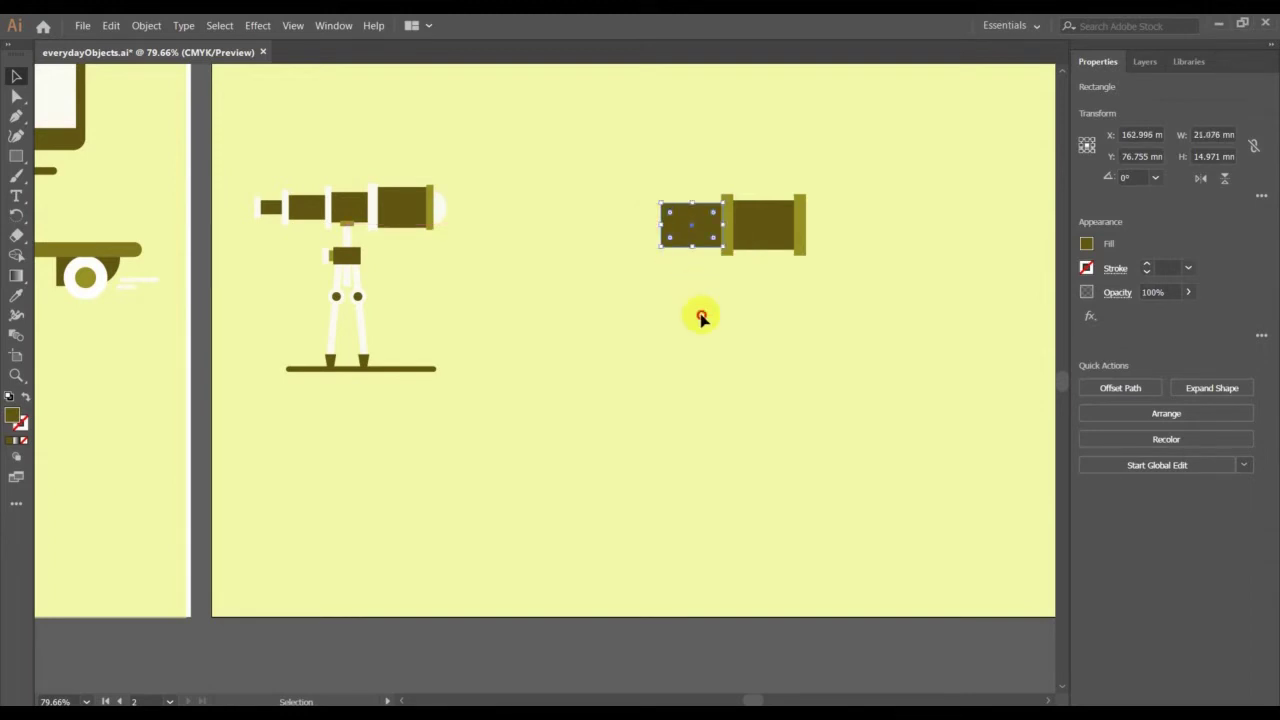
{"action": "left_click", "coordinate": [700, 316]}
{"action": "left_click_drag", "start_coordinate": [729, 252], "coordinate": [730, 256]}
{"action": "left_click_drag", "start_coordinate": [661, 222], "coordinate": [666, 226]}
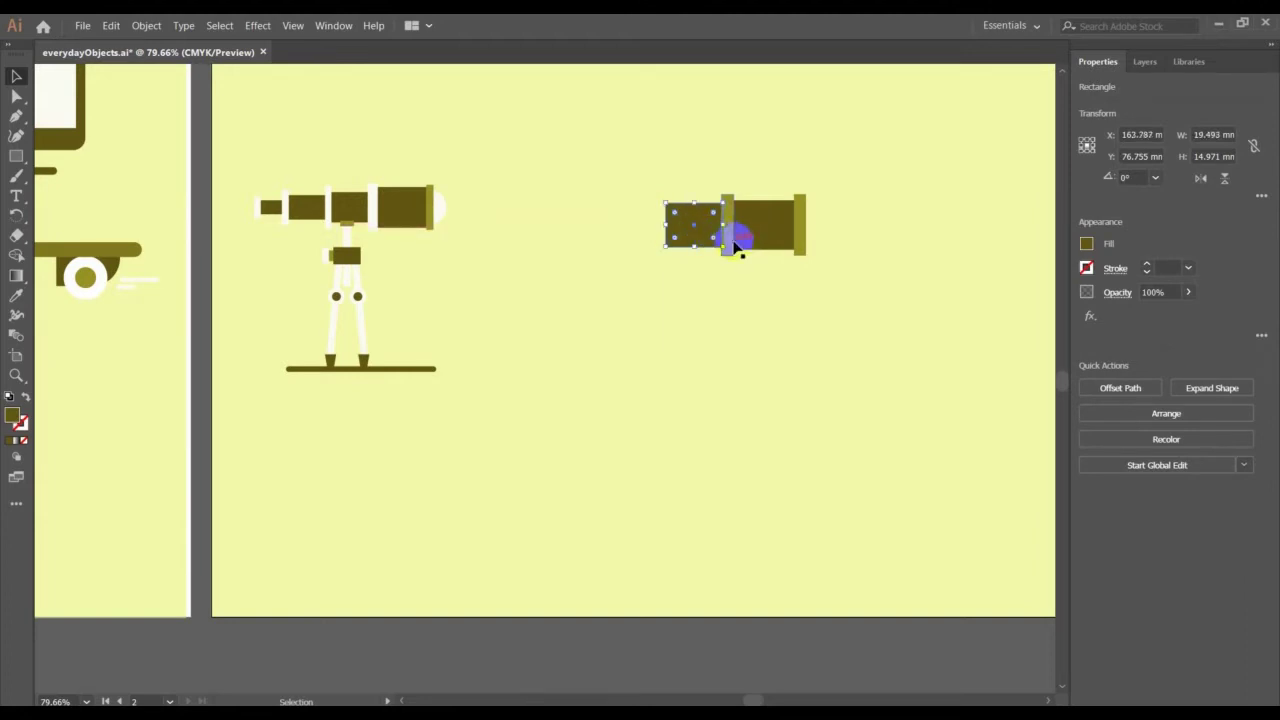
- Duplicate the middle light olive band onto the left end of the second tube section
{"action": "left_click", "coordinate": [729, 248]}
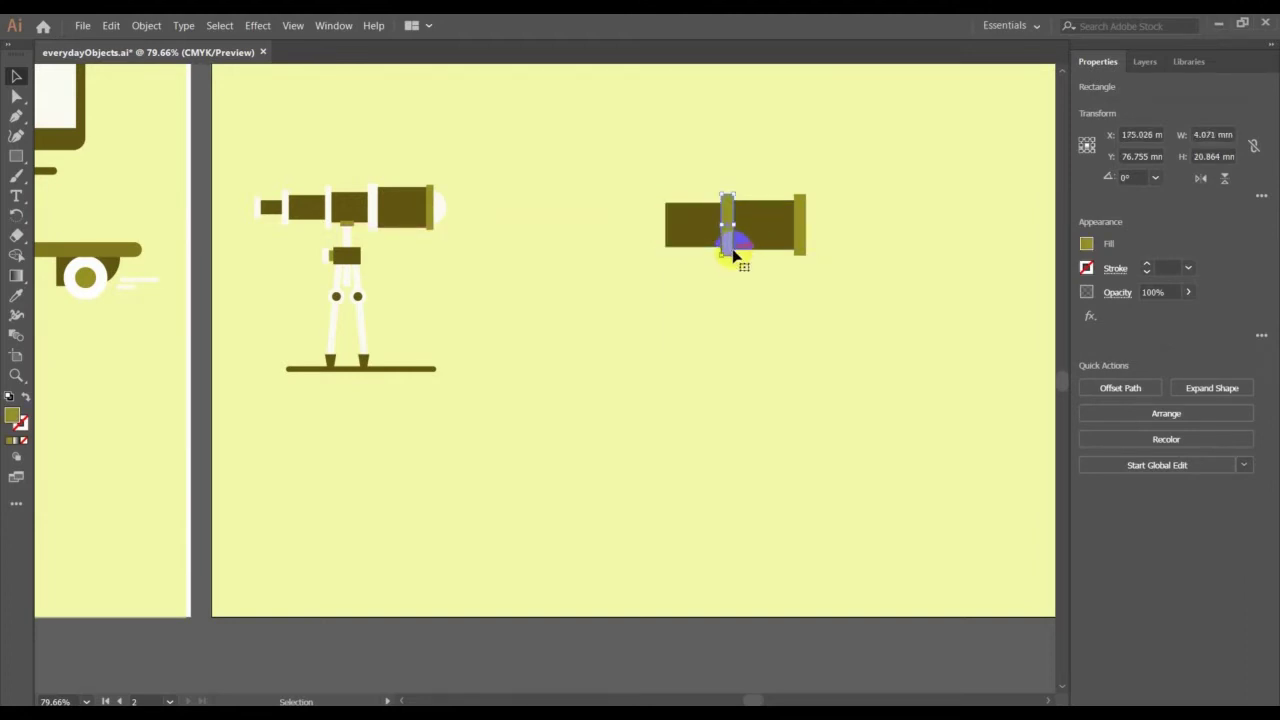
{"action": "key", "text": "shift+Left"}
{"action": "key", "text": "shift+Left"}
{"action": "key", "text": "shift+Left"}
{"action": "key", "text": "shift+Left"}
{"action": "key", "text": "shift+Left"}
{"action": "key", "text": "shift+Left"}
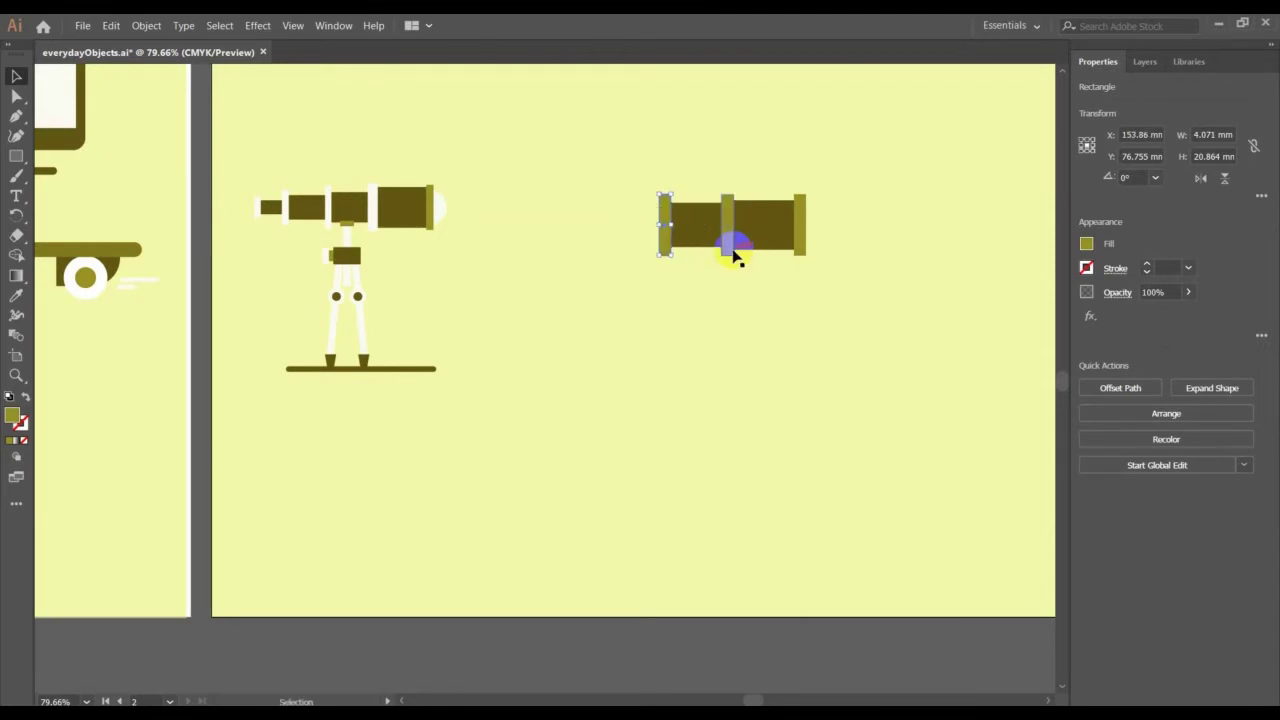
- Duplicate the second tube section to the left, so it adjoins the leftmost band as a third section
{"action": "left_click", "coordinate": [695, 238]}
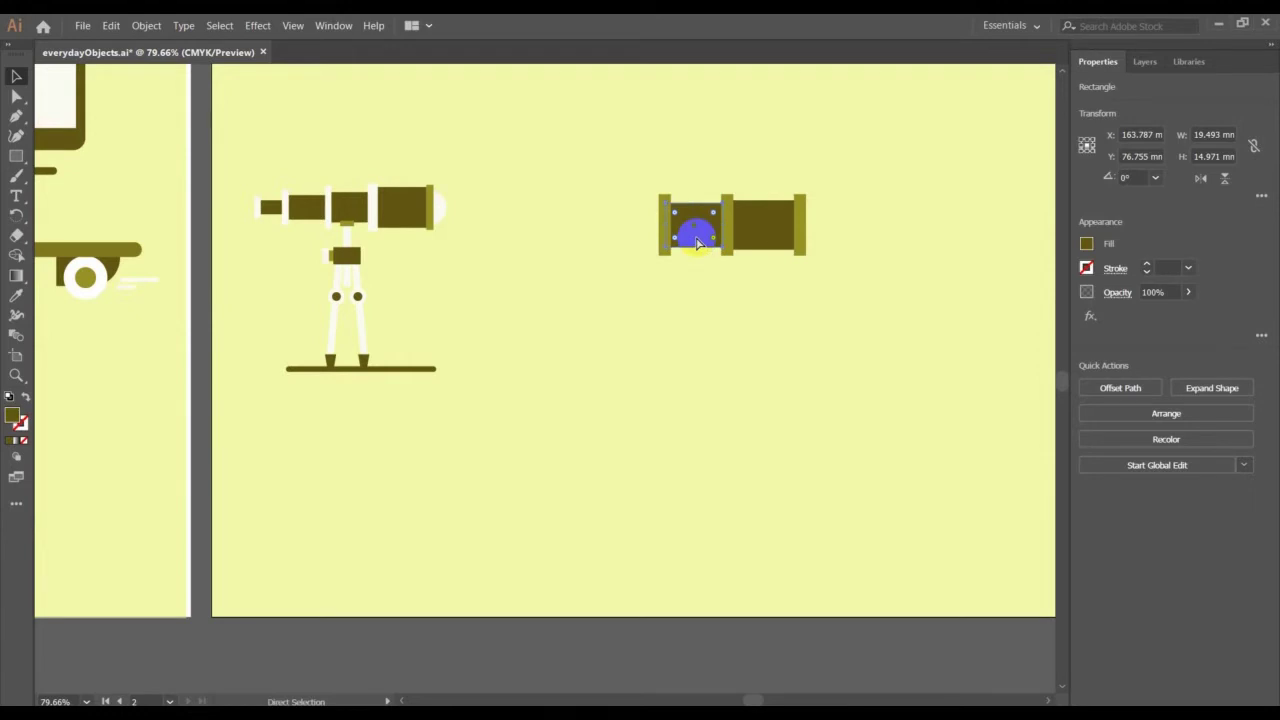
{"action": "key", "text": "shift+Left"}
{"action": "key", "text": "shift+Left"}
{"action": "key", "text": "shift+Left"}
{"action": "key", "text": "shift+Left"}
{"action": "key", "text": "shift+Left"}
{"action": "key", "text": "shift+Left"}
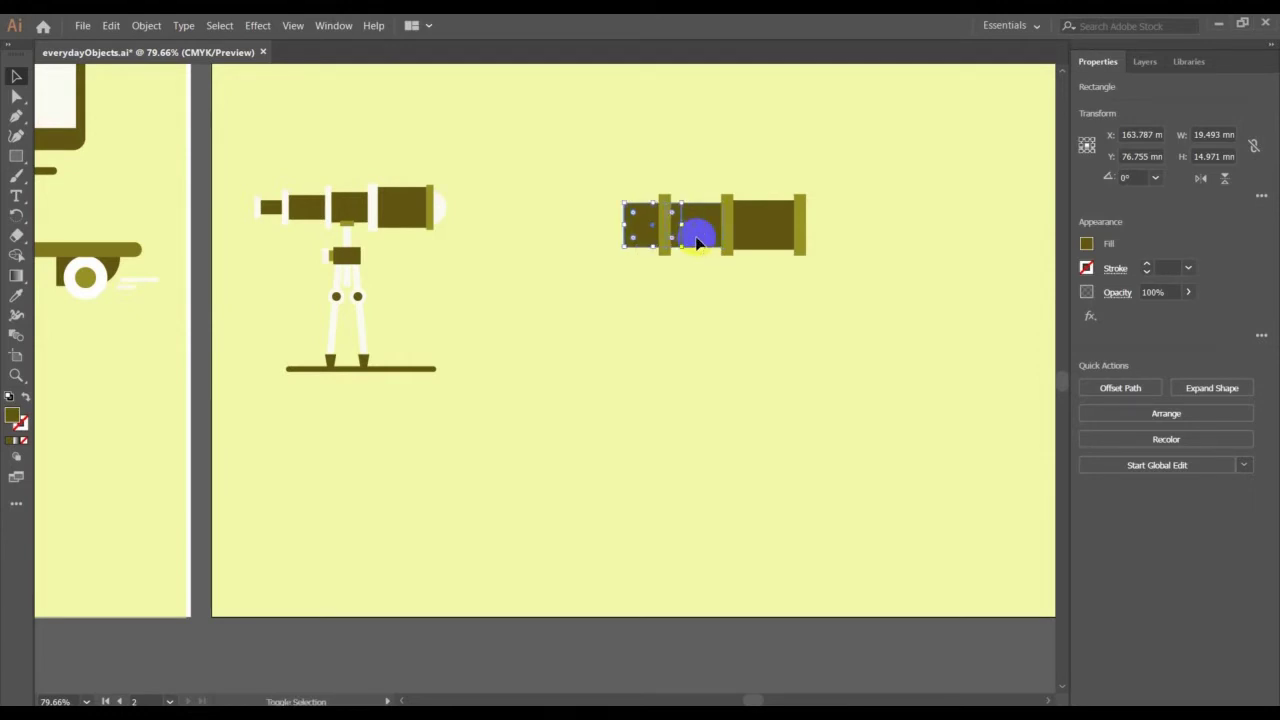
{"action": "key", "text": "shift+Right"}
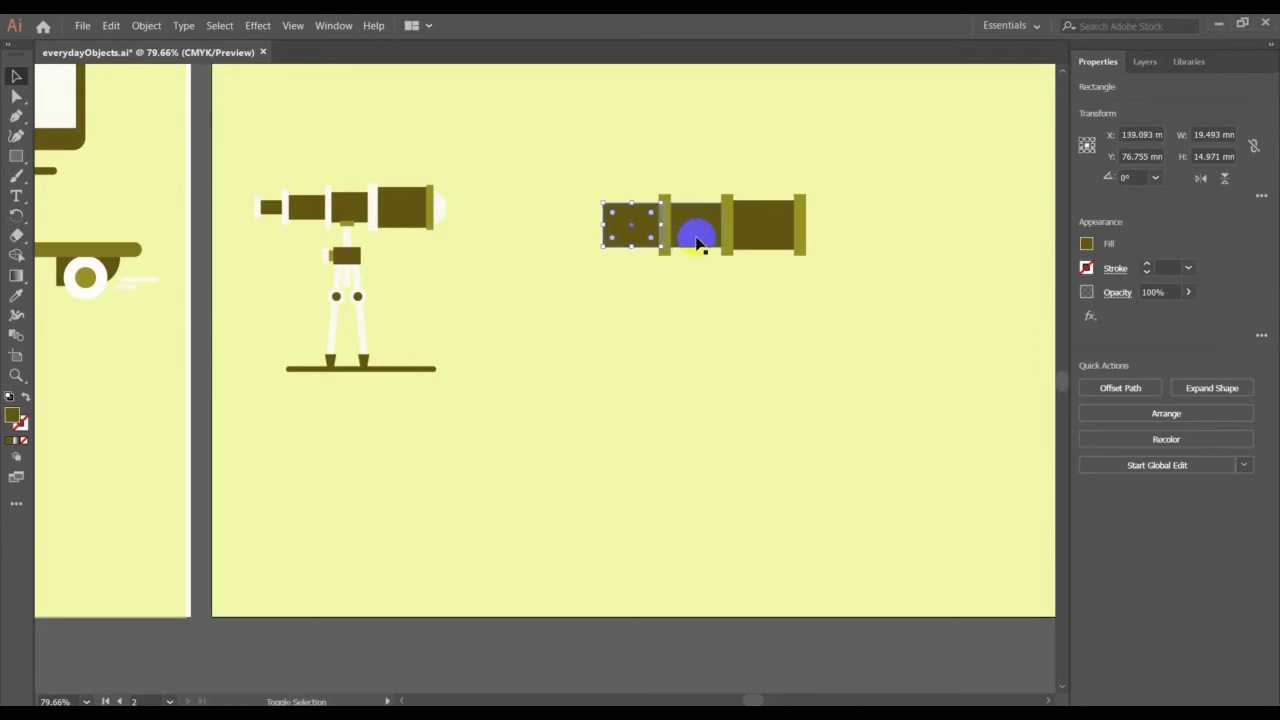
- Resize the third tube section to about 23 mm wide and 12 mm tall, centred on the tube axis
{"action": "left_click", "coordinate": [614, 228]}
{"action": "mouse_move", "coordinate": [605, 224]}
{"action": "left_mouse_down"}
{"action": "mouse_move", "coordinate": [593, 224]}
{"action": "mouse_move", "coordinate": [625, 209]}
{"action": "left_mouse_up"}
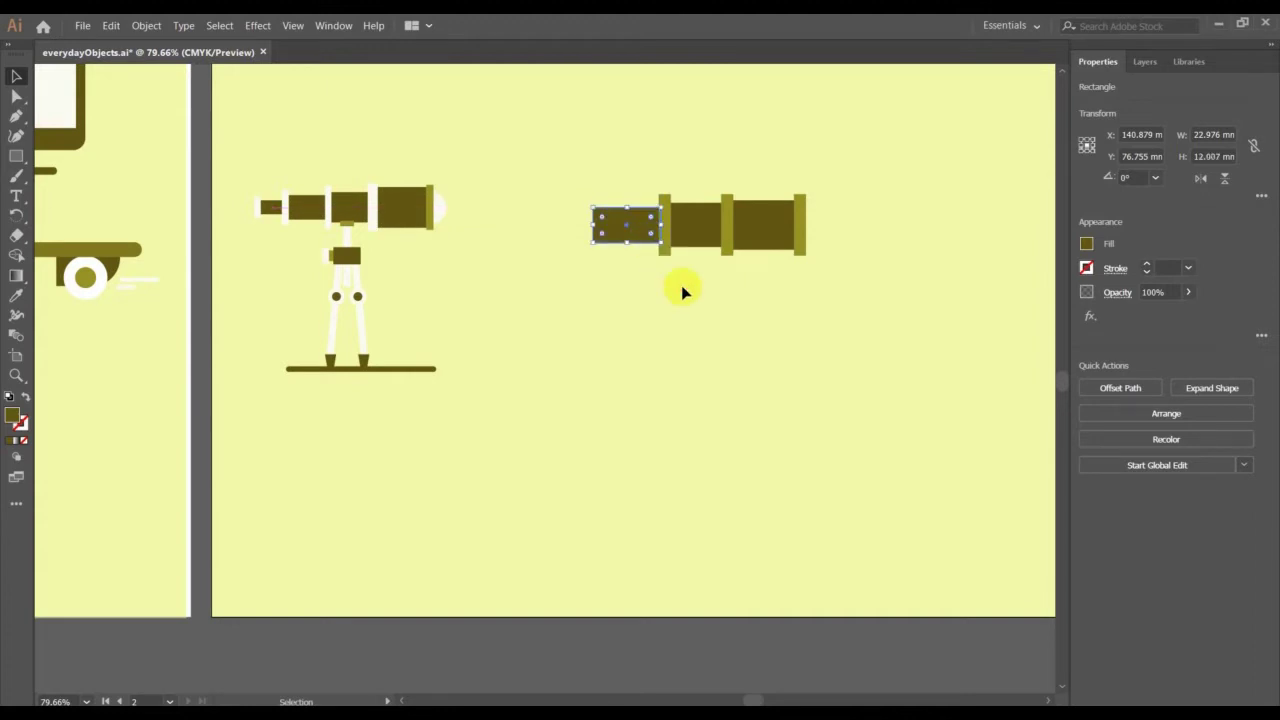
{"action": "left_click", "coordinate": [681, 285]}
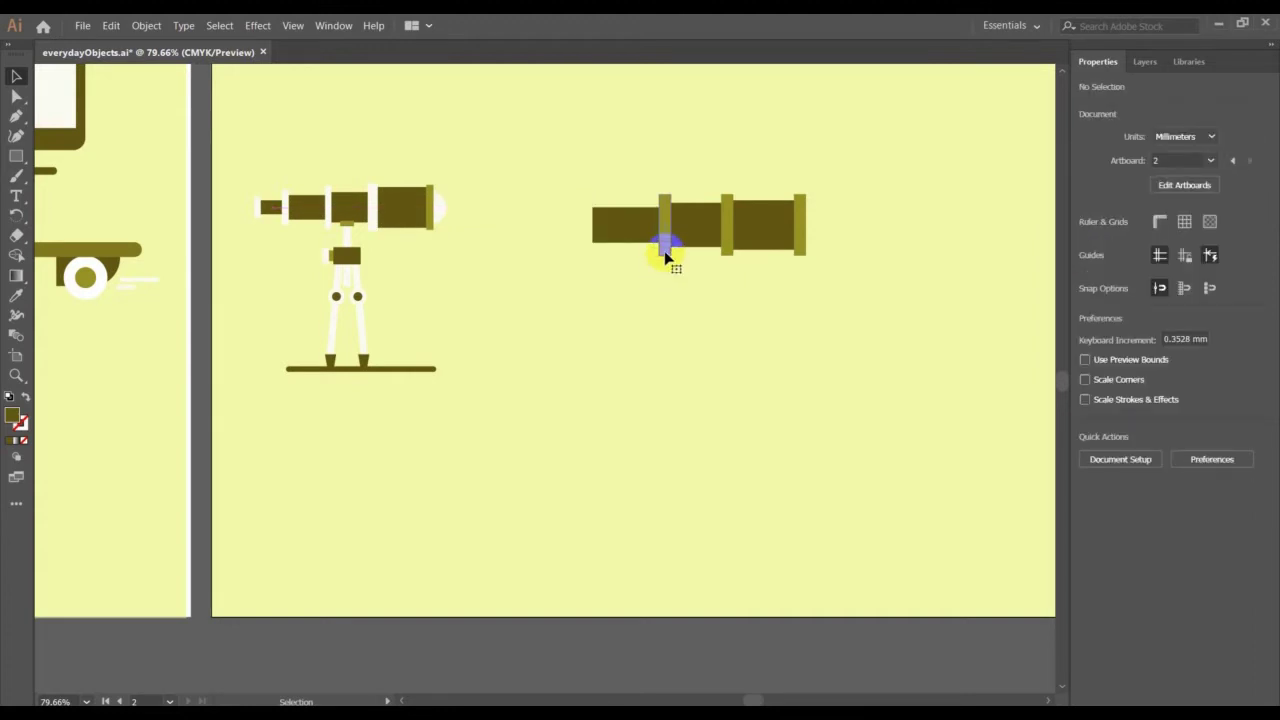
- Duplicate the light olive band between the second and third sections onto the third section's left end
{"action": "left_click", "coordinate": [665, 257]}
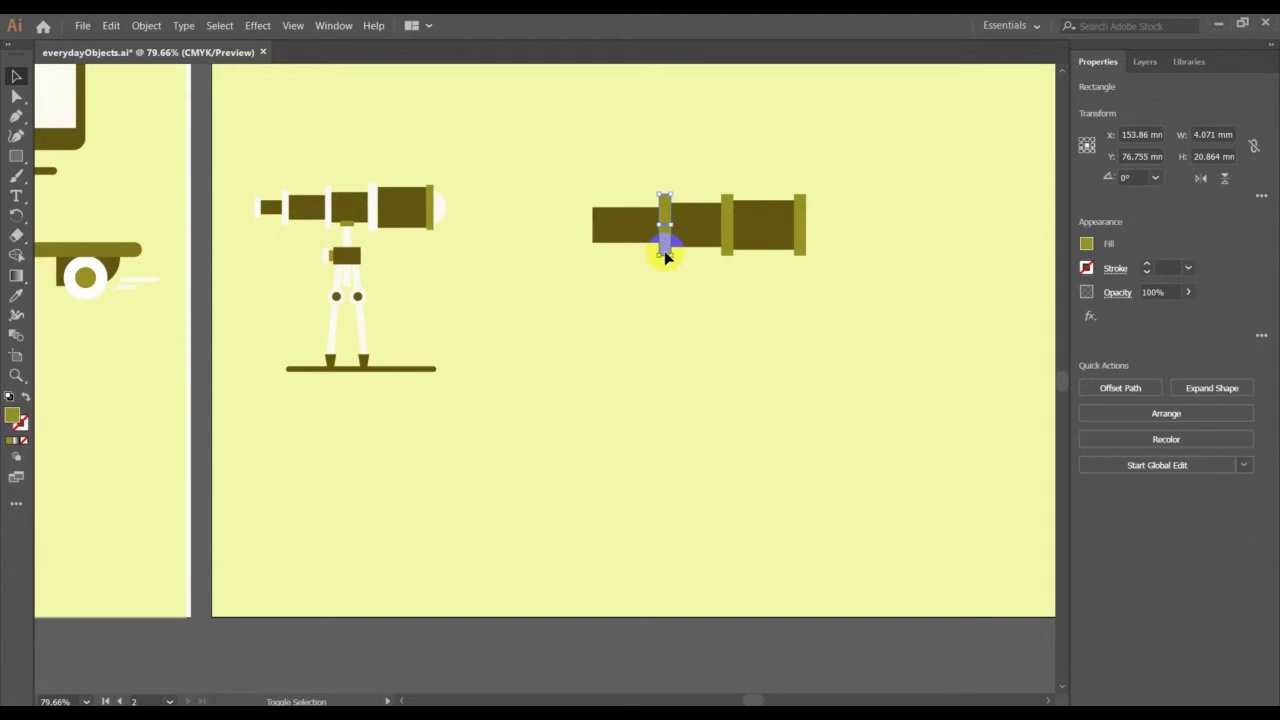
{"action": "key", "text": "shift+Left"}
{"action": "key", "text": "shift+Left"}
{"action": "key", "text": "shift+Left"}
{"action": "key", "text": "shift+Left"}
{"action": "key", "text": "shift+Left"}
{"action": "key", "text": "shift+Left"}
{"action": "key", "text": "shift+Left"}
{"action": "key", "text": "shift+Left"}
{"action": "key", "text": "shift+Left"}
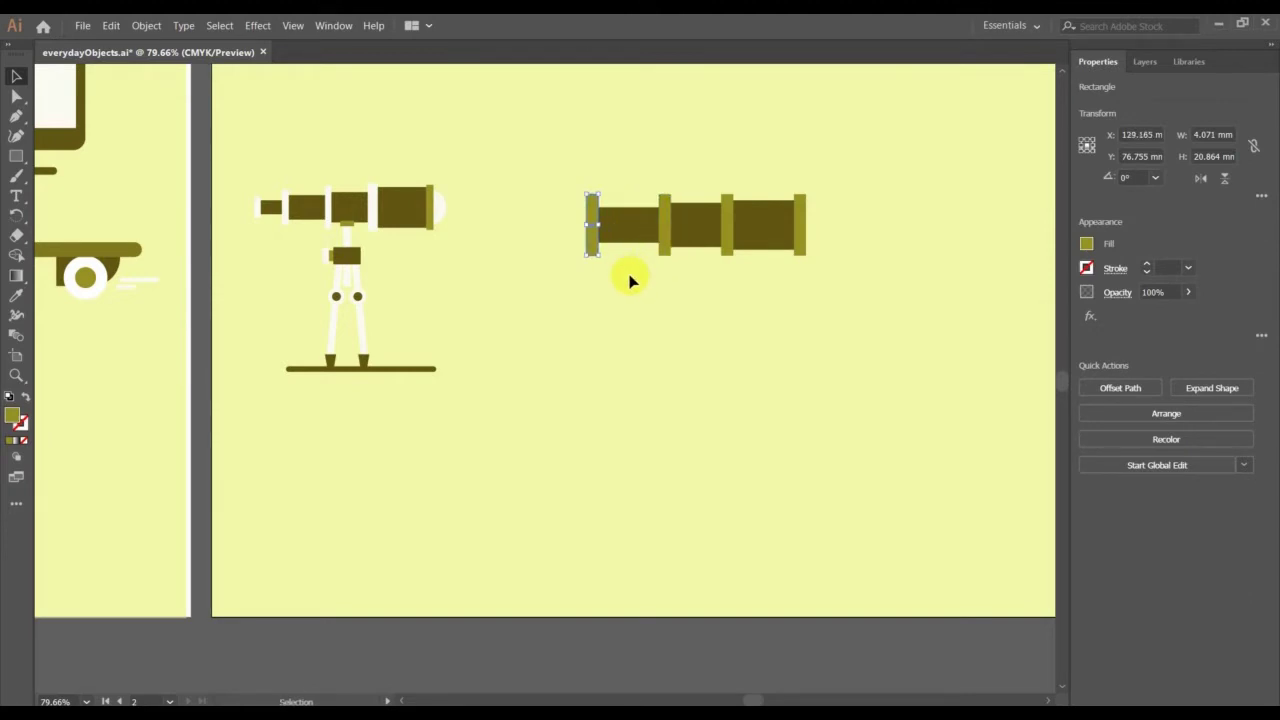
{"action": "left_click", "coordinate": [630, 277]}
- Duplicate the third tube section to the left, so the copy adjoins the leftmost band as a fourth section
{"action": "left_click", "coordinate": [609, 238]}
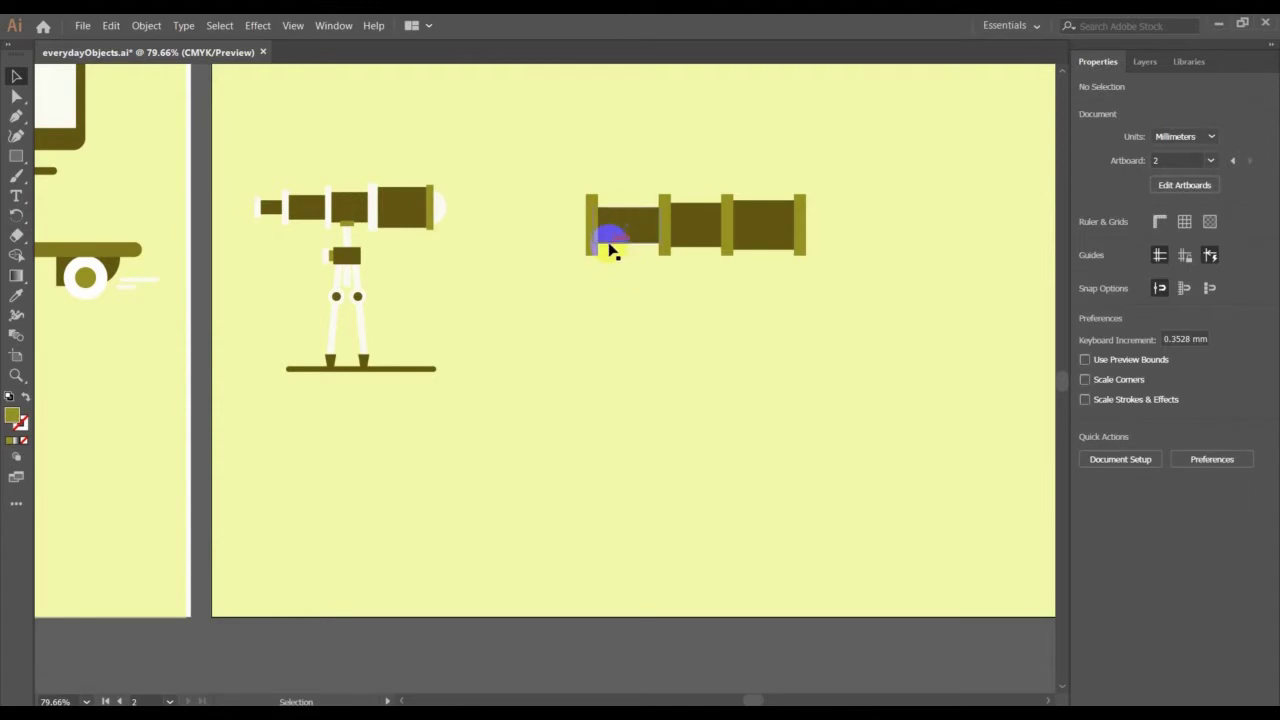
{"action": "left_click", "coordinate": [610, 236]}
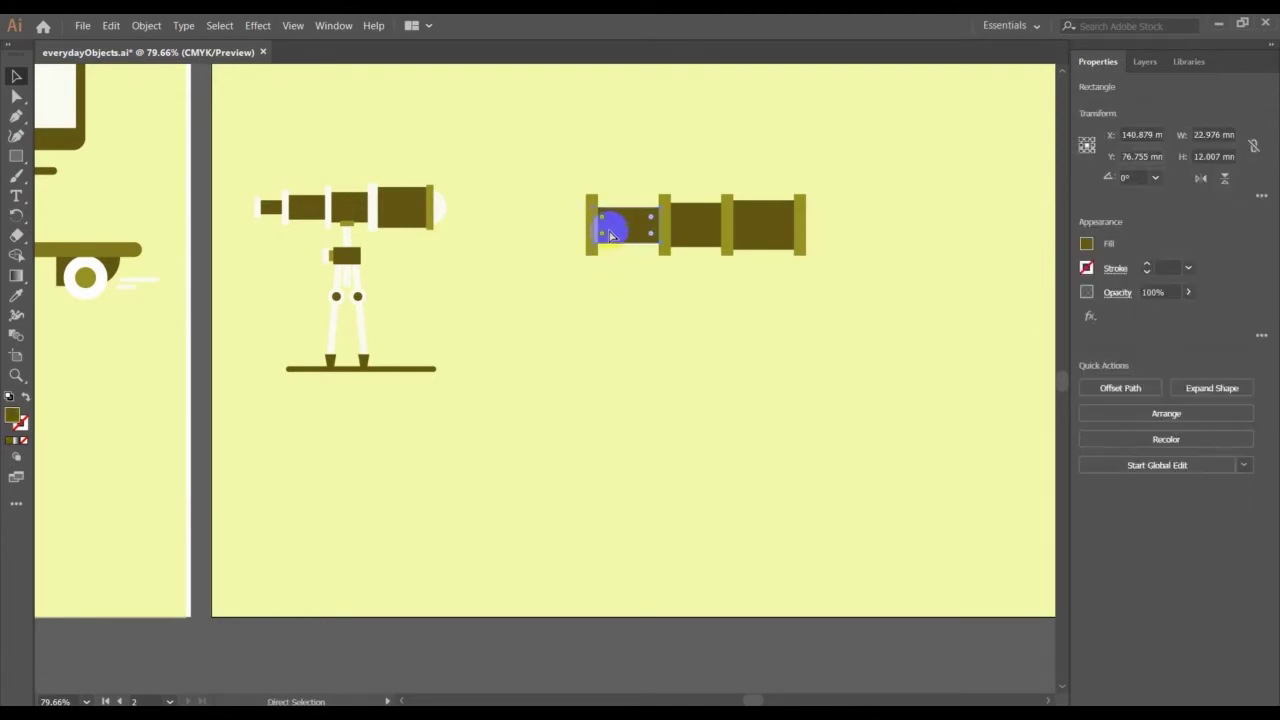
{"action": "key", "text": "shift+Left"}
{"action": "key", "text": "shift+Left"}
{"action": "key", "text": "shift+Left"}
{"action": "key", "text": "shift+Left"}
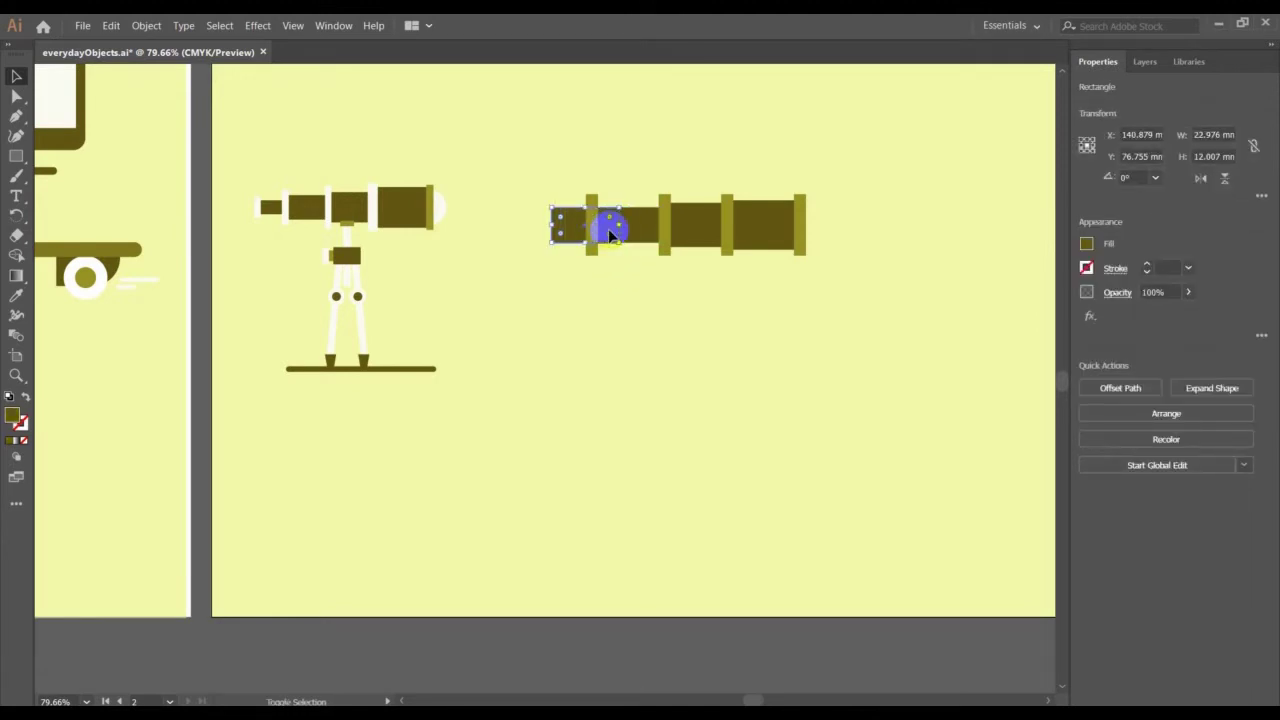
{"action": "key", "text": "shift+Left"}
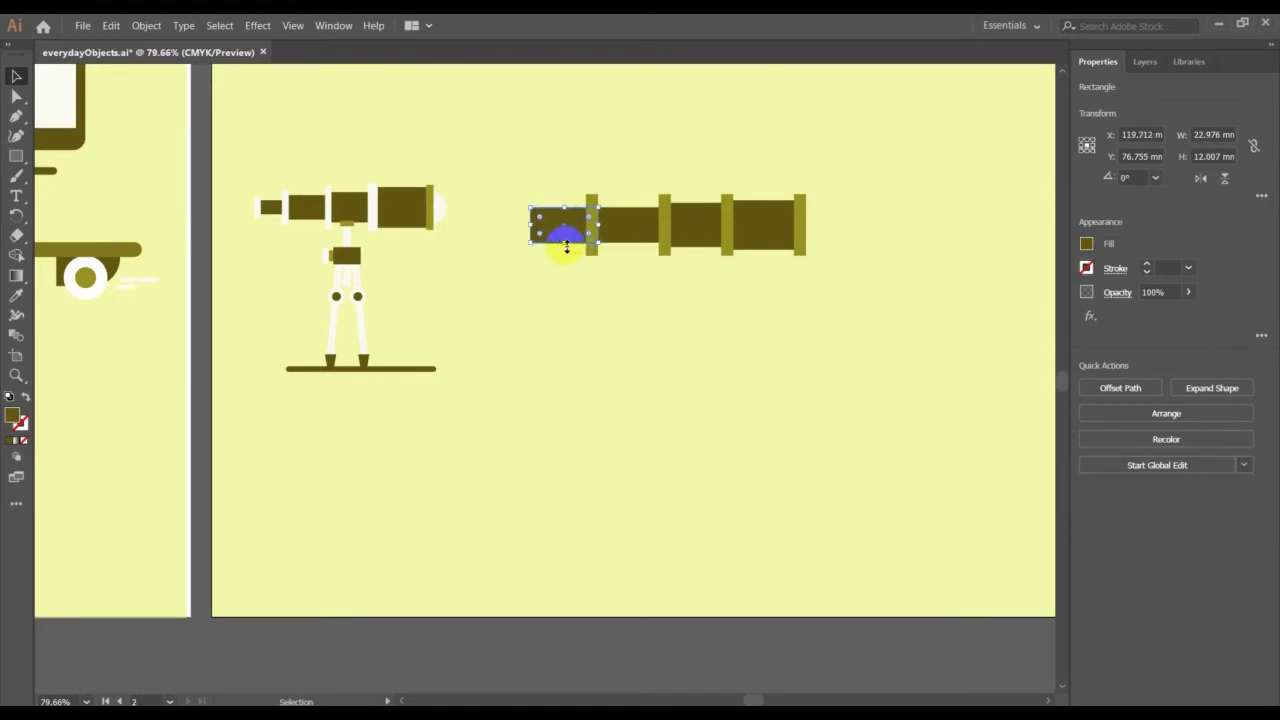
- Reduce the fourth tube section's height to slightly less than the third section's, keeping it centred on the tube axis
{"action": "left_click_drag", "start_coordinate": [566, 245], "coordinate": [566, 237]}
{"action": "left_click", "coordinate": [578, 250]}
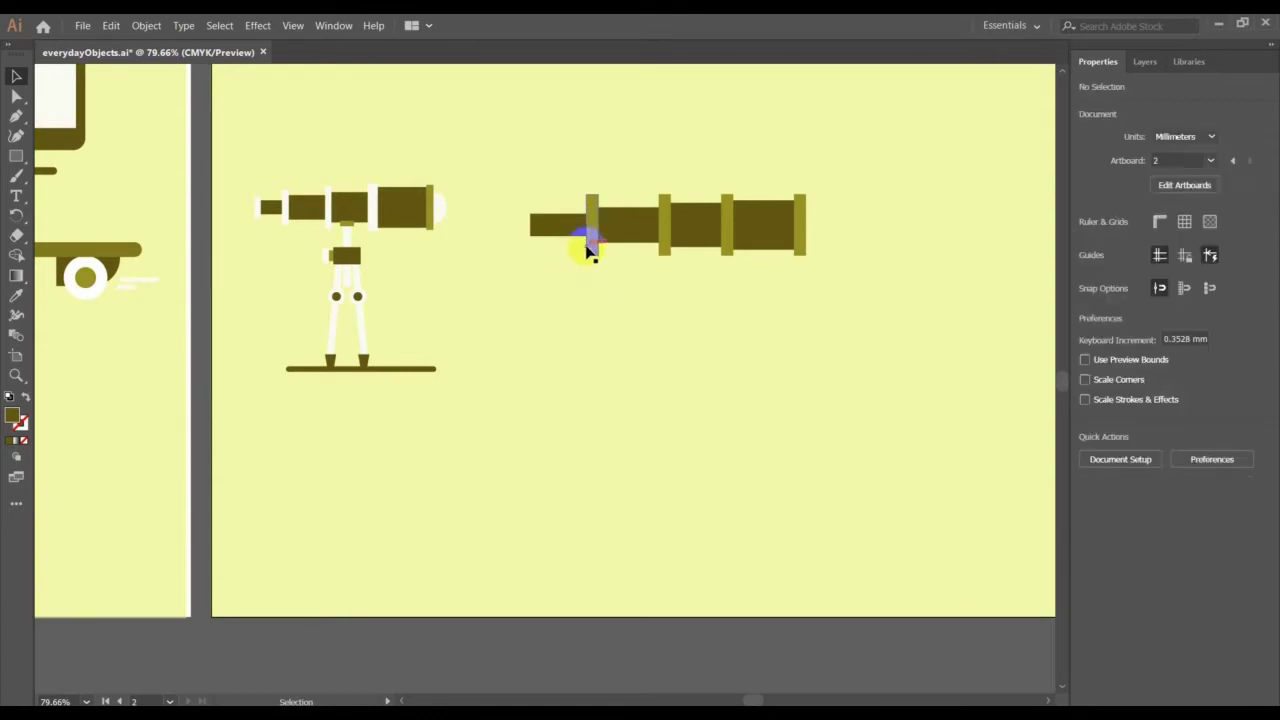
{"action": "left_click", "coordinate": [564, 220]}
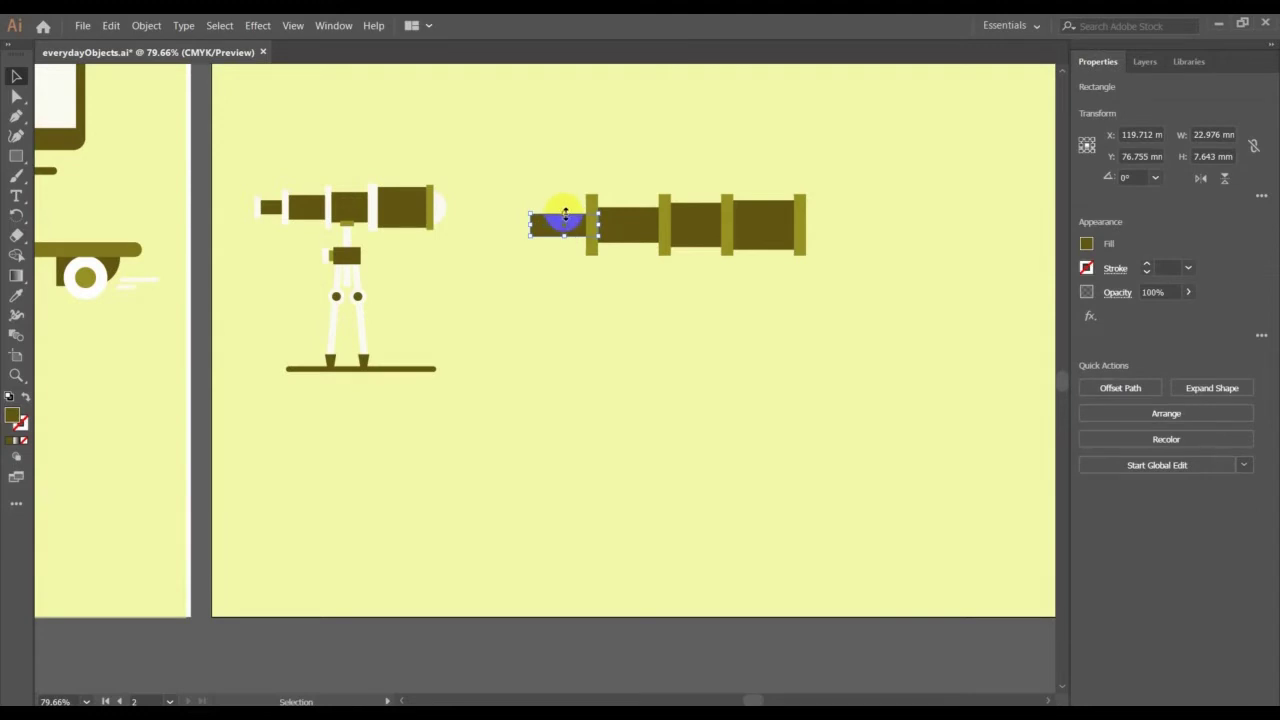
{"action": "left_click_drag", "start_coordinate": [565, 213], "coordinate": [565, 211]}
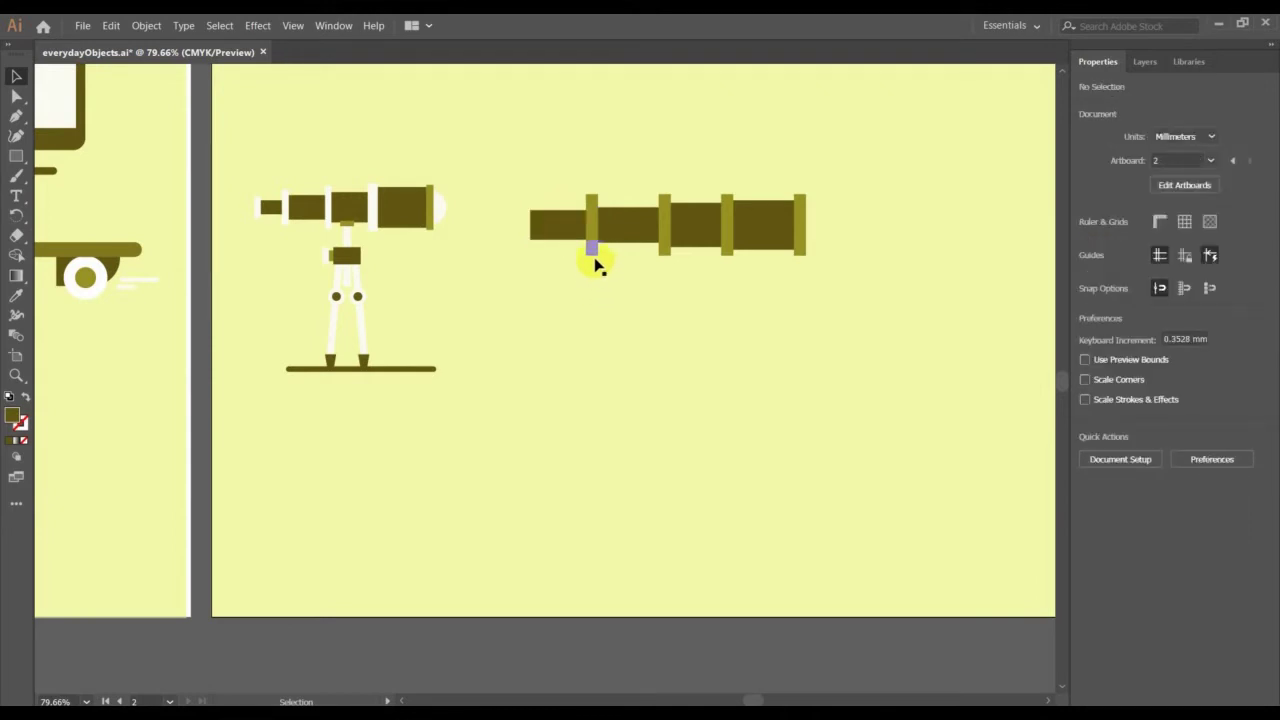
- Duplicate the leftmost light olive band onto the fourth section's left end and shorten the copy to about 12 mm tall
{"action": "left_click", "coordinate": [593, 252]}
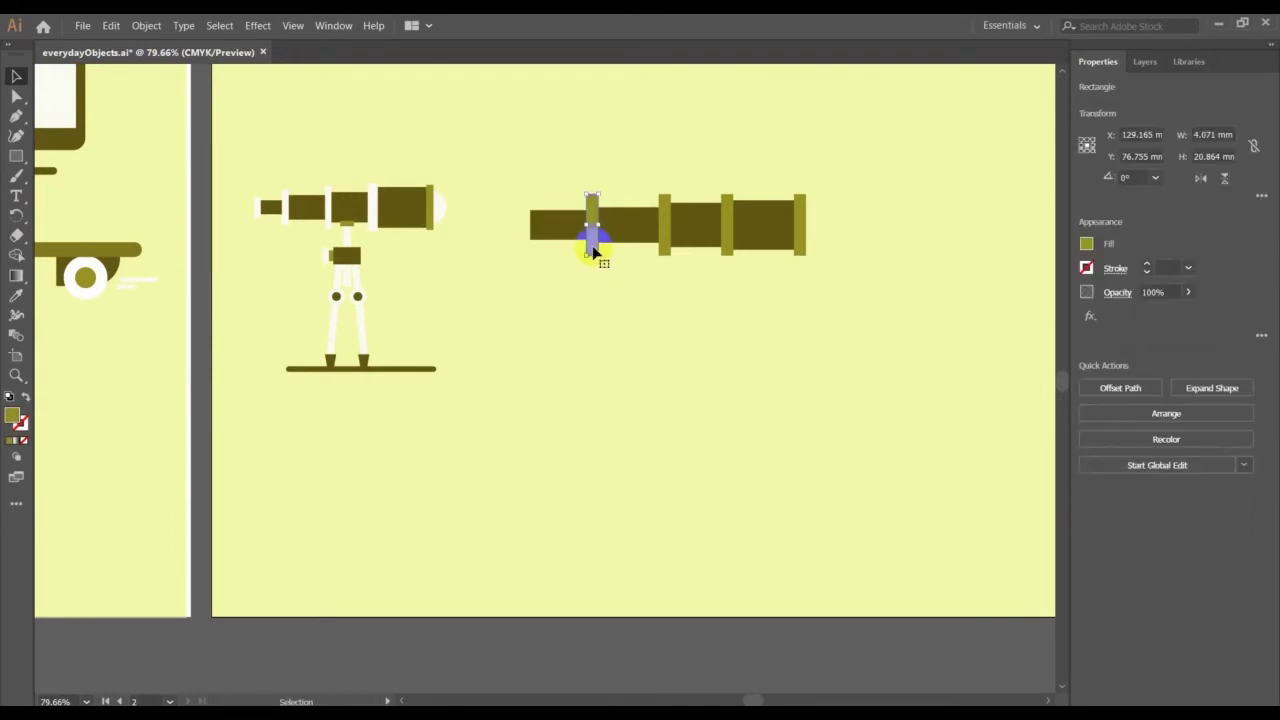
{"action": "key", "text": "shift+Left"}
{"action": "key", "text": "shift+Left"}
{"action": "key", "text": "shift+Left"}
{"action": "key", "text": "shift+Left"}
{"action": "key", "text": "shift+Left"}
{"action": "key", "text": "shift+Left"}
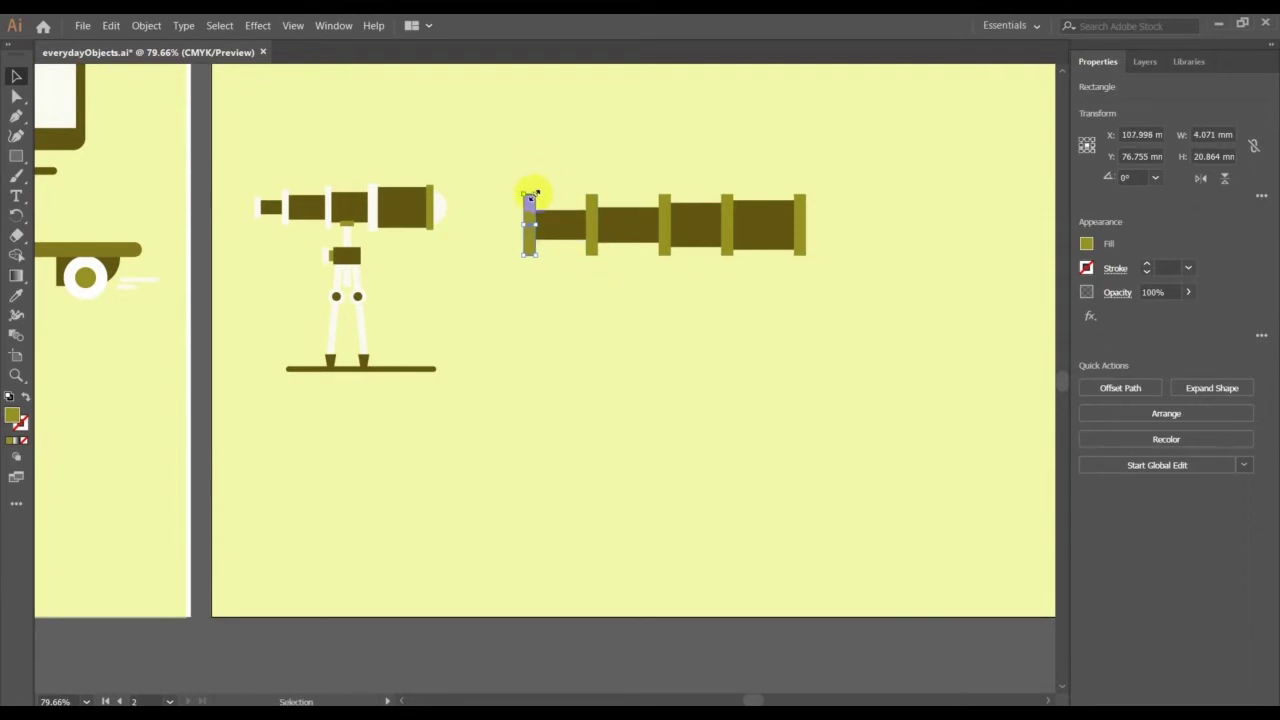
{"action": "left_click_drag", "start_coordinate": [535, 192], "coordinate": [535, 209]}
{"action": "left_click", "coordinate": [571, 184]}
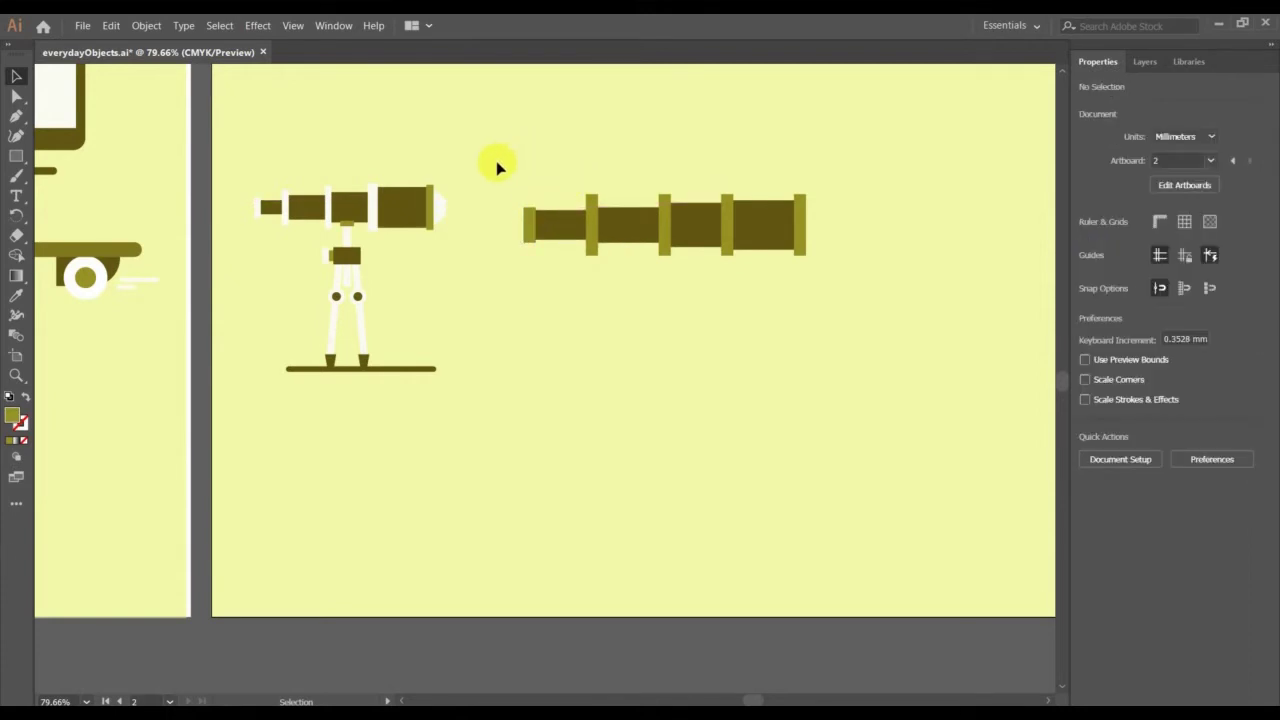
- Recolour all five light olive bands with the off-white sampled from a band on the original telescope
{"action": "left_click", "coordinate": [528, 228]}
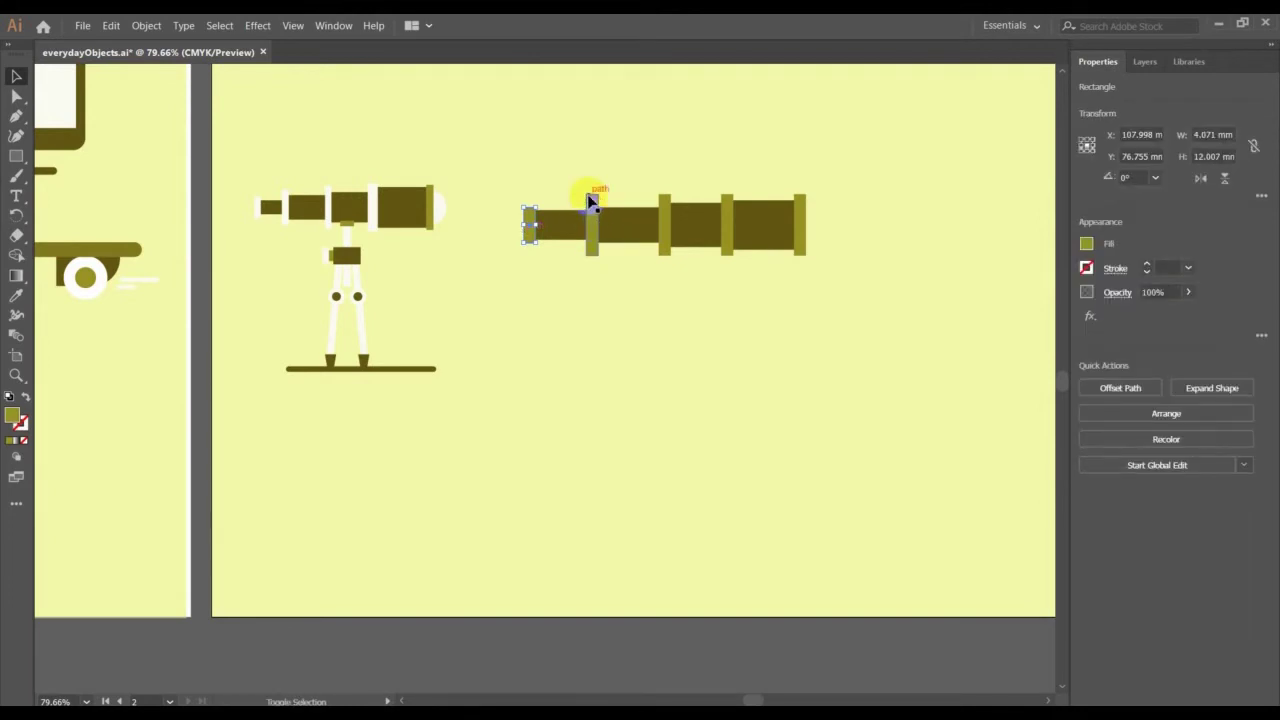
{"action": "left_click", "coordinate": [591, 205], "text": "shift"}
{"action": "left_click", "coordinate": [665, 214], "text": "shift"}
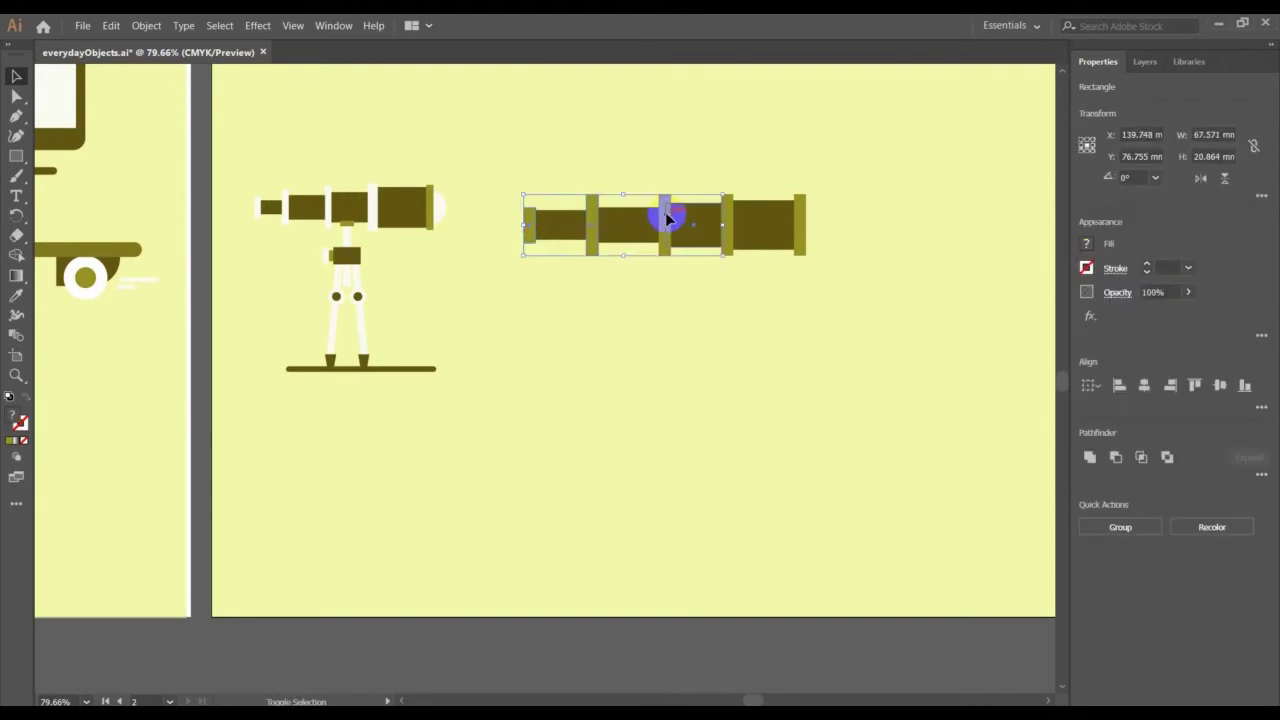
{"action": "left_click", "coordinate": [665, 216], "text": "shift"}
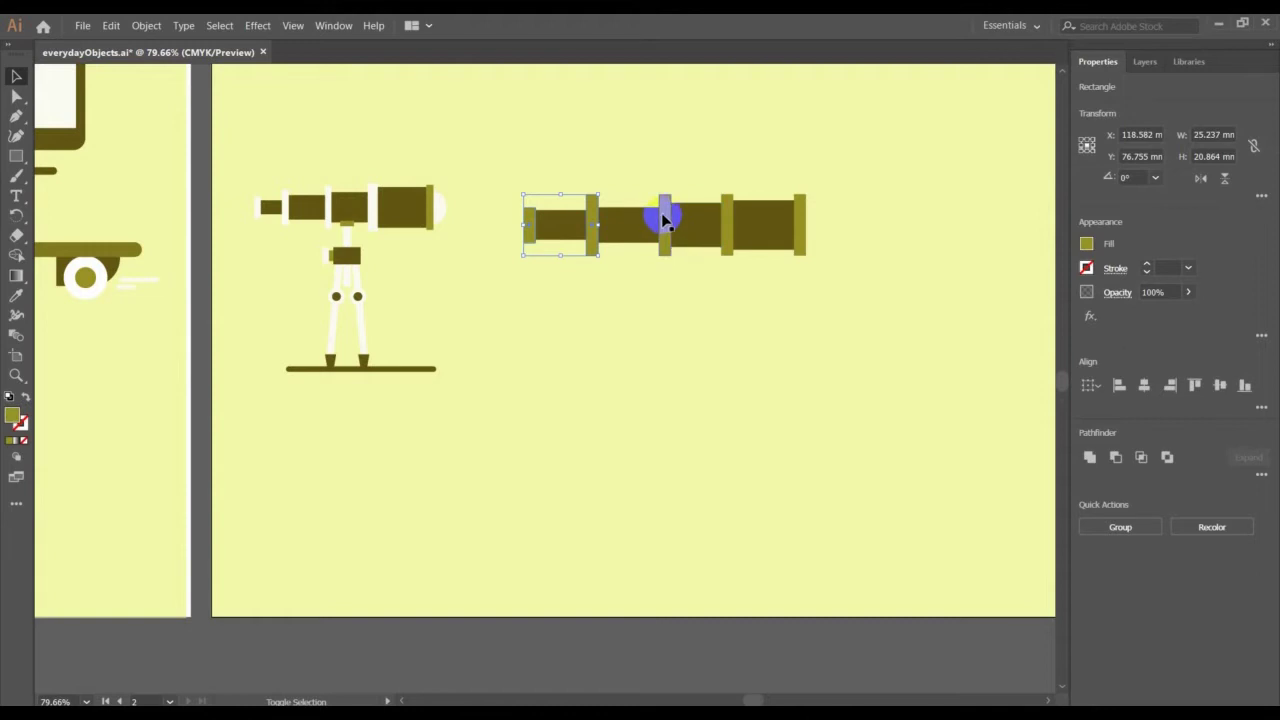
{"action": "left_click", "coordinate": [665, 216], "text": "shift"}
{"action": "left_click", "coordinate": [727, 217], "text": "shift"}
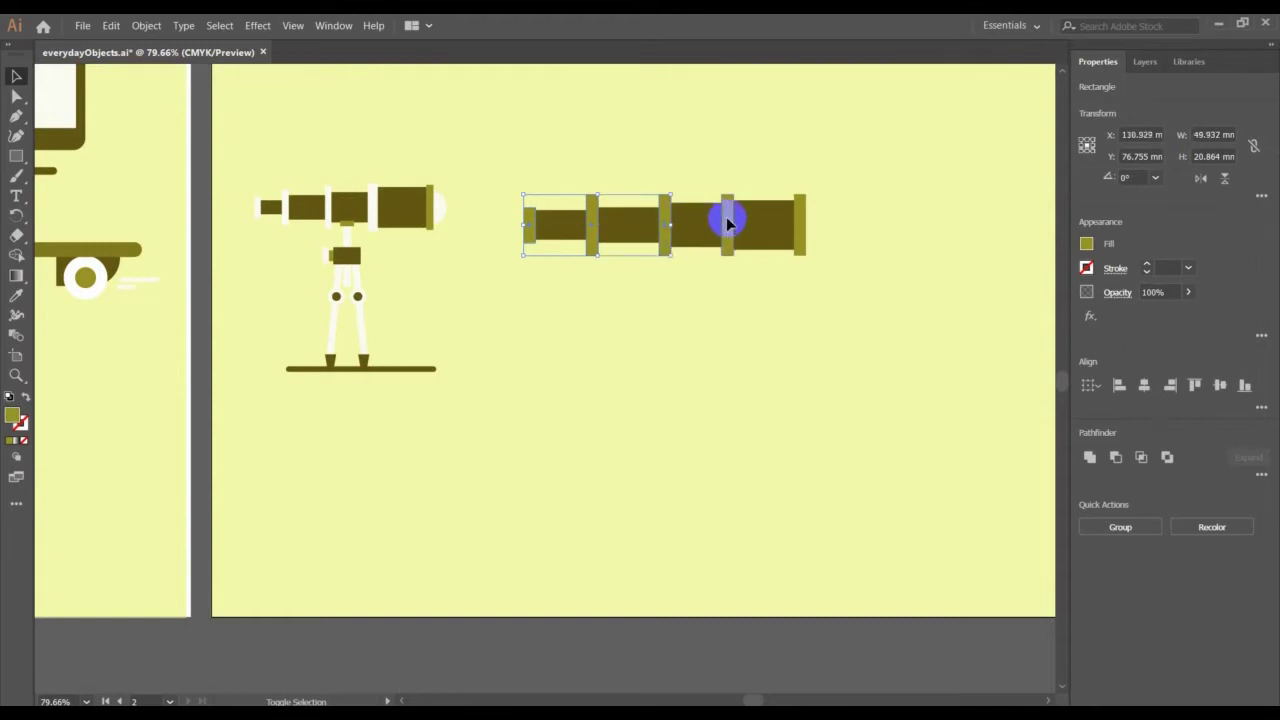
{"action": "left_click", "coordinate": [801, 225], "text": "shift"}
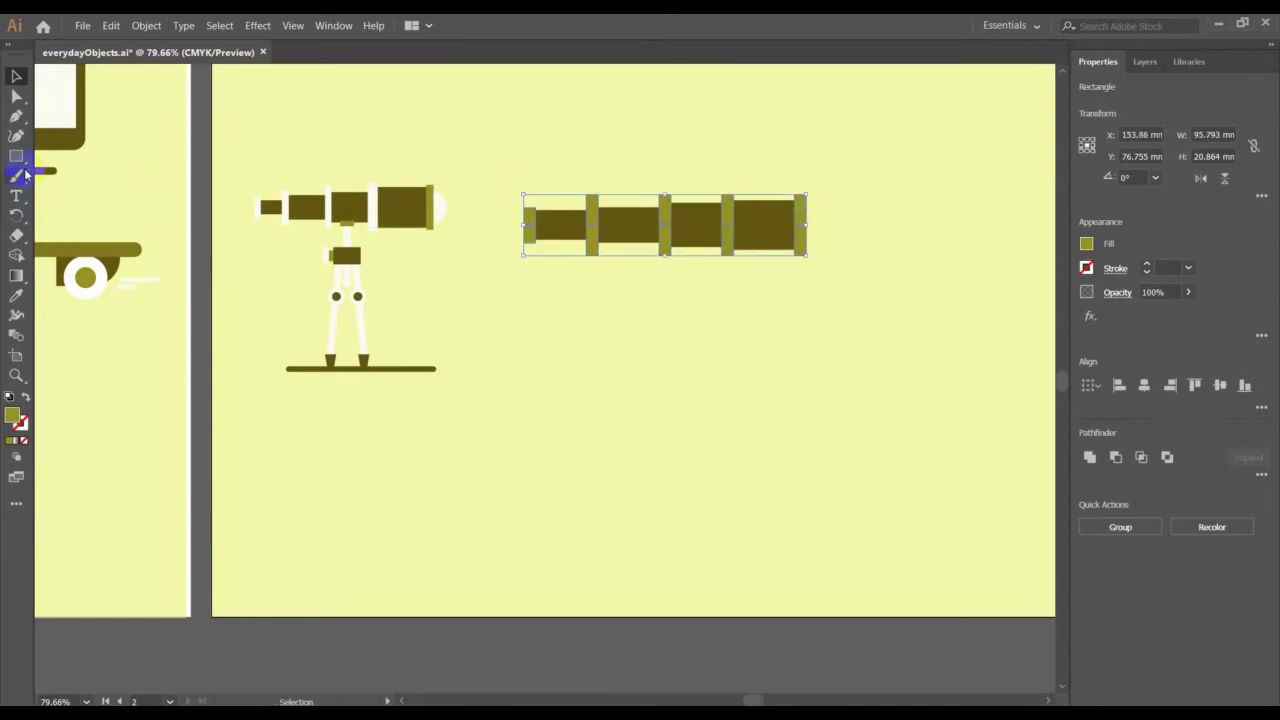
{"action": "left_click", "coordinate": [16, 296]}
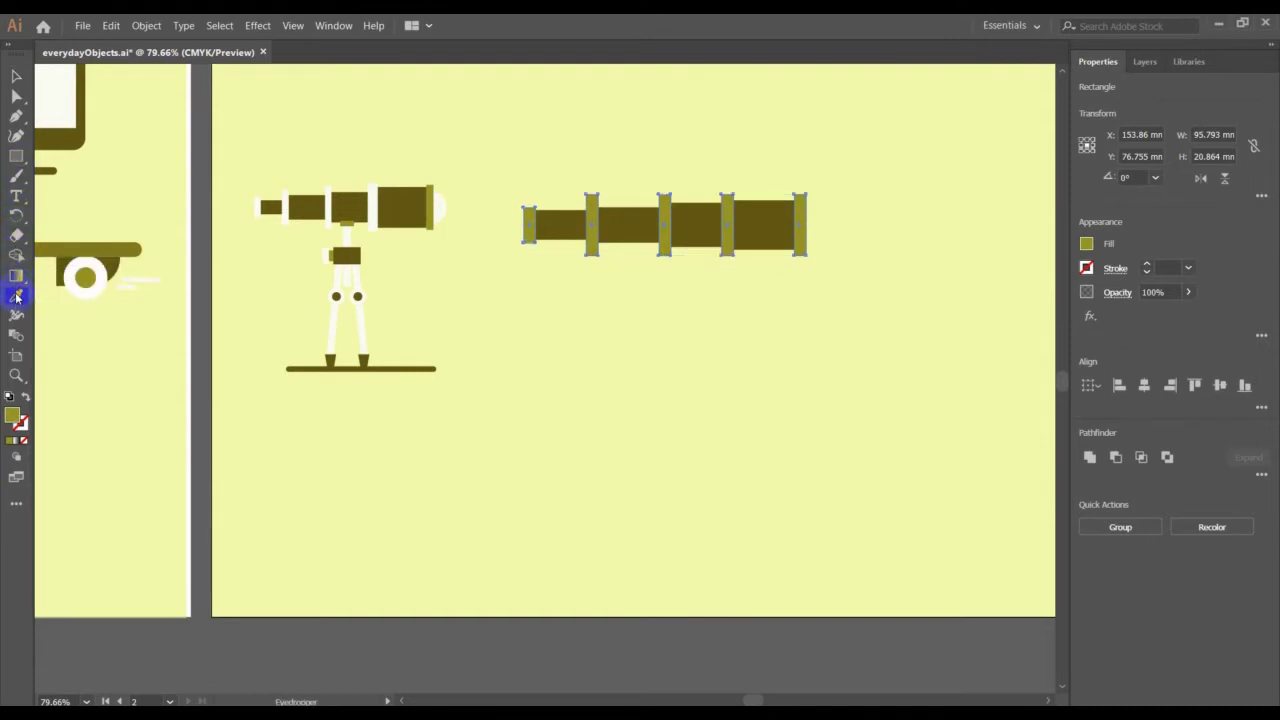
{"action": "left_click", "coordinate": [378, 205]}
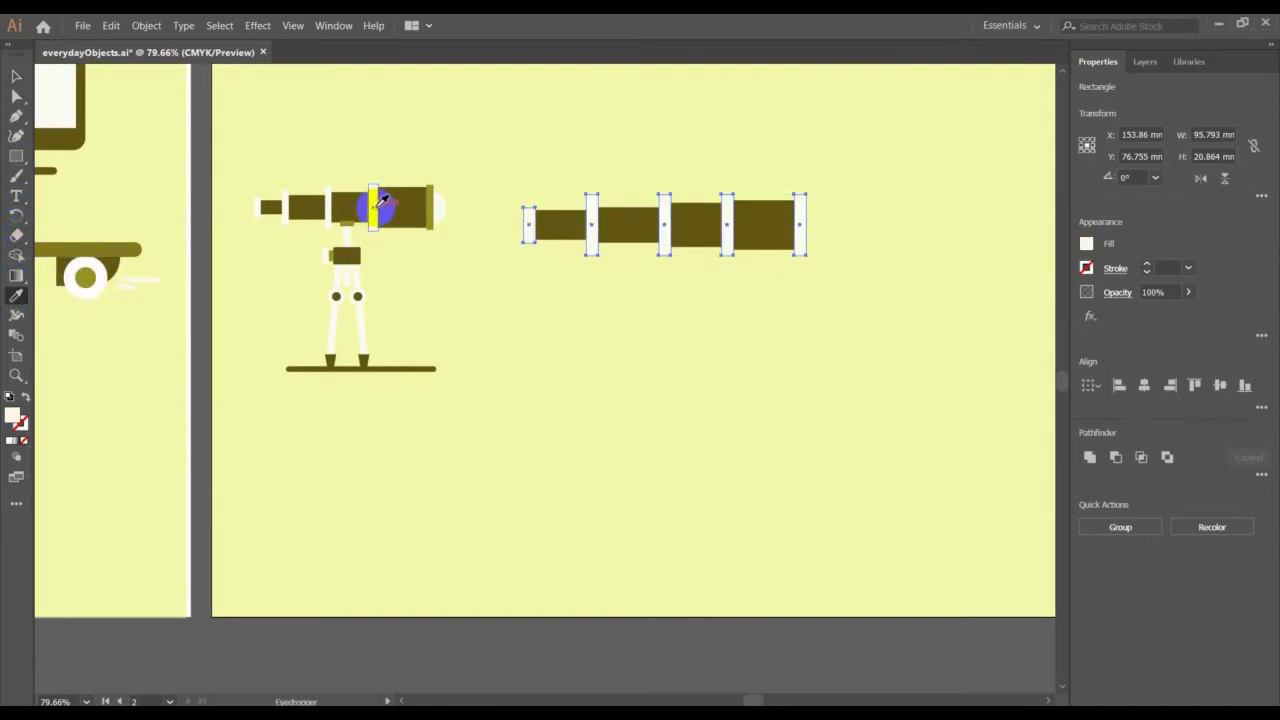
{"action": "left_click", "coordinate": [16, 76]}
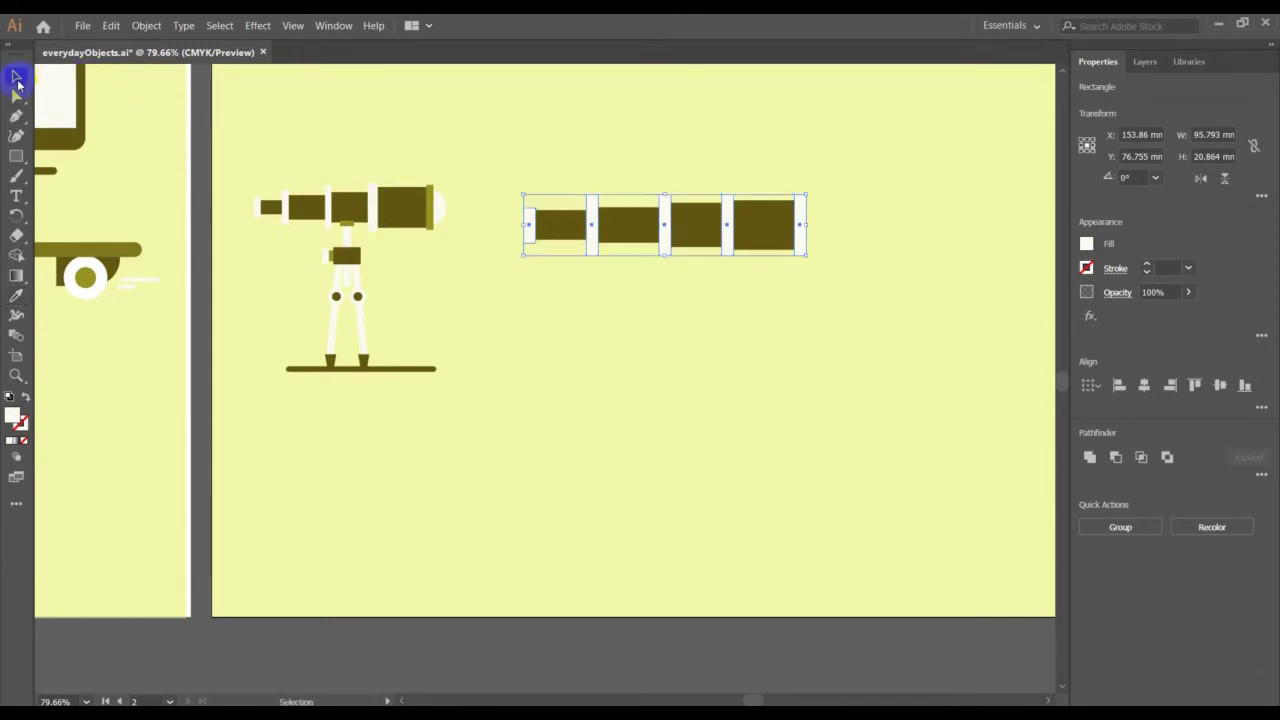
{"action": "left_click", "coordinate": [605, 350]}
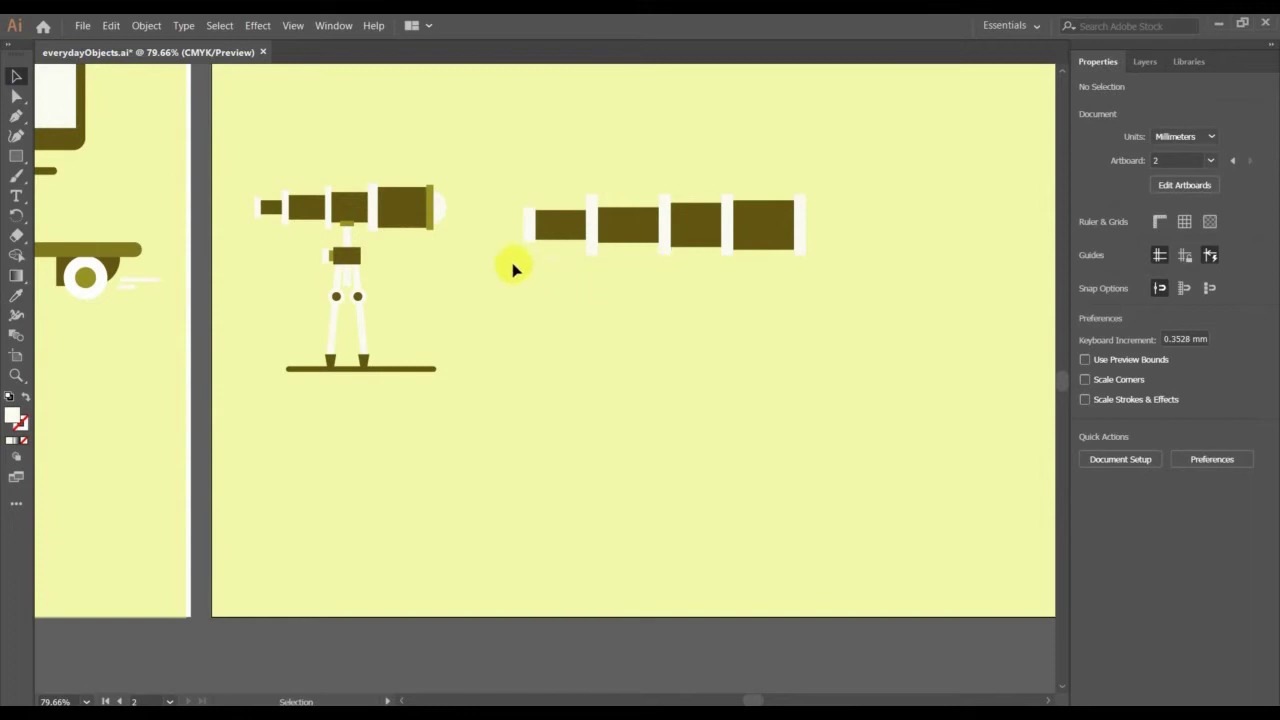
- Draw an off-white square of about 30 mm beside the telescope and round its corners fully into a circle
{"action": "left_click", "coordinate": [16, 156]}
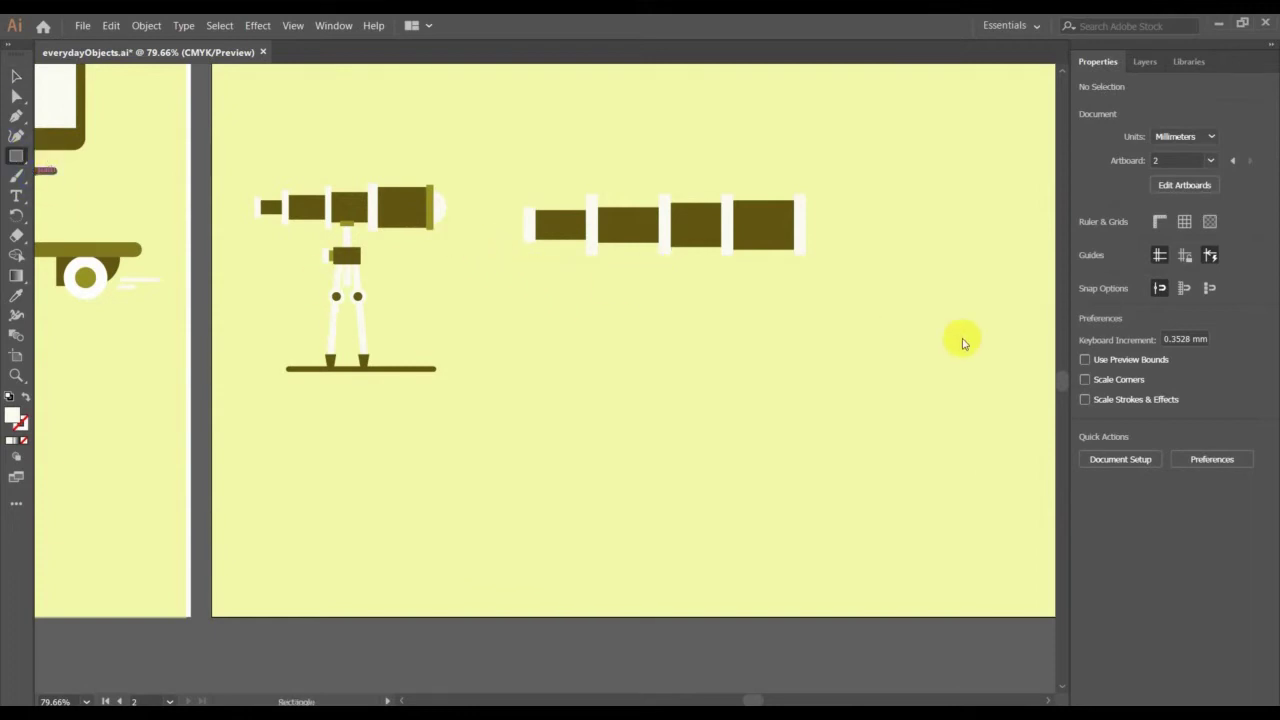
{"action": "left_click_drag", "start_coordinate": [894, 288], "coordinate": [983, 374]}
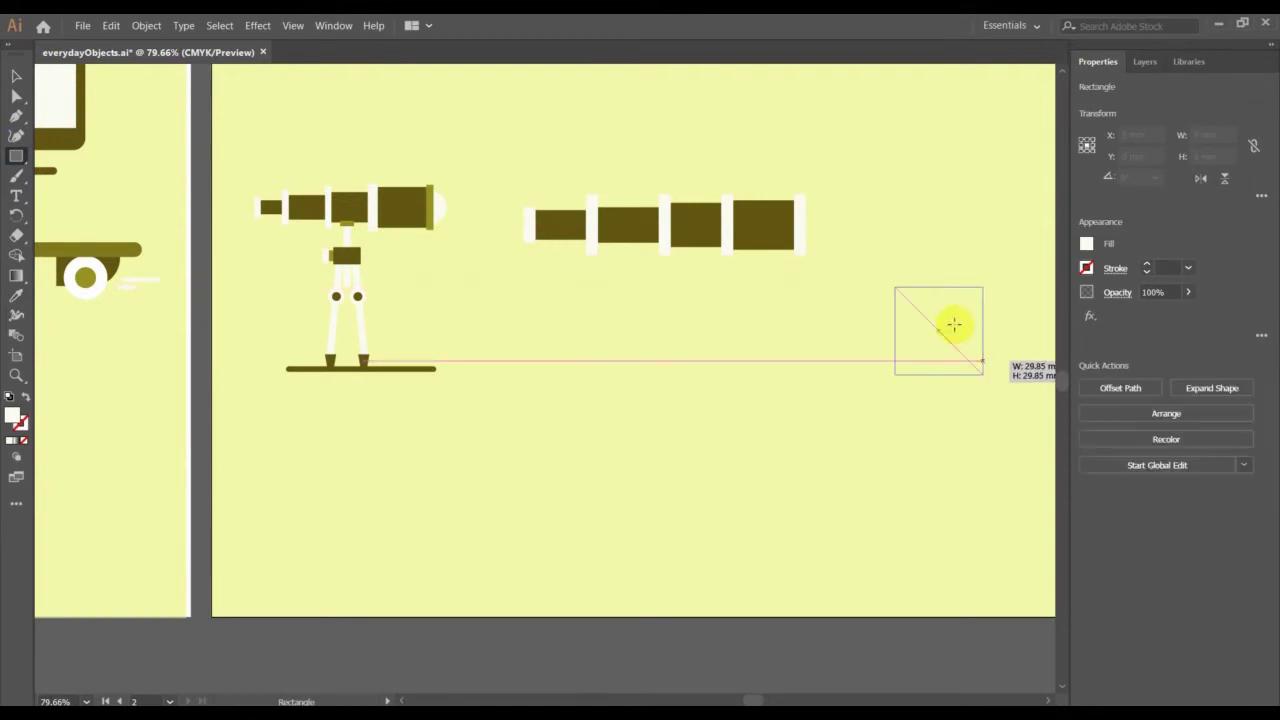
{"action": "left_click_drag", "start_coordinate": [975, 300], "coordinate": [908, 348]}
{"action": "left_click", "coordinate": [16, 96]}
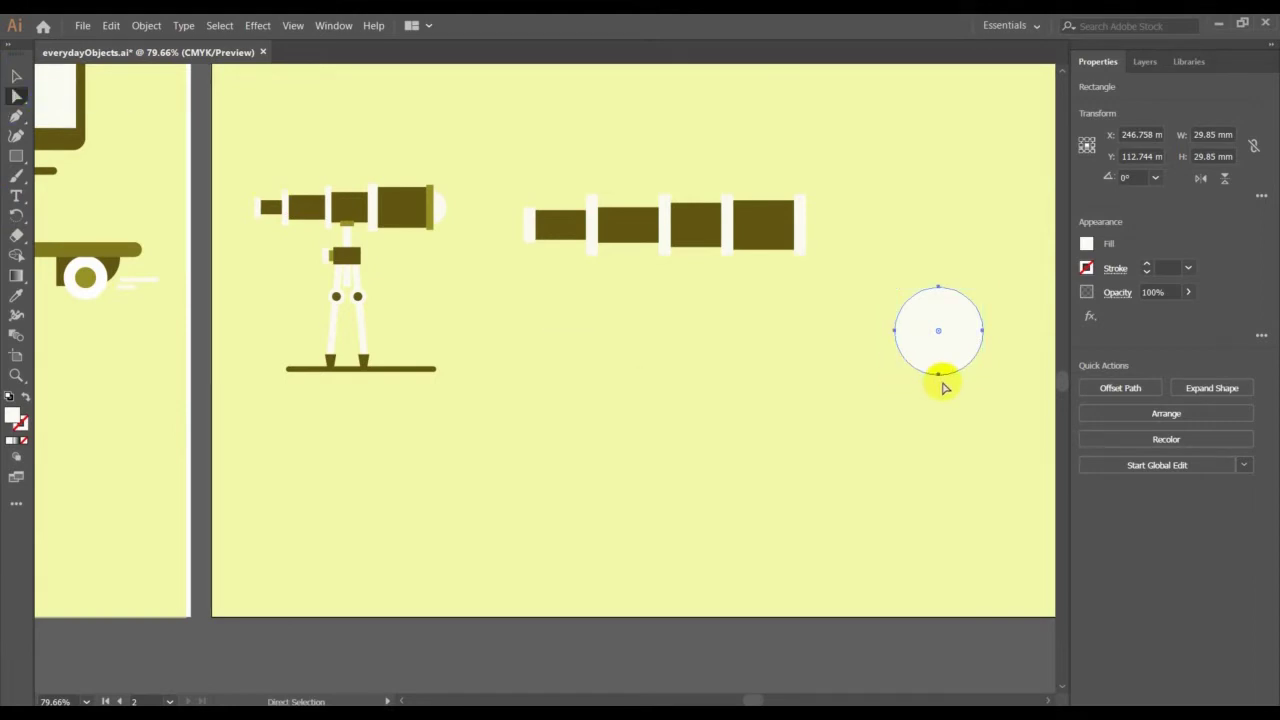
{"action": "left_click_drag", "start_coordinate": [940, 376], "coordinate": [940, 377]}
{"action": "key", "text": "Delete"}
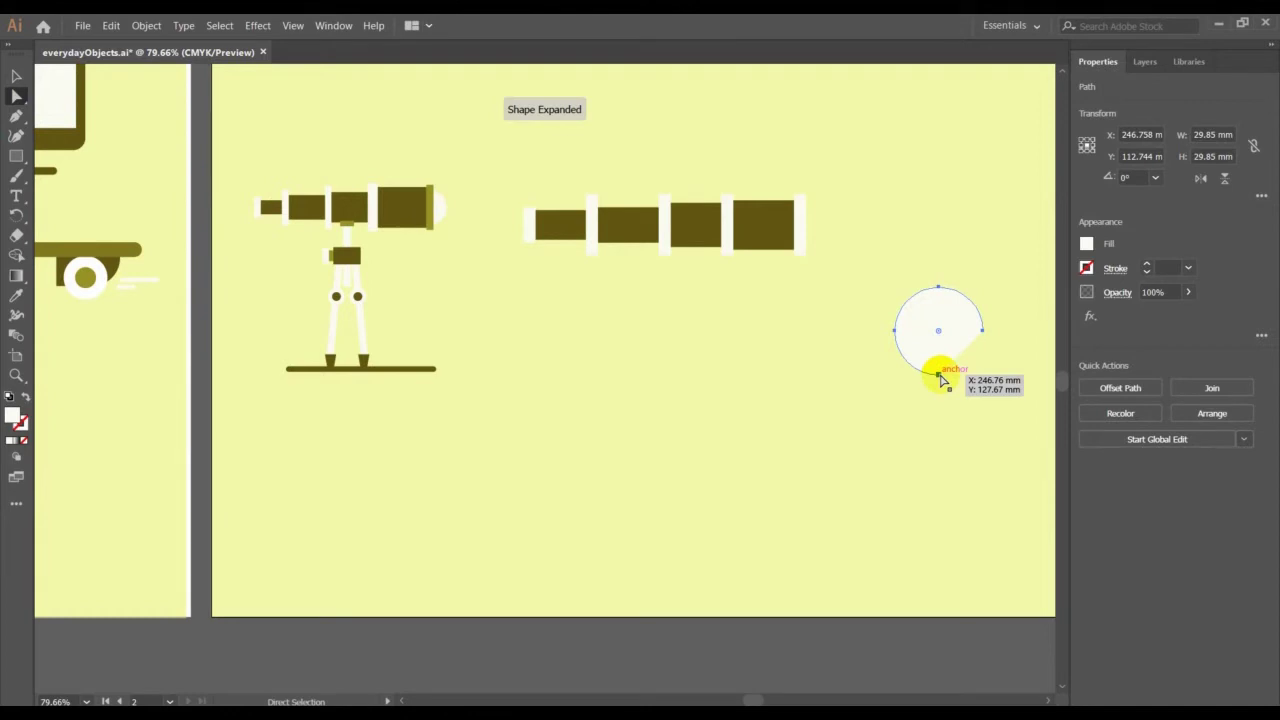
{"action": "key", "text": "ctrl+z"}
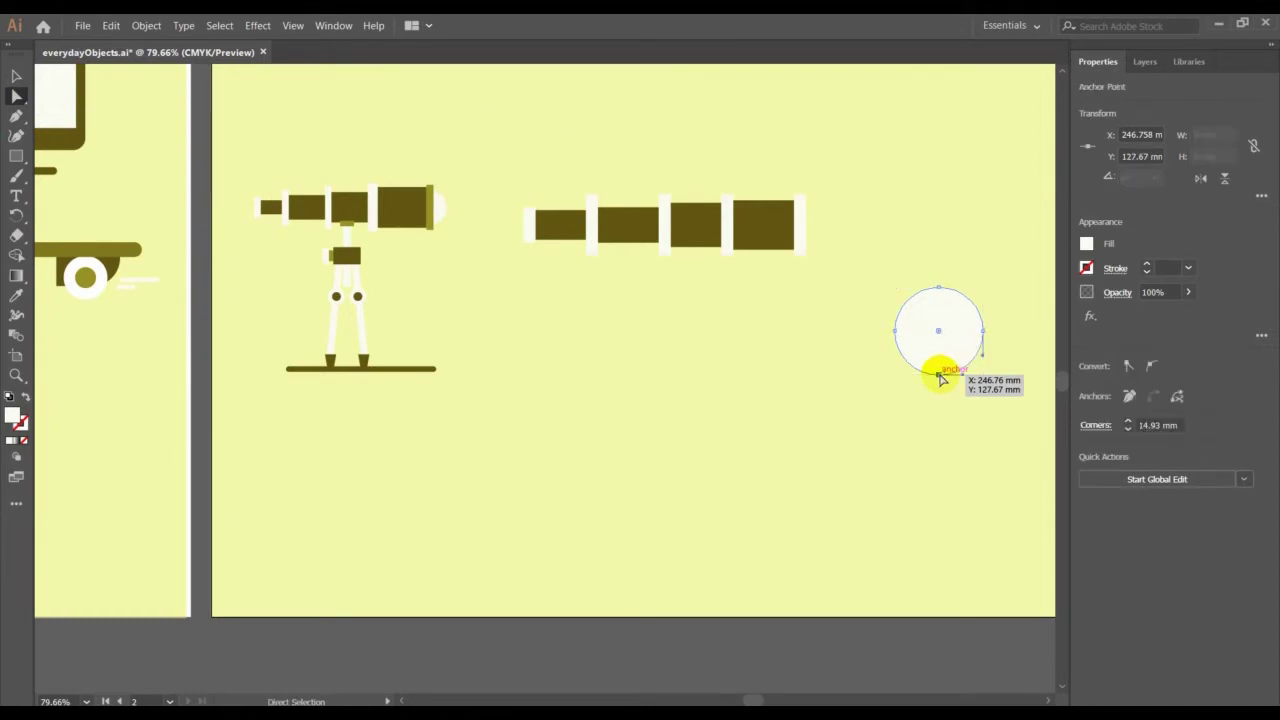
{"action": "left_click", "coordinate": [895, 334]}
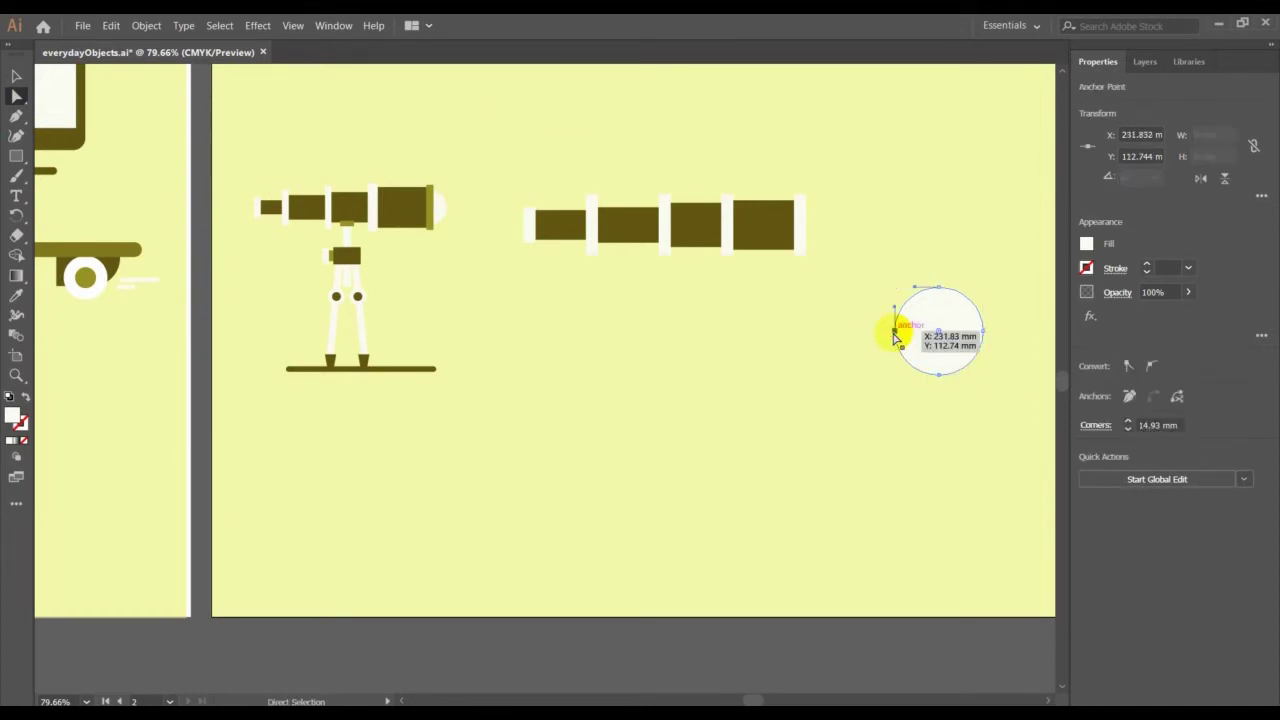
{"action": "key", "text": "Delete"}
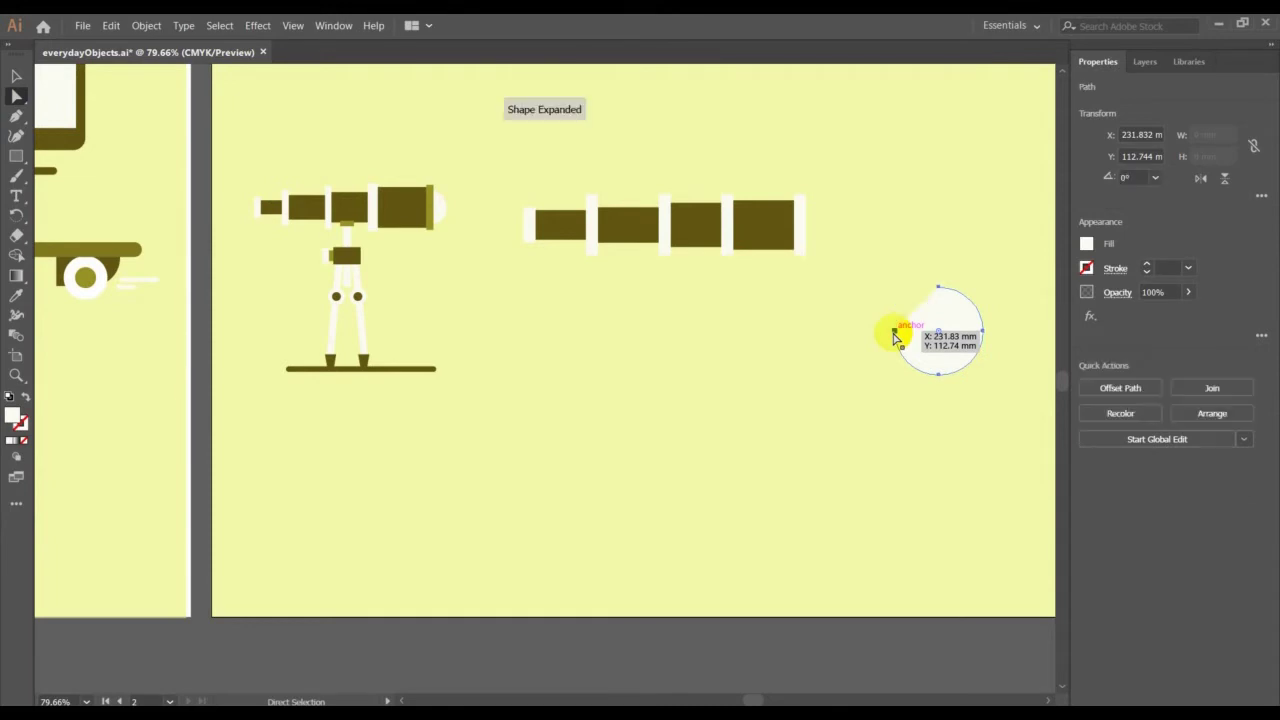
{"action": "key", "text": "ctrl+z"}
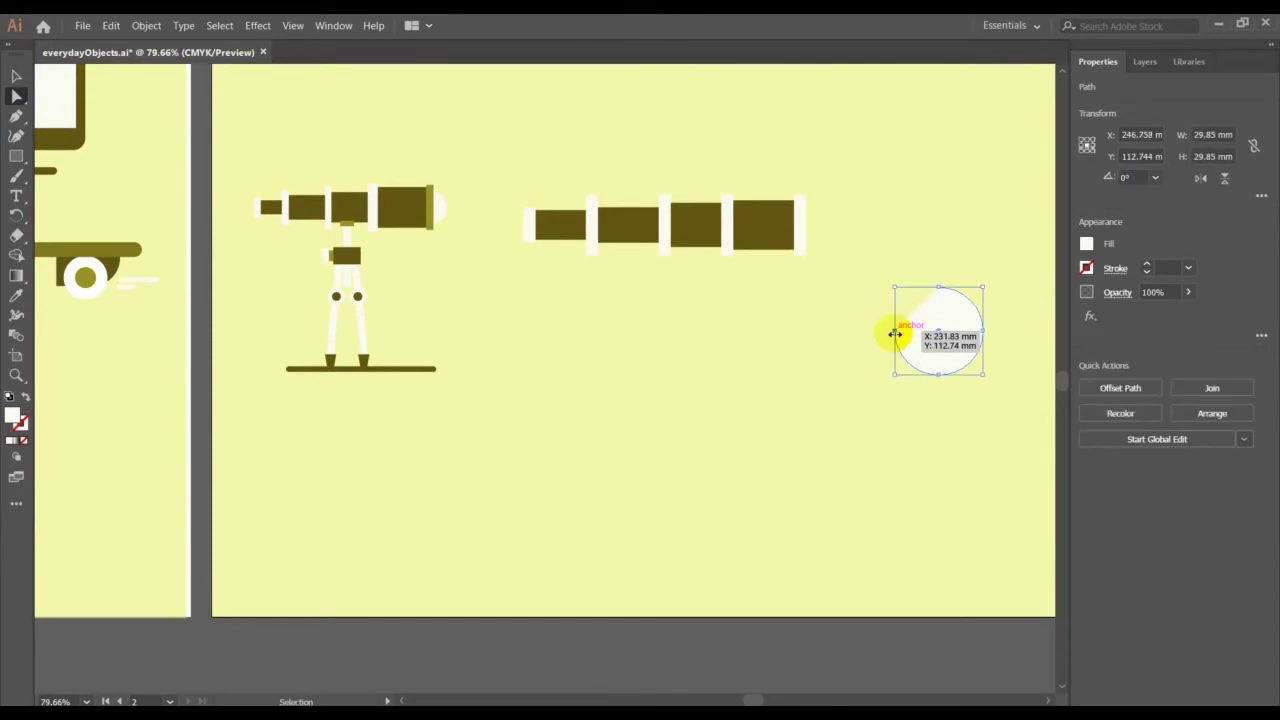
{"action": "left_click", "coordinate": [894, 334]}
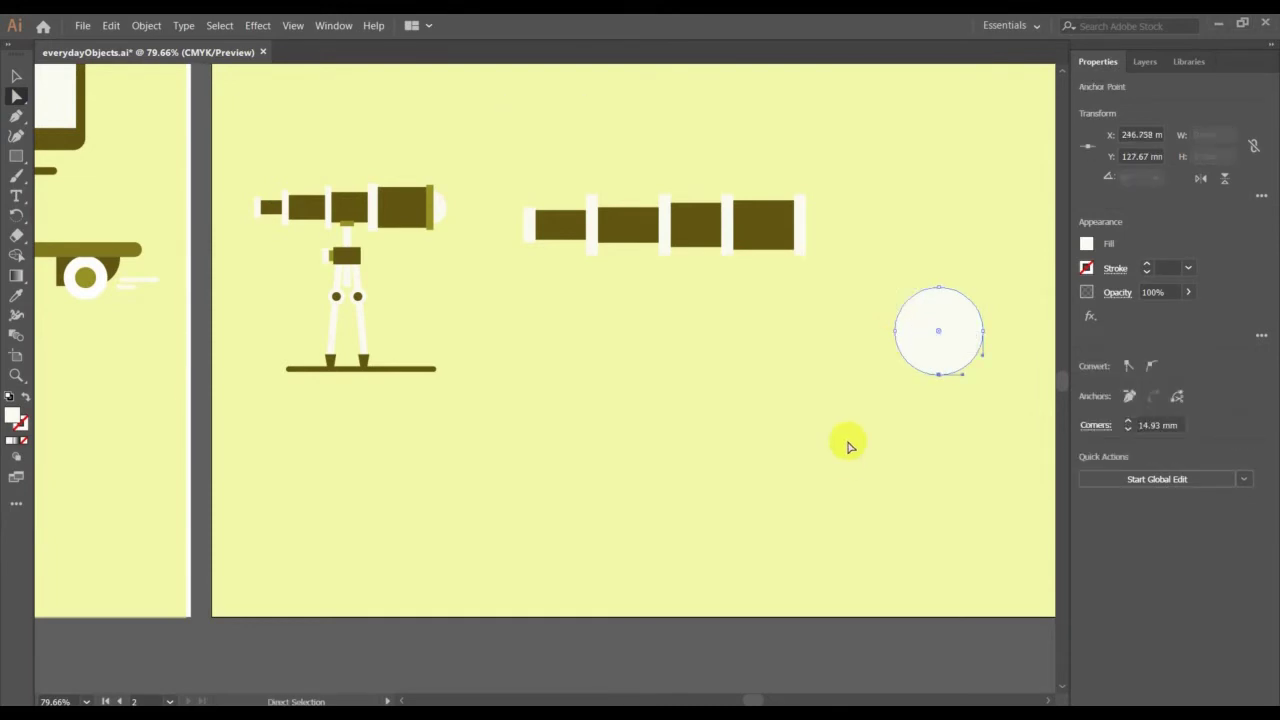
- Delete the circle's lower anchor points to leave only its upper half
{"action": "left_click", "coordinate": [939, 375]}
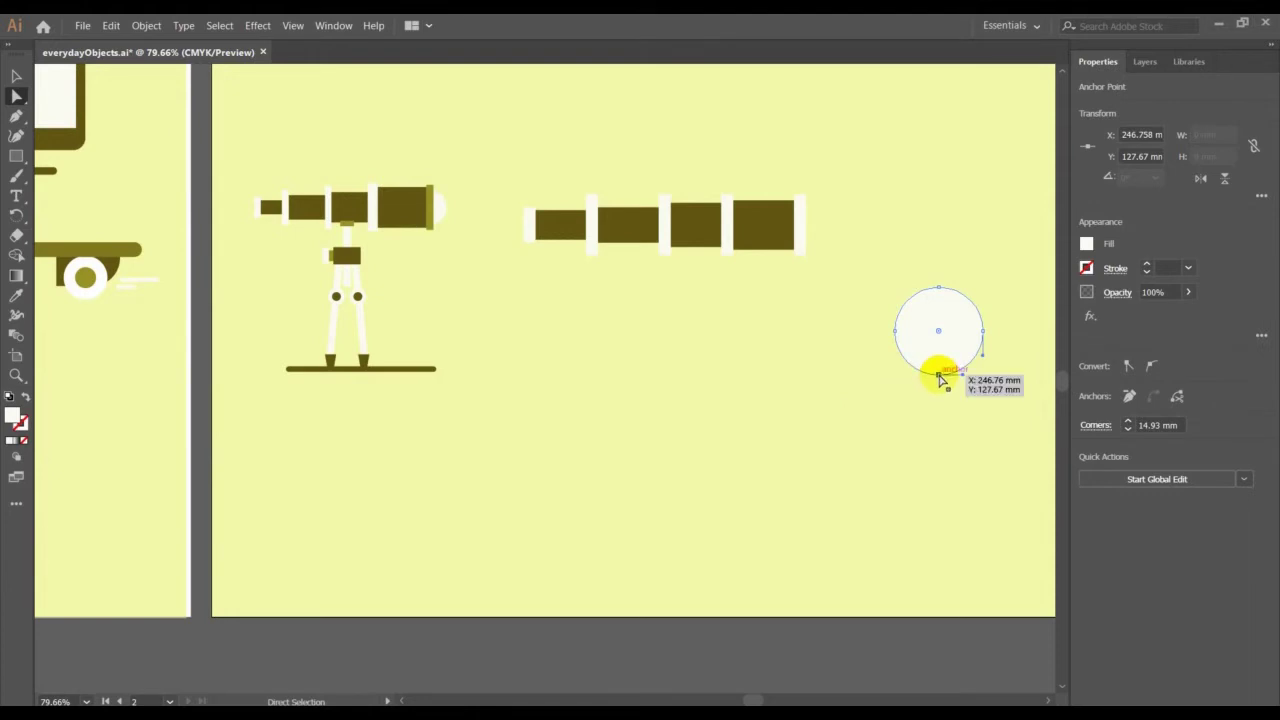
{"action": "key", "text": "Delete"}
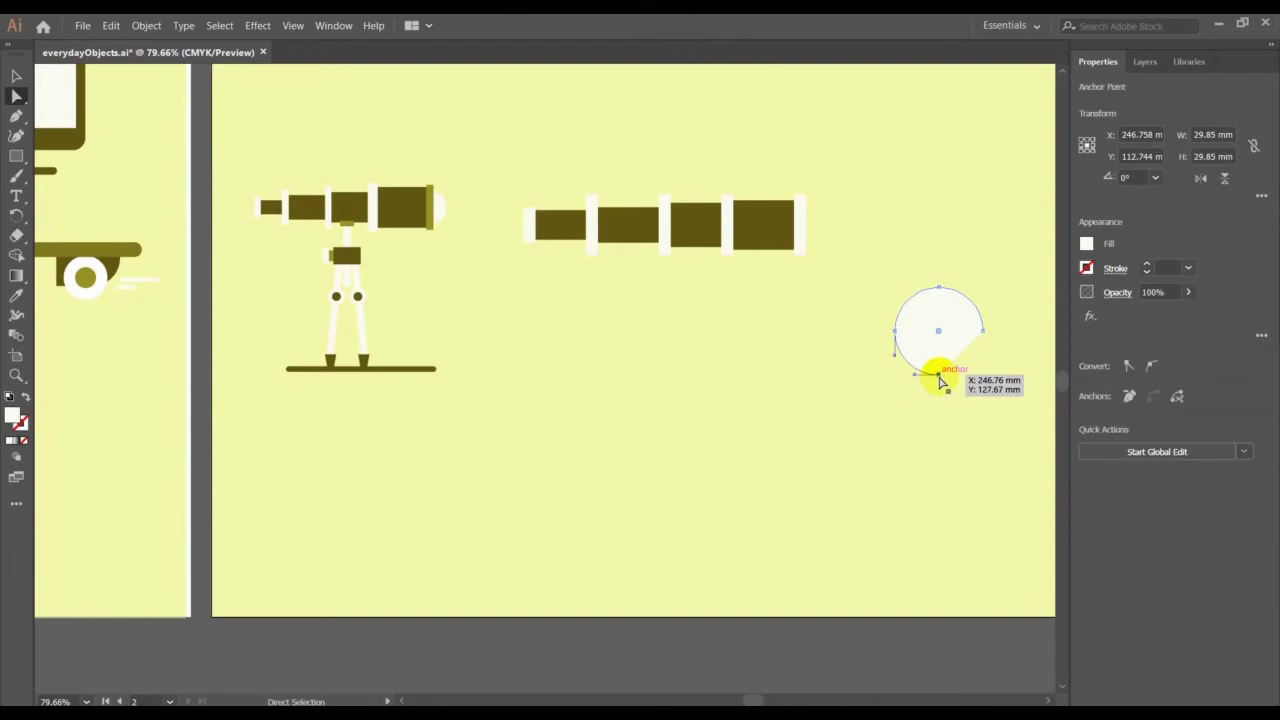
{"action": "key", "text": "Delete"}
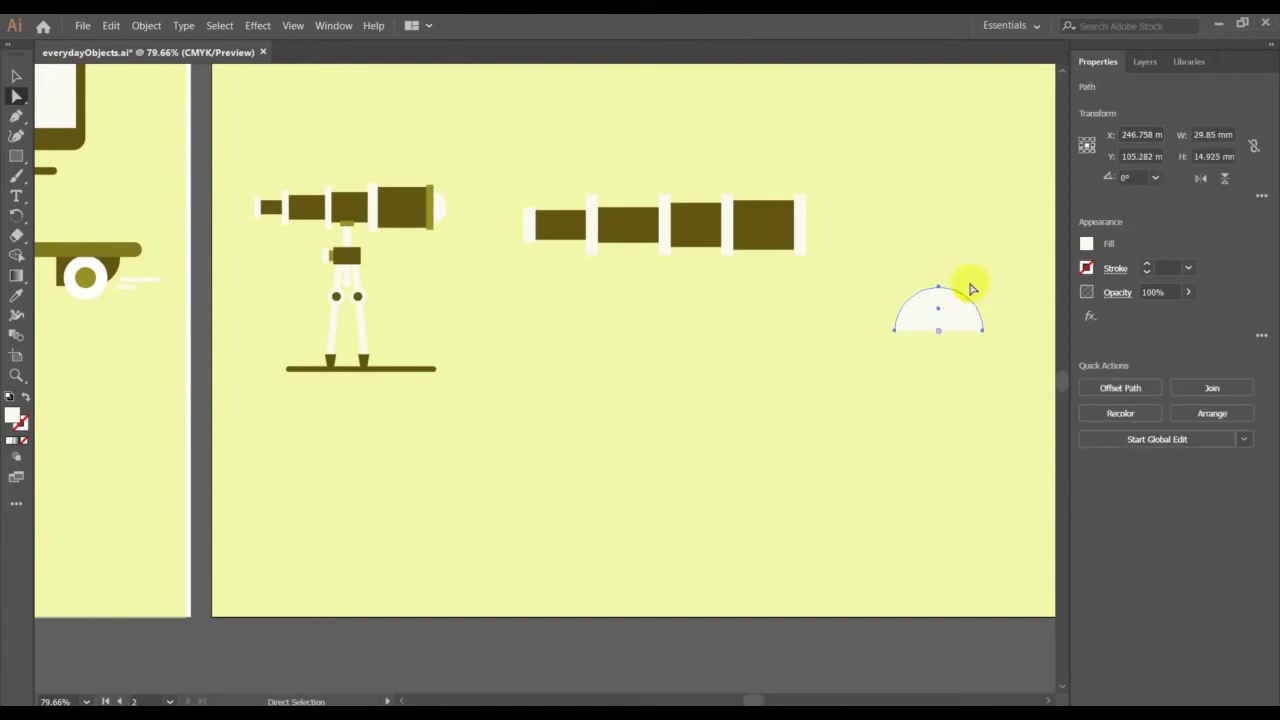
- Turn the half circle to face right and fit it over the tube's right end band, about 8 mm wide and 16 mm tall
{"action": "left_click", "coordinate": [18, 77]}
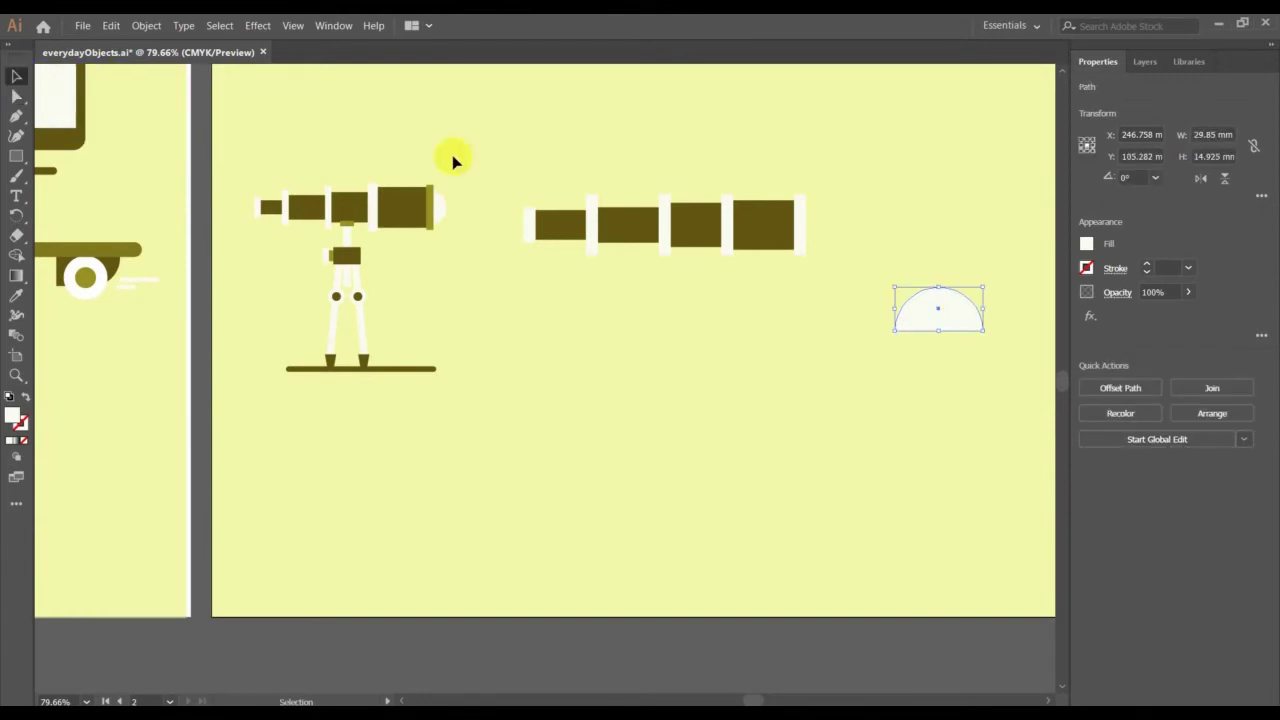
{"action": "left_click_drag", "start_coordinate": [988, 285], "coordinate": [990, 360]}
{"action": "left_click_drag", "start_coordinate": [947, 316], "coordinate": [816, 235]}
{"action": "left_click", "coordinate": [814, 236], "text": "shift"}
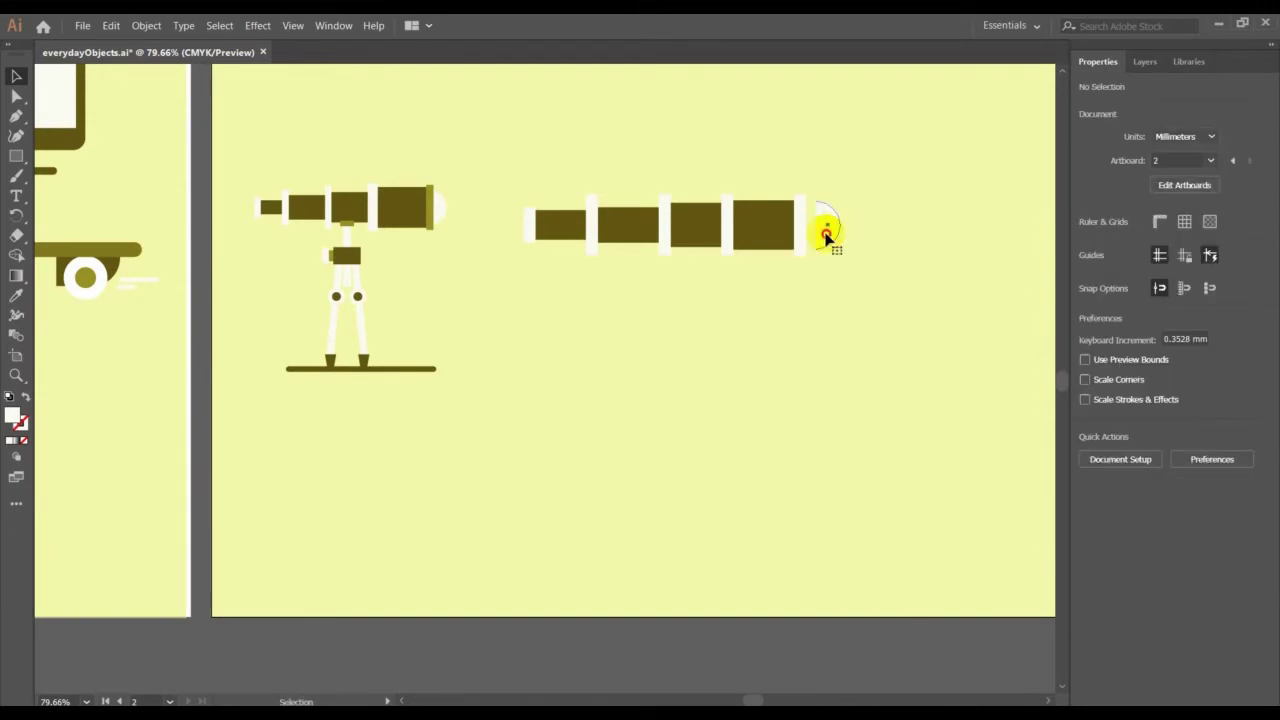
{"action": "left_click_drag", "start_coordinate": [826, 236], "coordinate": [811, 232]}
{"action": "left_click", "coordinate": [811, 232], "text": "shift"}
{"action": "left_click", "coordinate": [823, 246]}
{"action": "left_click", "coordinate": [826, 248]}
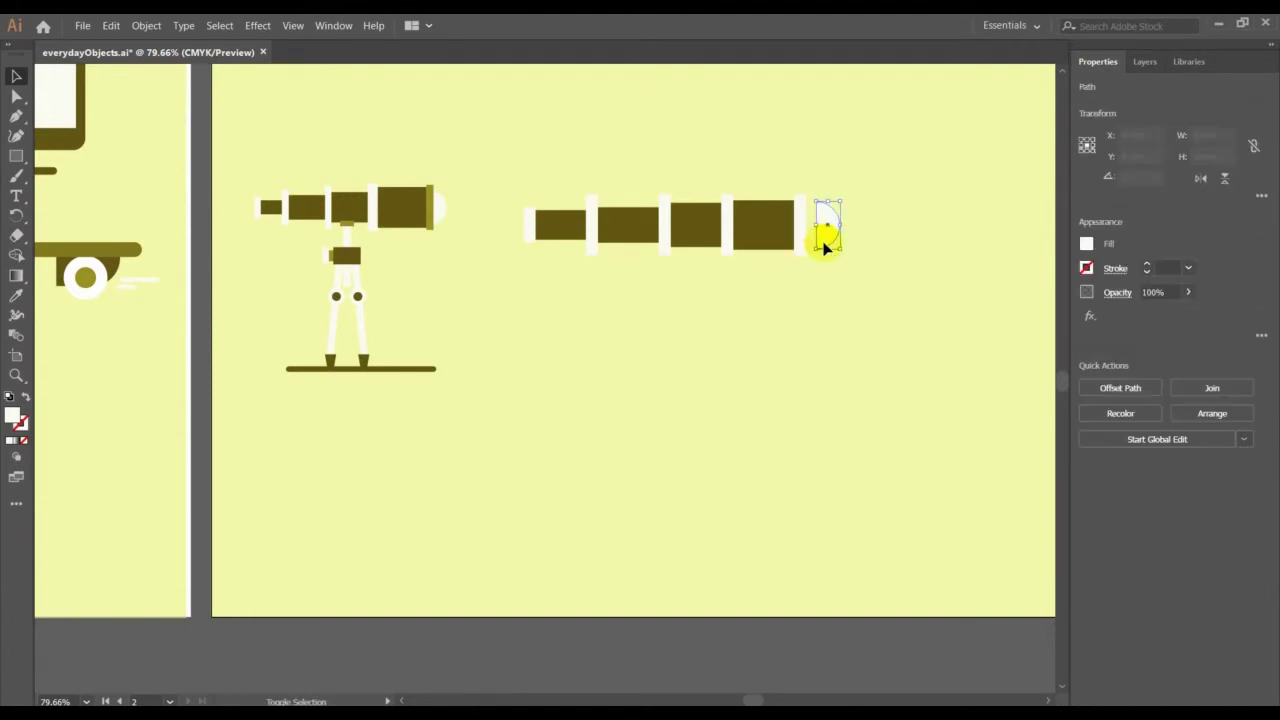
{"action": "left_click_drag", "start_coordinate": [823, 243], "coordinate": [822, 242]}
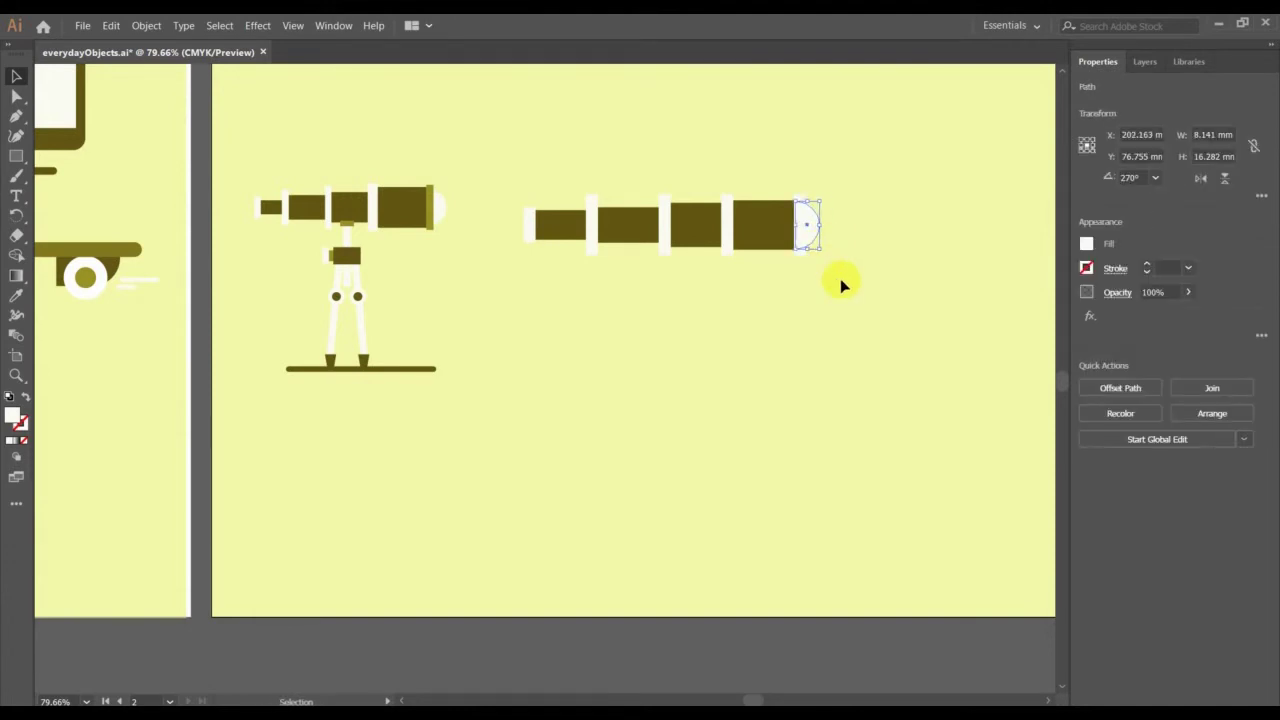
- Recolour the band at the new telescope's right end with the olive sampled from the matching band on the original
{"action": "left_click", "coordinate": [840, 278]}
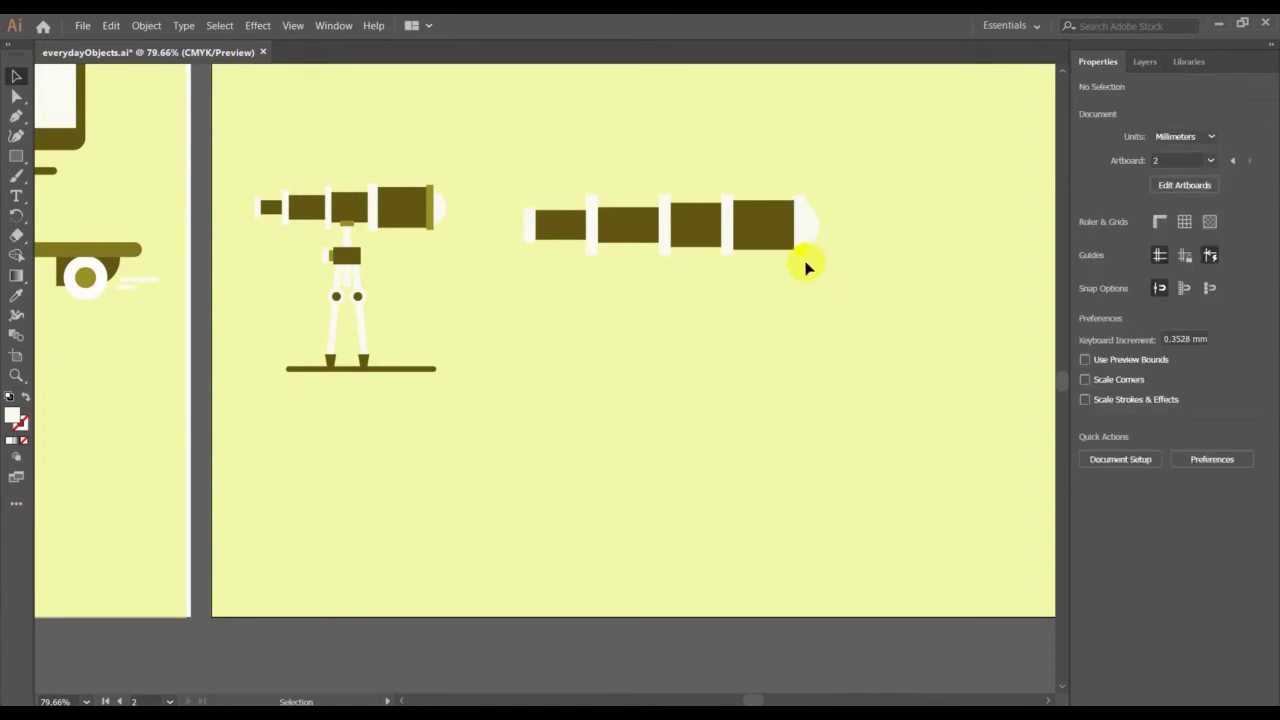
{"action": "left_click", "coordinate": [799, 254]}
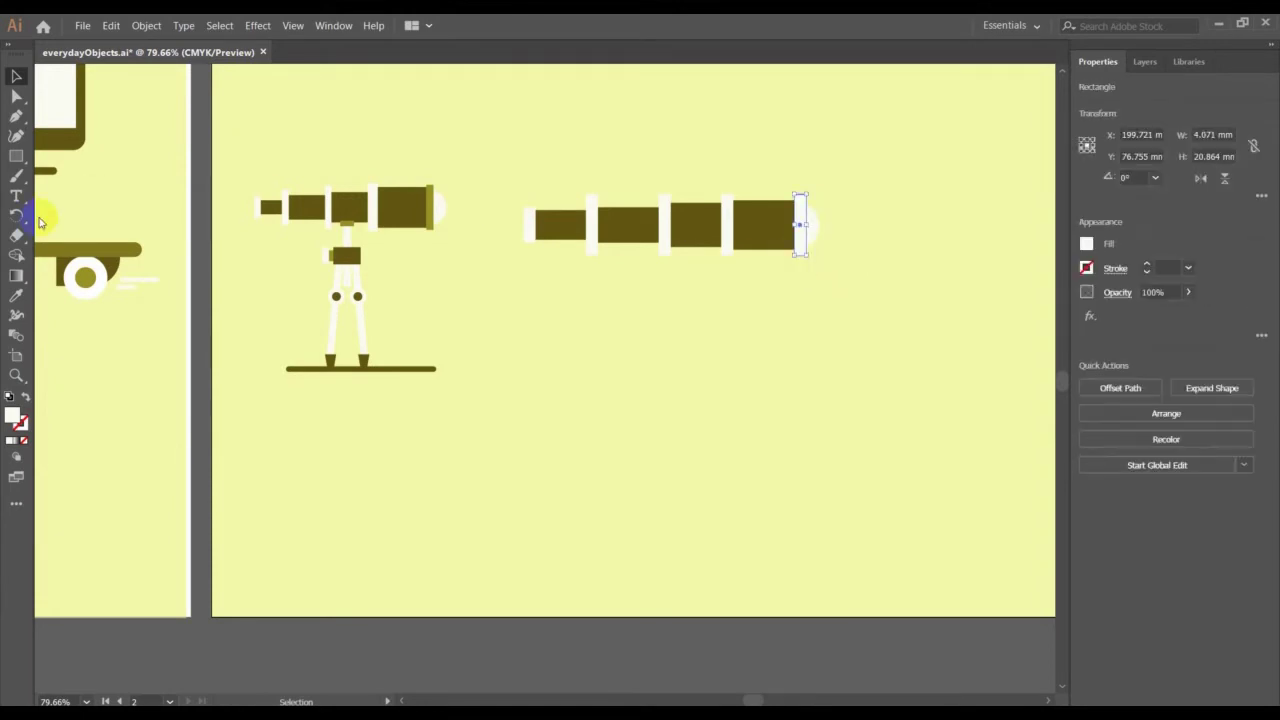
{"action": "left_click", "coordinate": [15, 297]}
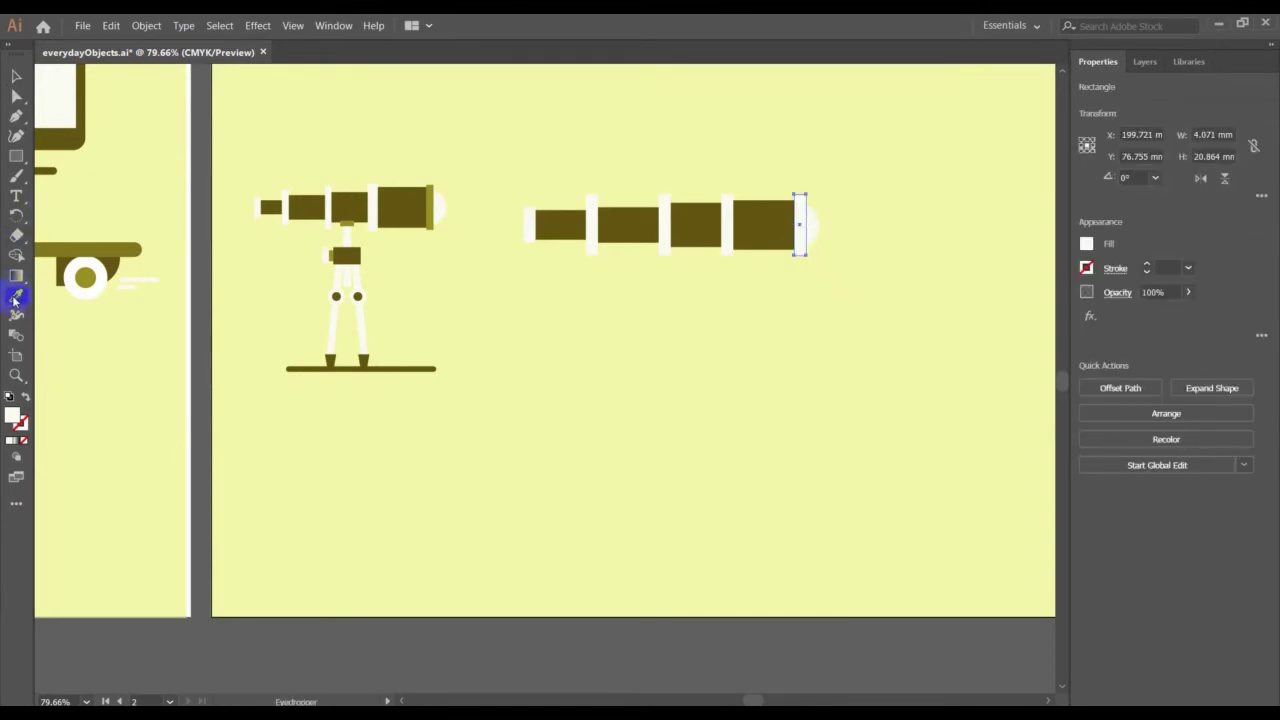
{"action": "left_click", "coordinate": [437, 195]}
{"action": "left_click", "coordinate": [16, 76]}
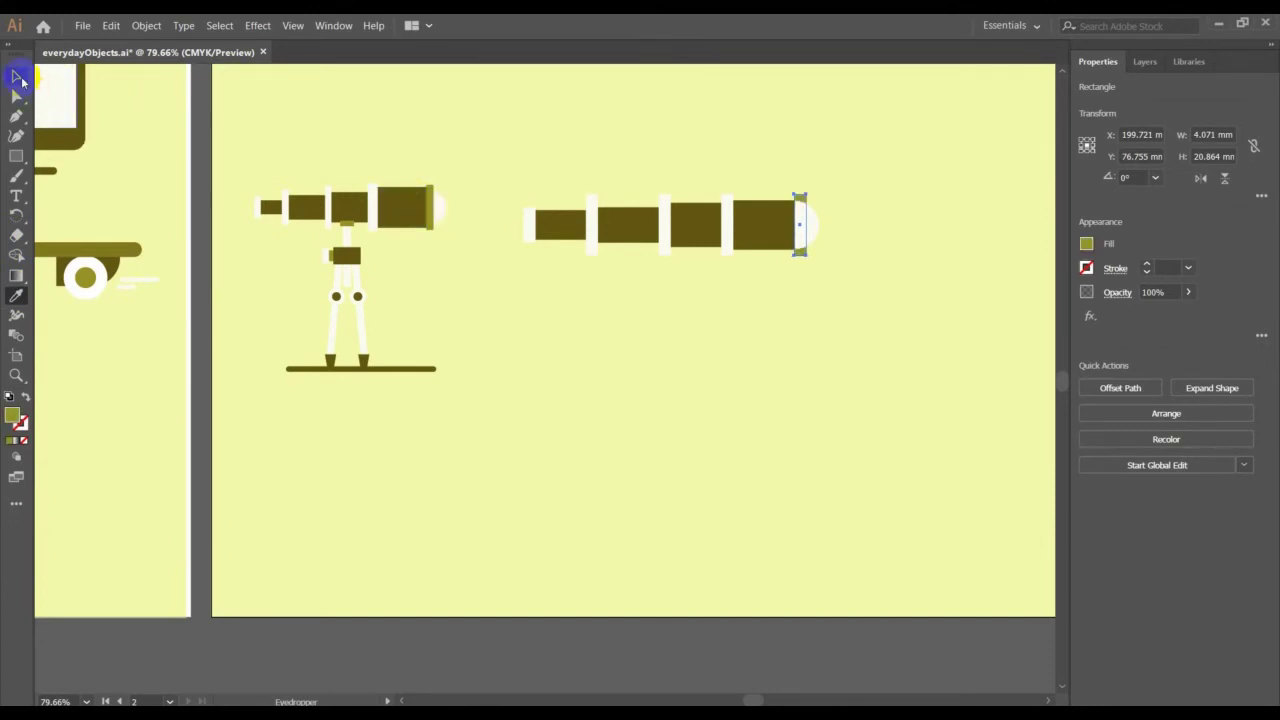
{"action": "left_click", "coordinate": [834, 291]}
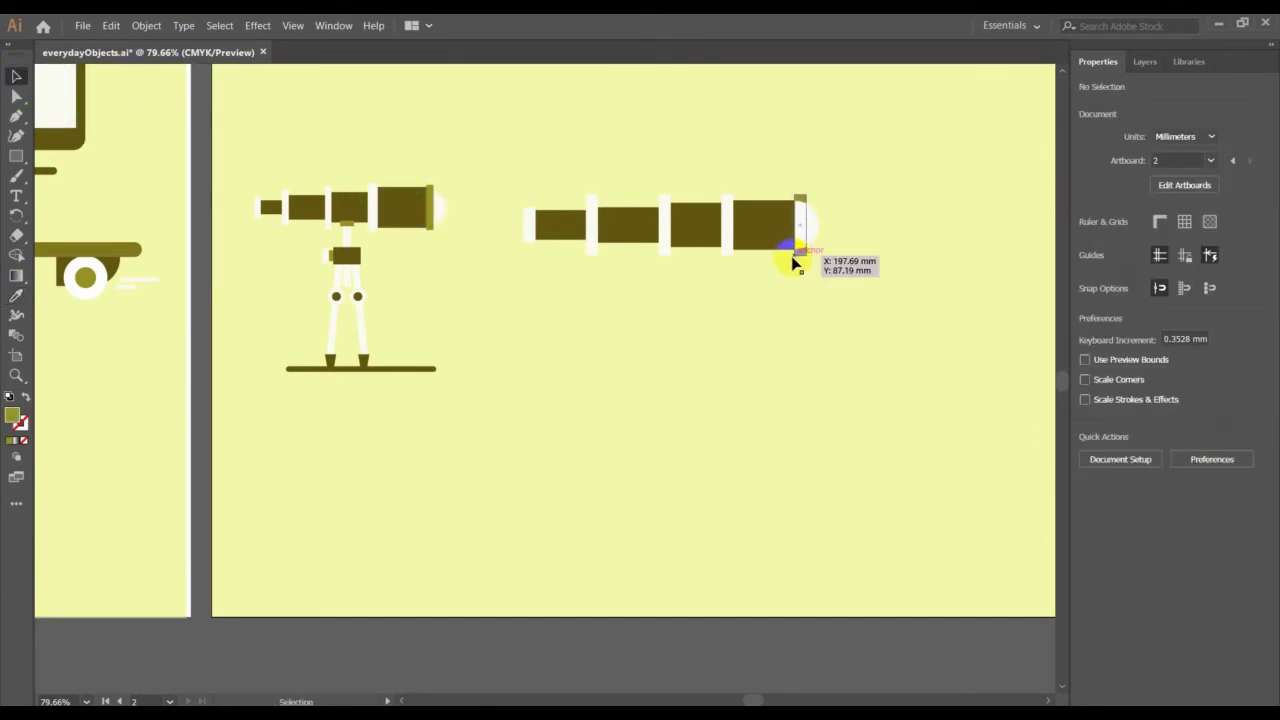
- Bring the olive end band in front of the off-white half circle
{"action": "right_click", "coordinate": [800, 258]}
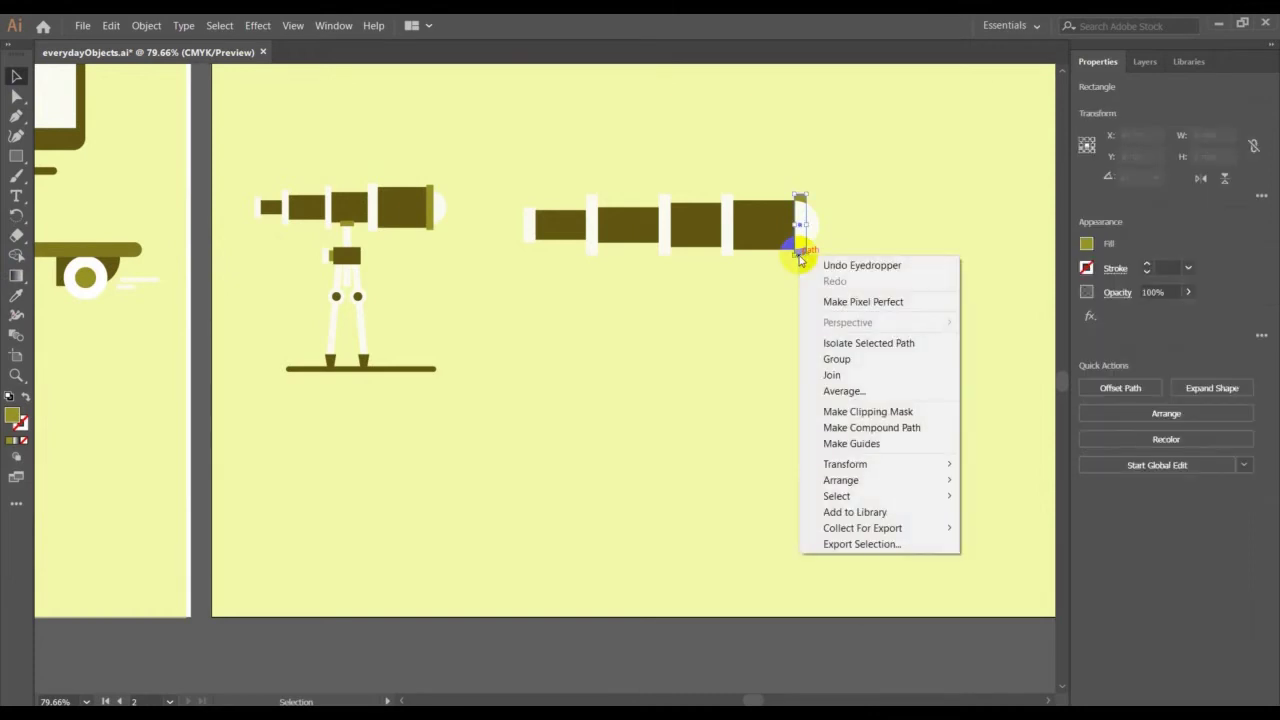
{"action": "mouse_move", "coordinate": [938, 484]}
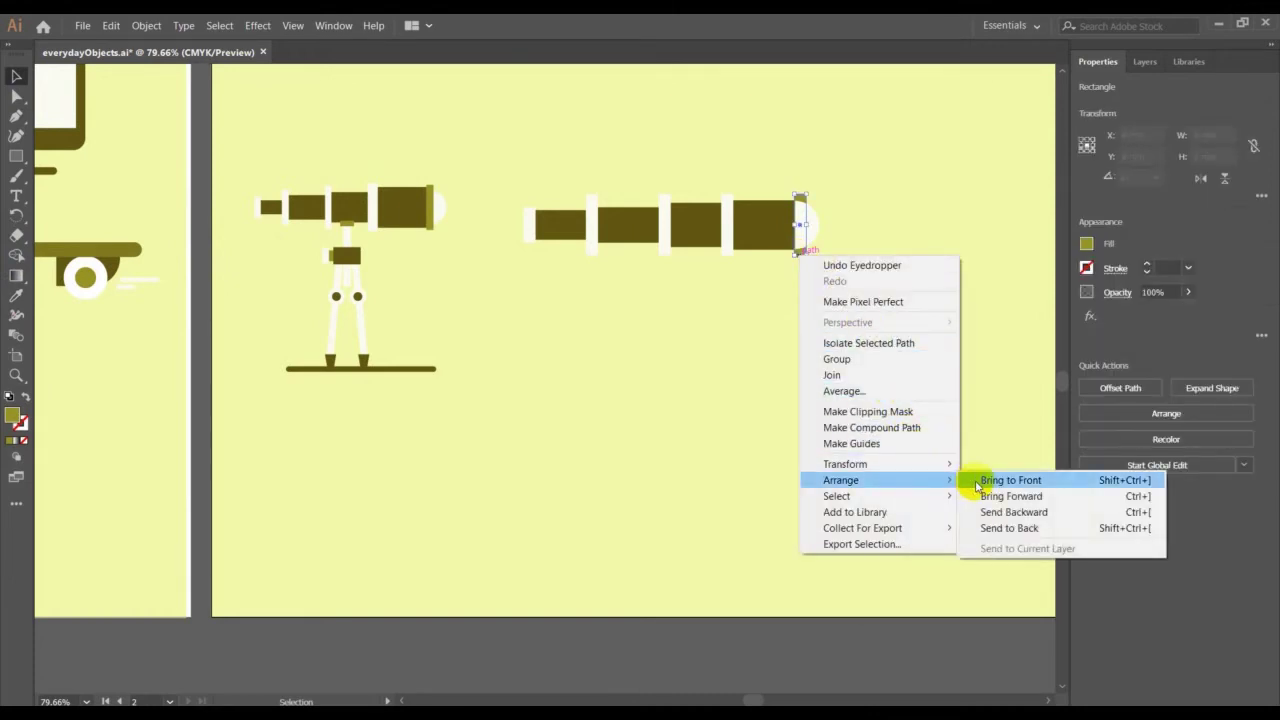
{"action": "left_click", "coordinate": [977, 481]}
{"action": "left_click", "coordinate": [929, 428]}
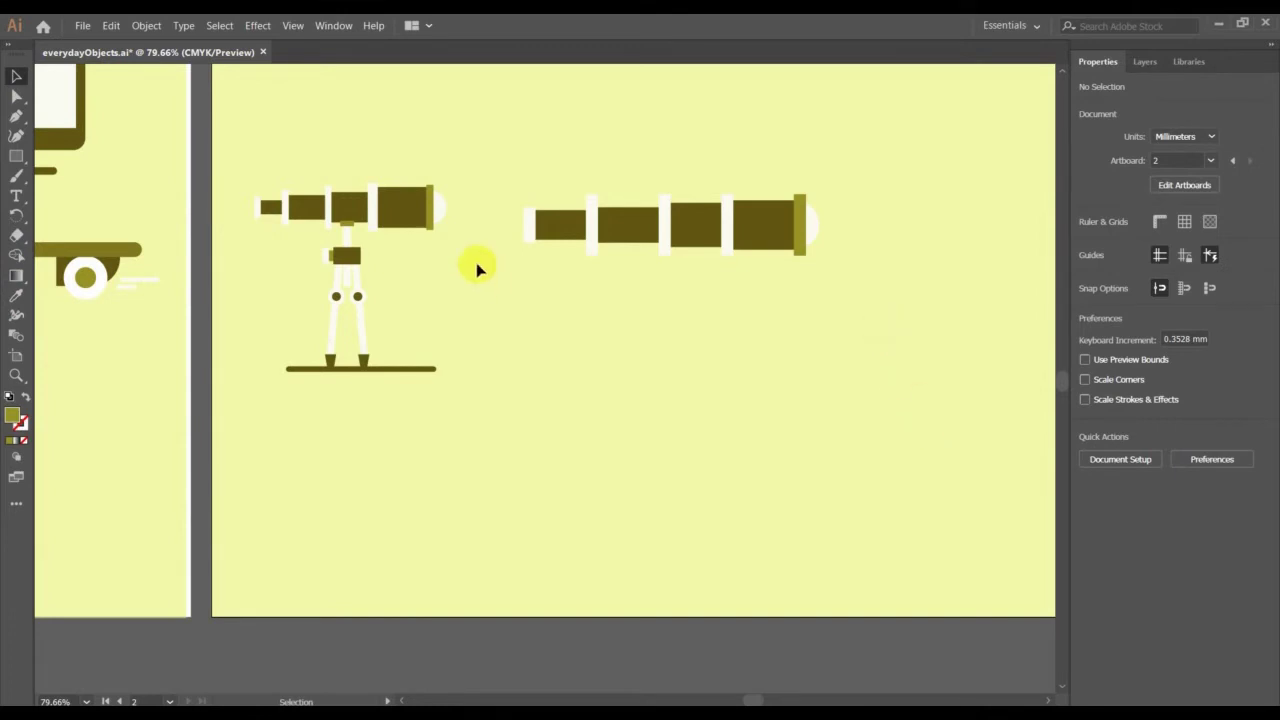
- Duplicate the leftmost off-white band, move the copy to the lower edge of the second tube section and rotate it 90° to lie horizontally
{"action": "left_click", "coordinate": [540, 232]}
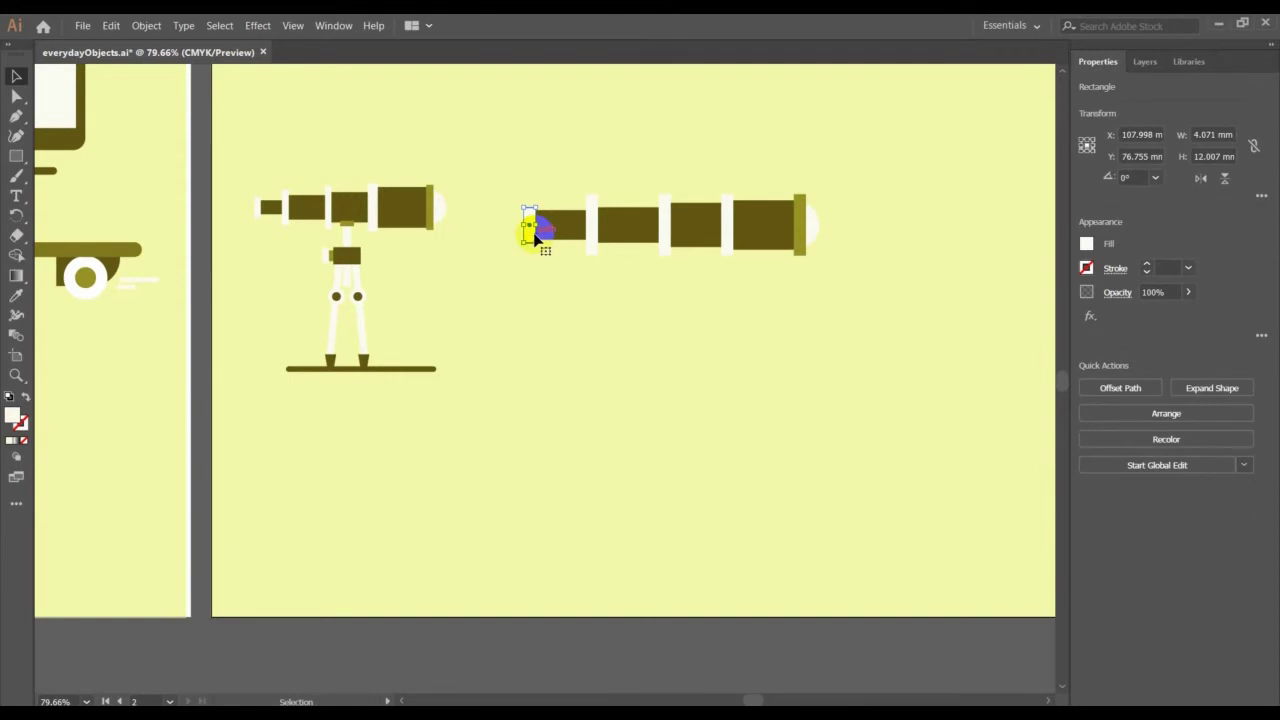
{"action": "left_click", "coordinate": [536, 238]}
{"action": "key", "text": "shift+Down"}
{"action": "key", "text": "shift+Down"}
{"action": "key", "text": "shift+Right"}
{"action": "key", "text": "shift+Right"}
{"action": "key", "text": "shift+Right"}
{"action": "key", "text": "shift+Right"}
{"action": "key", "text": "shift+Right"}
{"action": "key", "text": "shift+Right"}
{"action": "key", "text": "shift+Right"}
{"action": "key", "text": "shift+Right"}
{"action": "key", "text": "shift+Right"}
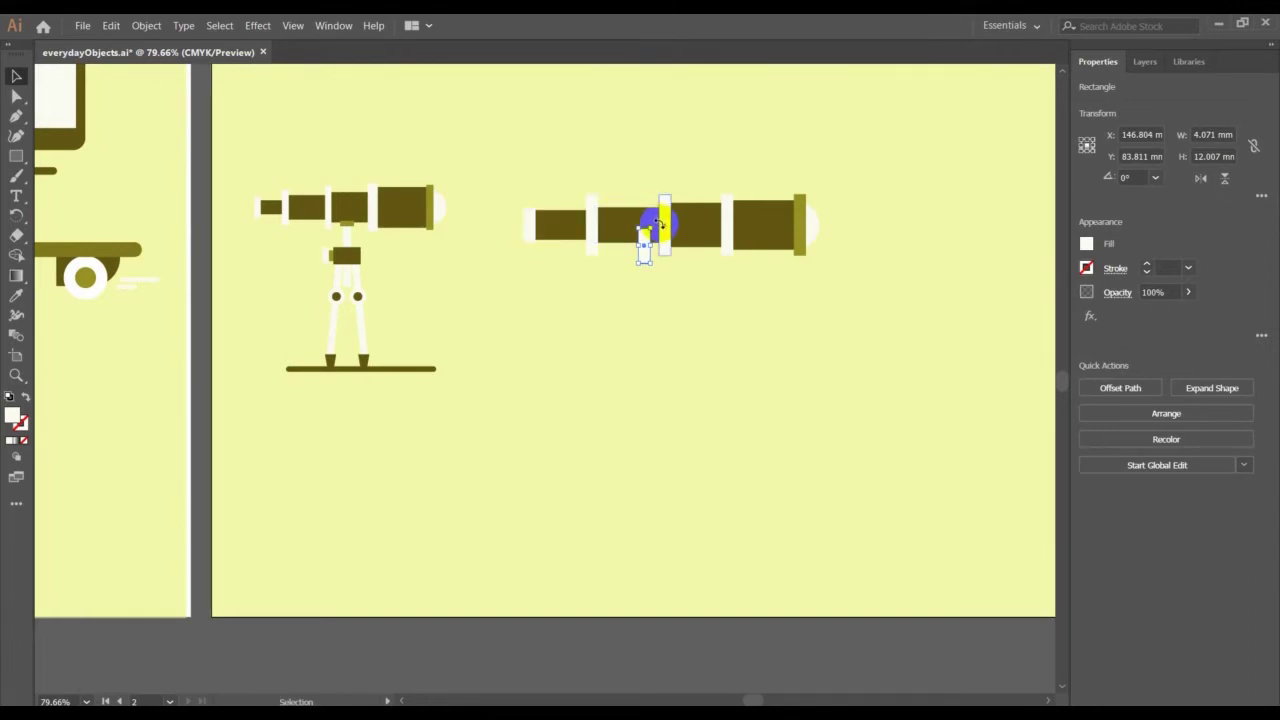
{"action": "left_click_drag", "start_coordinate": [660, 222], "coordinate": [607, 235]}
{"action": "left_click", "coordinate": [651, 254]}
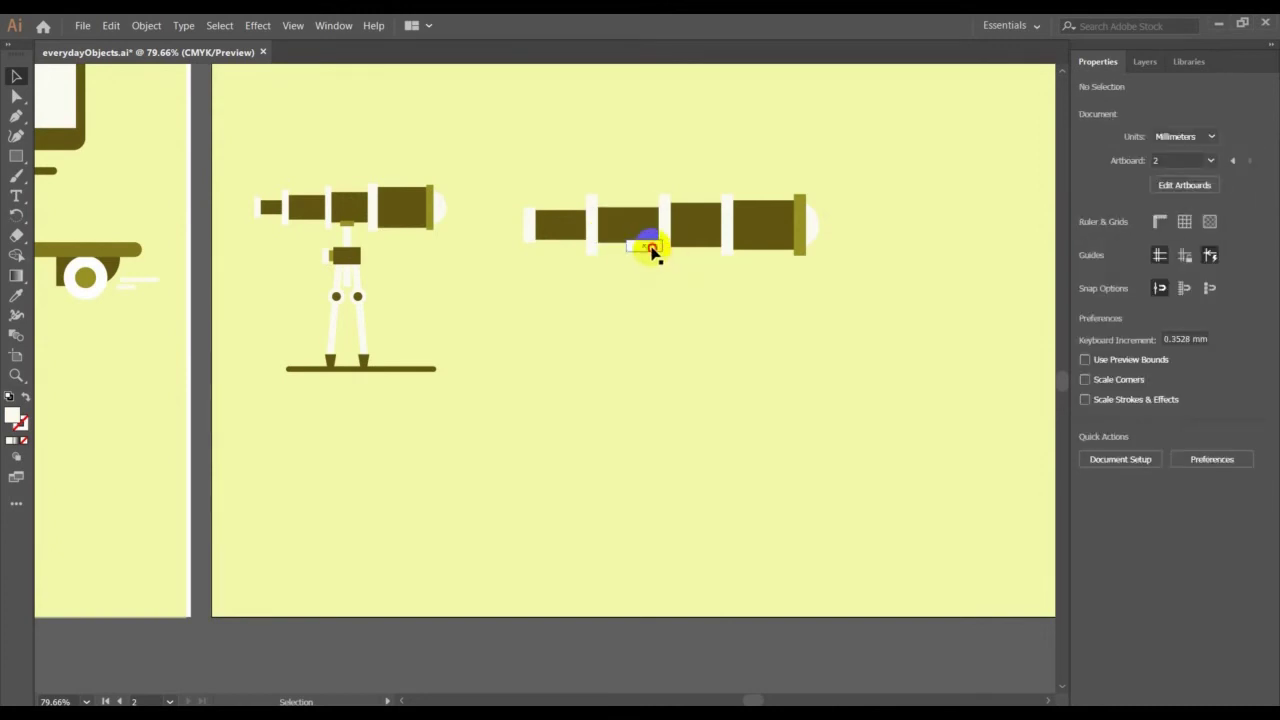
- Recolour the horizontal copy with the olive sampled from the new telescope's end band
{"action": "left_click", "coordinate": [650, 247]}
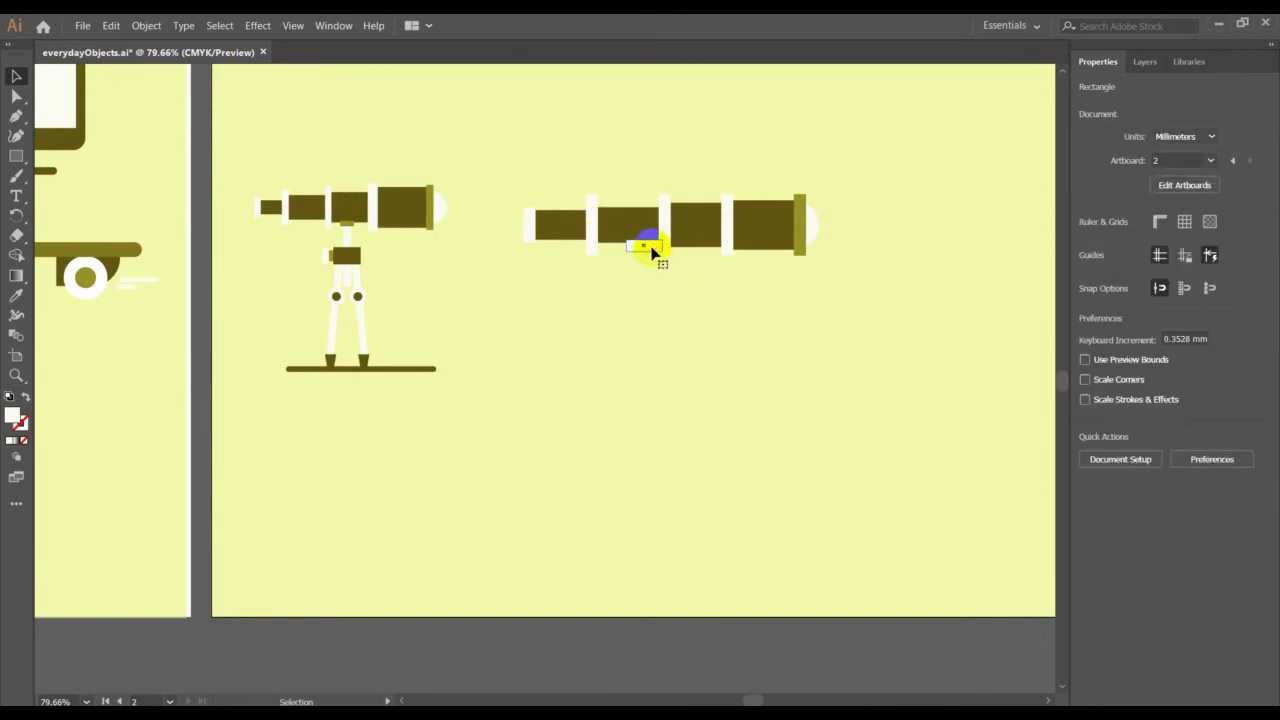
{"action": "left_click", "coordinate": [16, 296]}
{"action": "left_click", "coordinate": [800, 235]}
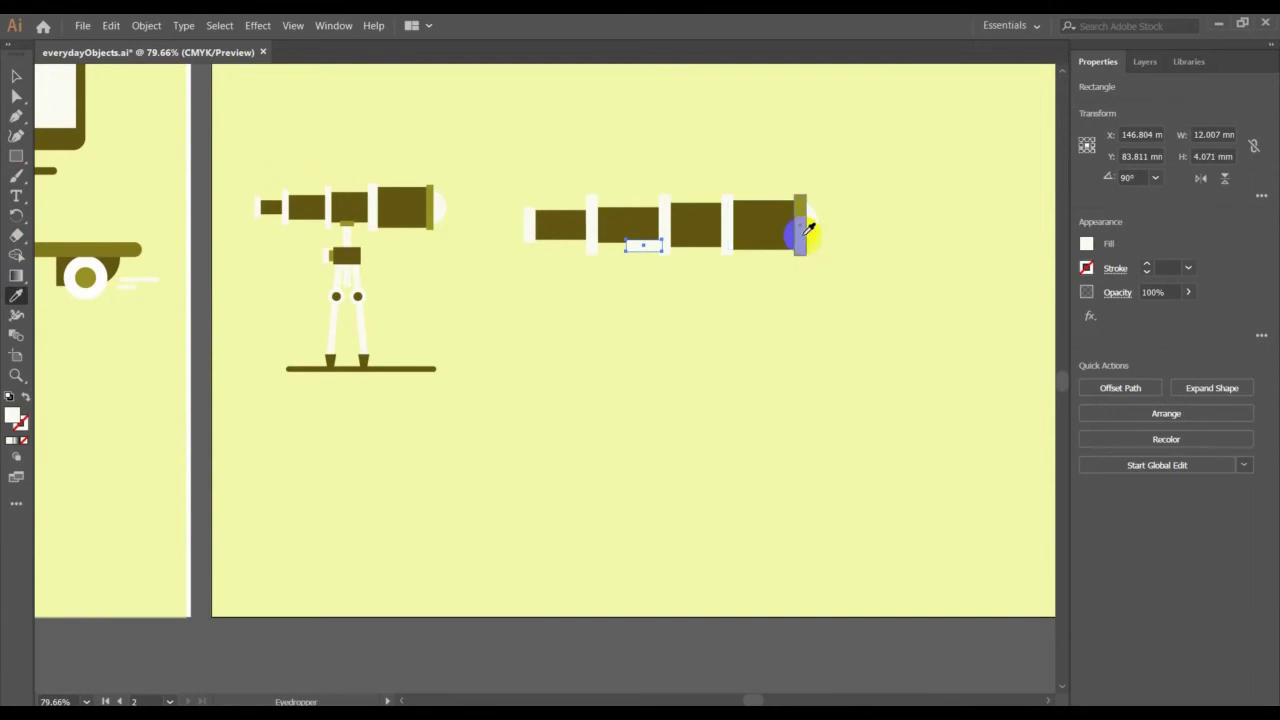
{"action": "left_click", "coordinate": [17, 77]}
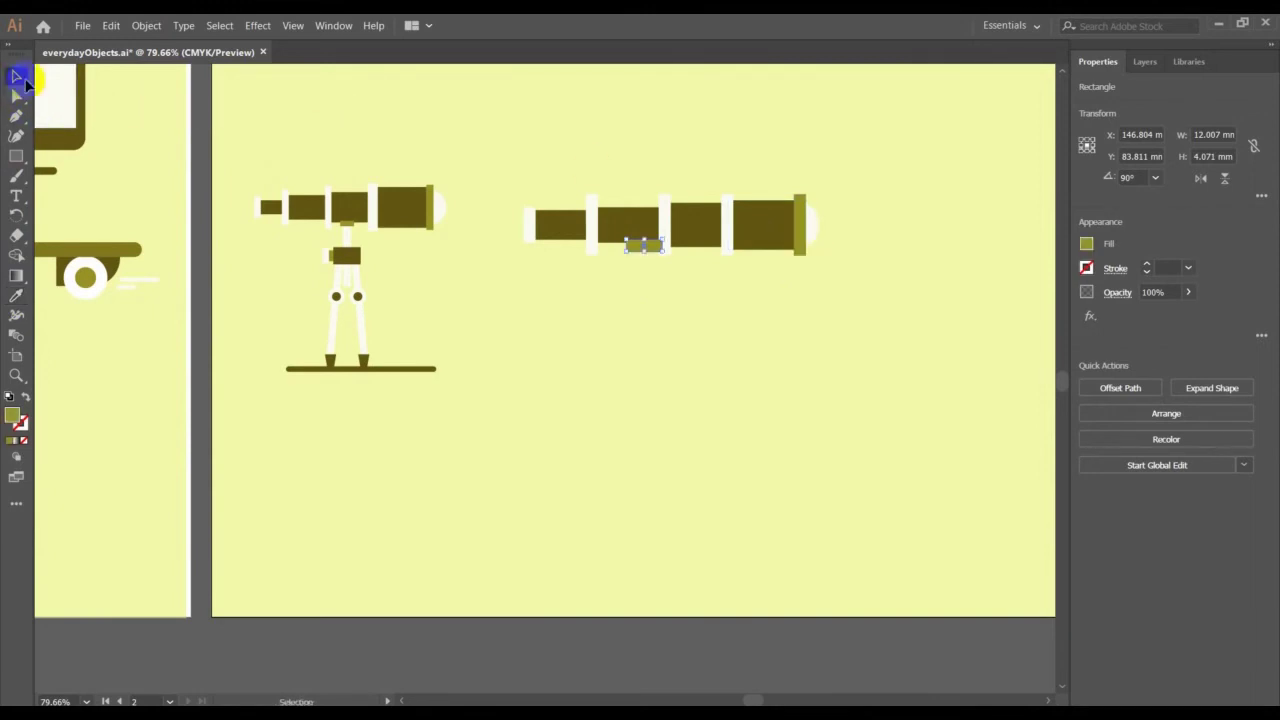
{"action": "left_click", "coordinate": [683, 407]}
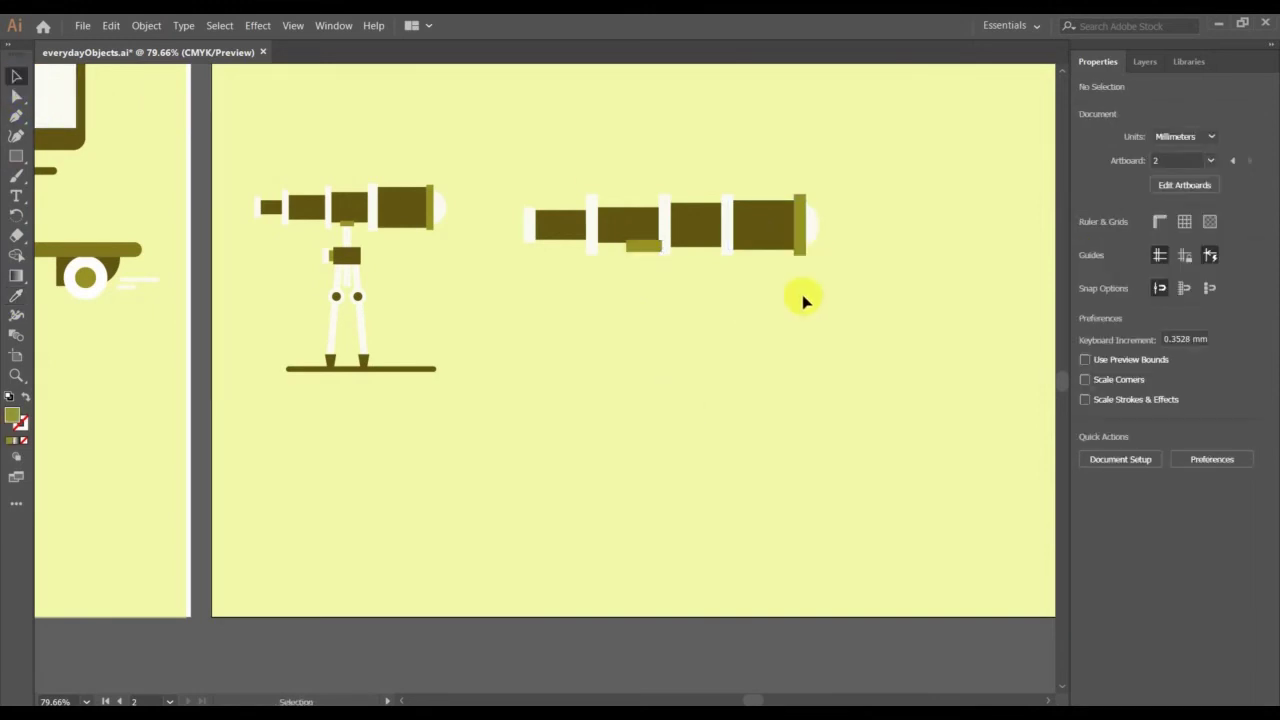
- Nudge the off-white half circle to the right so more of it protrudes beyond the olive end band
{"action": "left_click", "coordinate": [819, 228]}
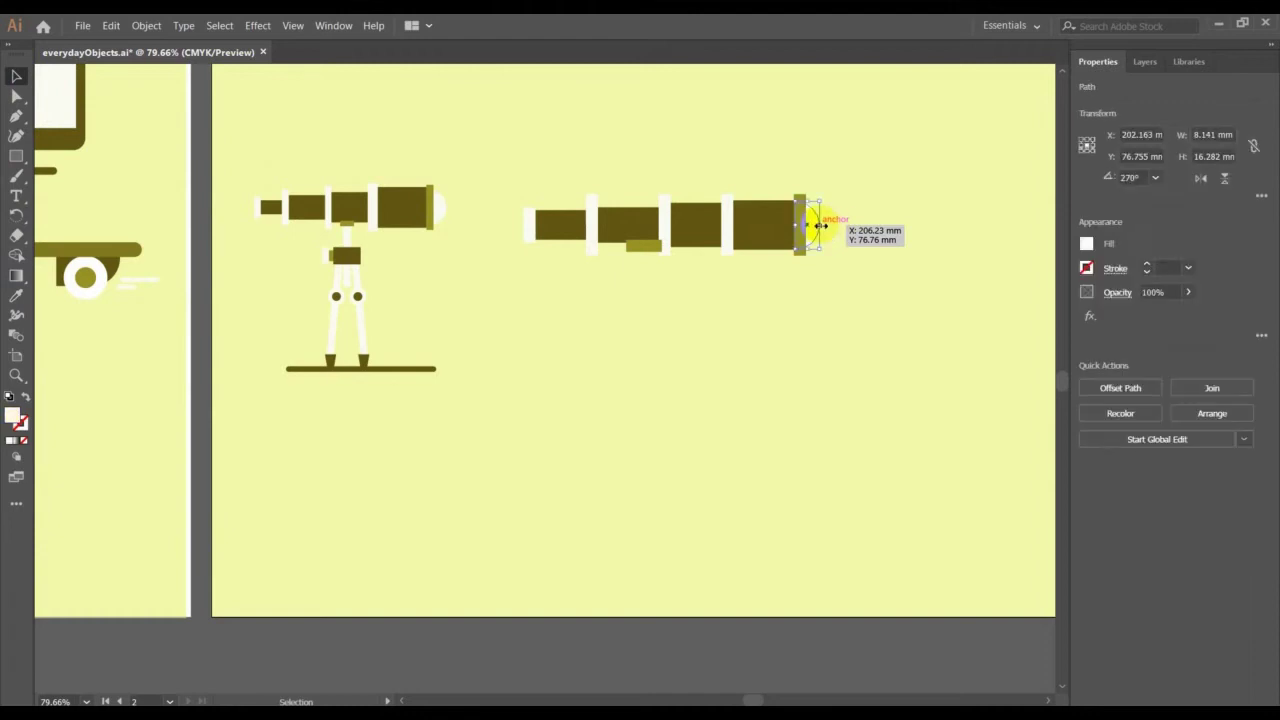
{"action": "key", "text": "Right"}
{"action": "key", "text": "Right"}
{"action": "key", "text": "Right"}
{"action": "key", "text": "Right"}
{"action": "key", "text": "Right"}
{"action": "key", "text": "Right"}
{"action": "key", "text": "Right"}
{"action": "left_click", "coordinate": [818, 298]}
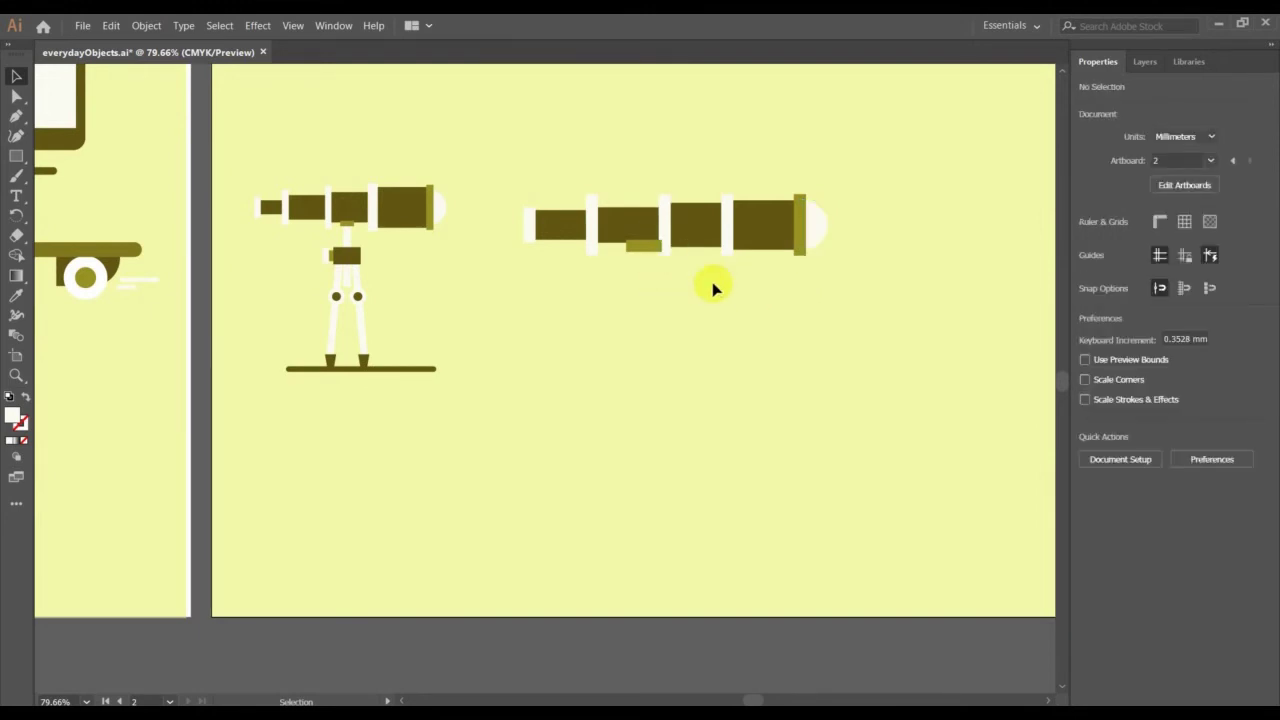
- Bring the off-white band between the second and third tube sections to the front, over the olive block
{"action": "left_click", "coordinate": [676, 250]}
{"action": "left_click", "coordinate": [664, 222]}
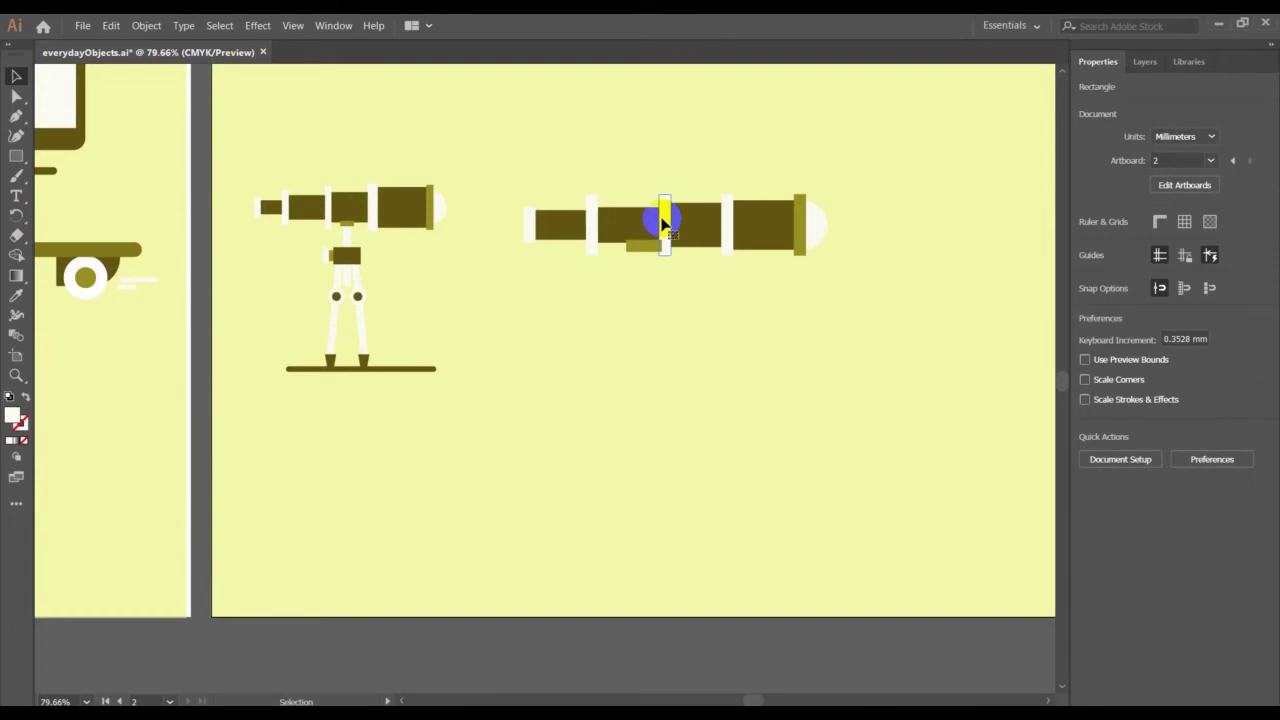
{"action": "right_click", "coordinate": [663, 222]}
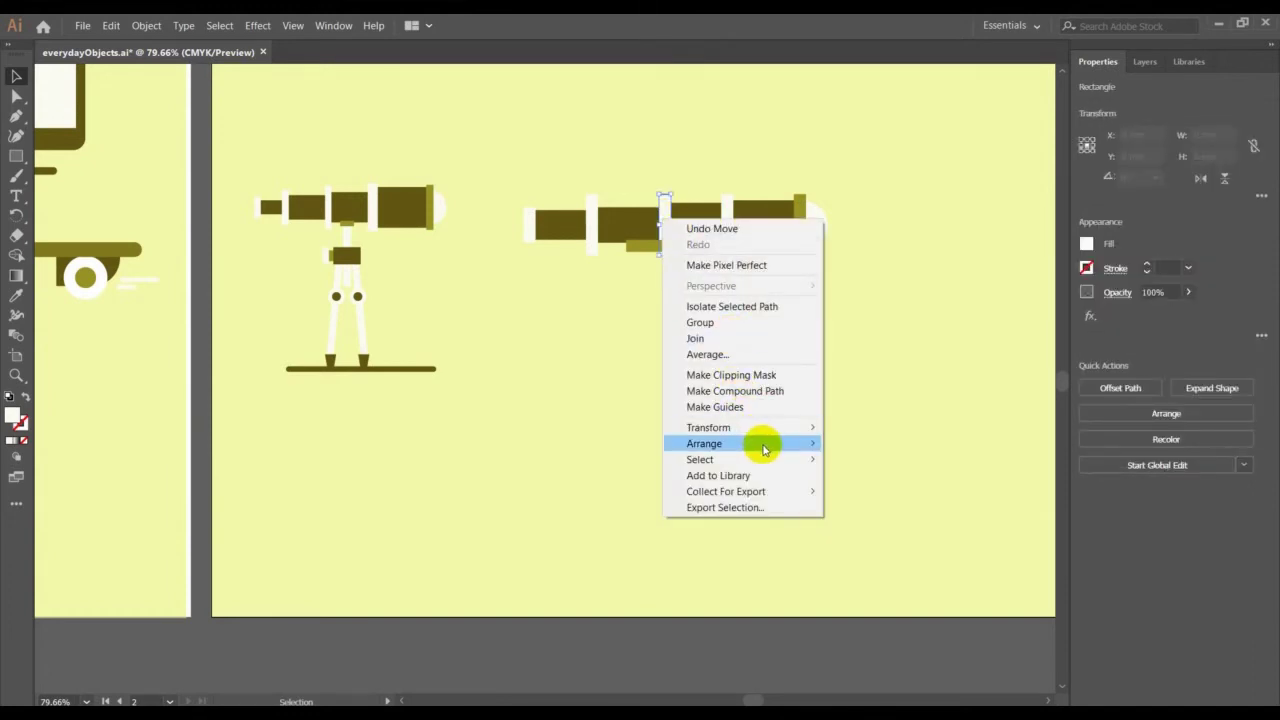
{"action": "mouse_move", "coordinate": [763, 449]}
{"action": "left_click", "coordinate": [846, 444]}
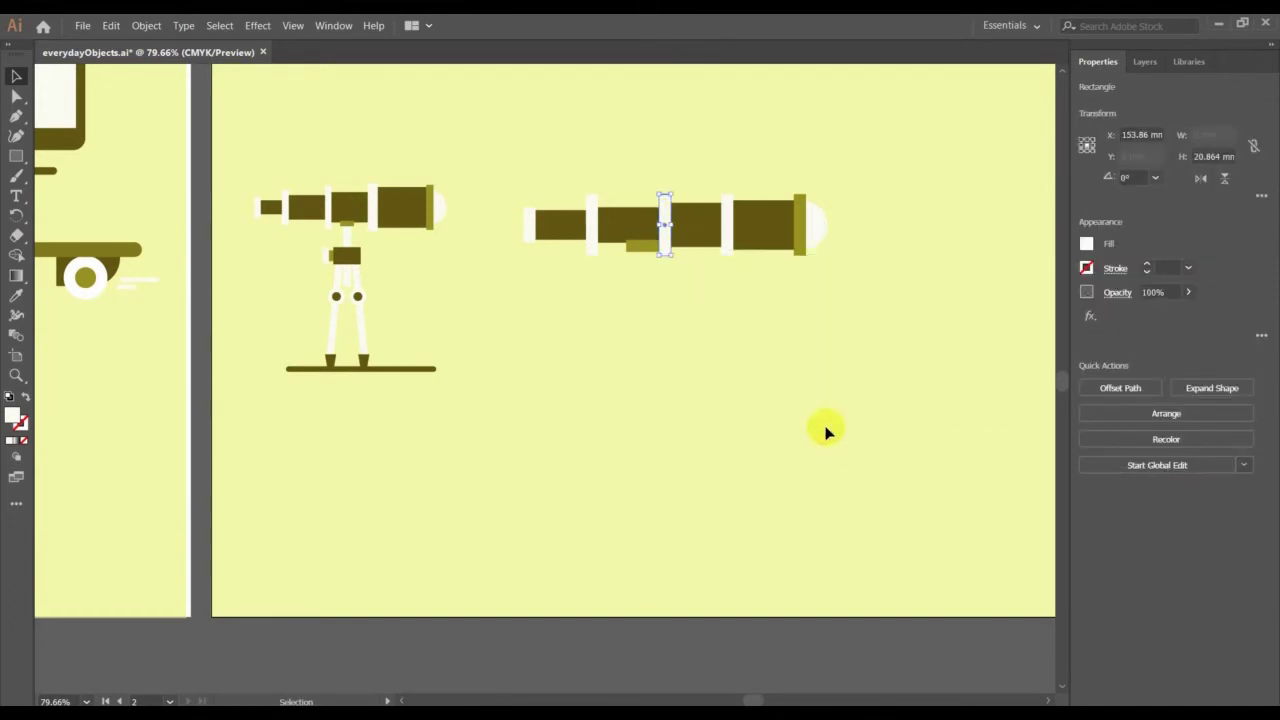
{"action": "left_click", "coordinate": [771, 367]}
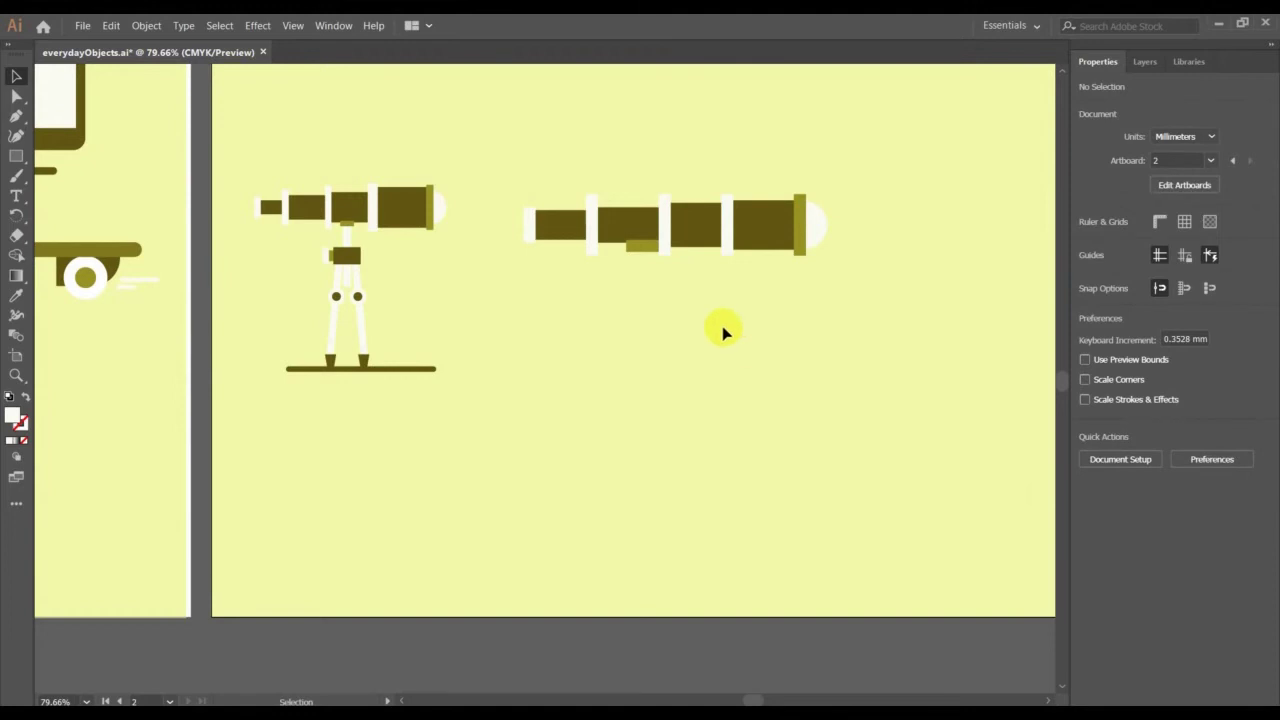
- Move the olive block to the underside of the third tube section and resize it to about 10.8 mm wide and 5 mm tall
{"action": "left_click", "coordinate": [636, 246]}
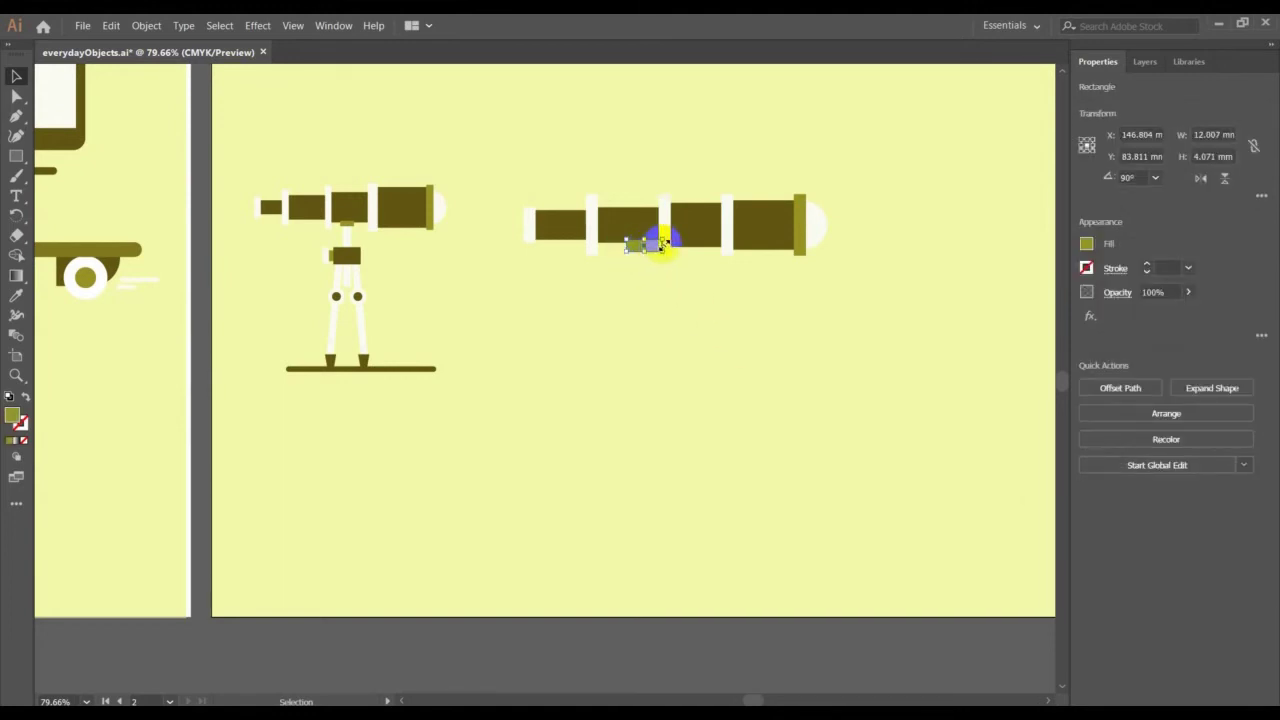
{"action": "left_click_drag", "start_coordinate": [646, 243], "coordinate": [710, 264]}
{"action": "left_click", "coordinate": [706, 292]}
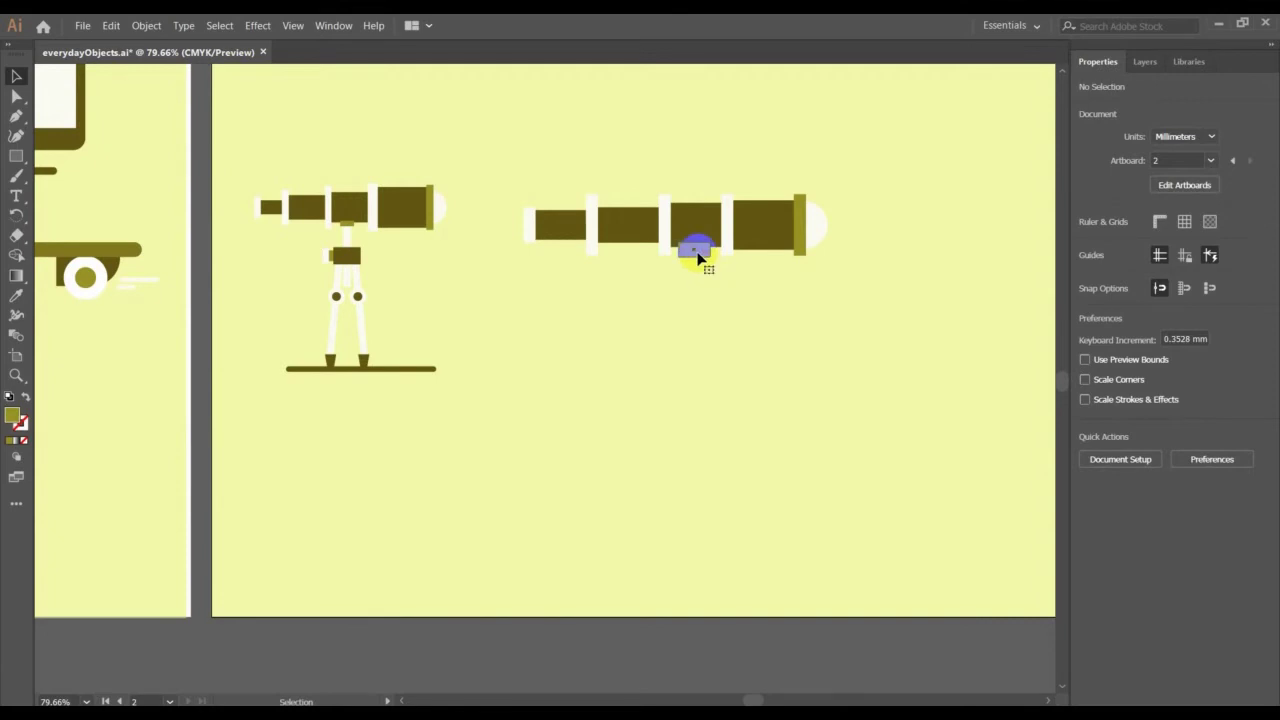
{"action": "left_click", "coordinate": [699, 258]}
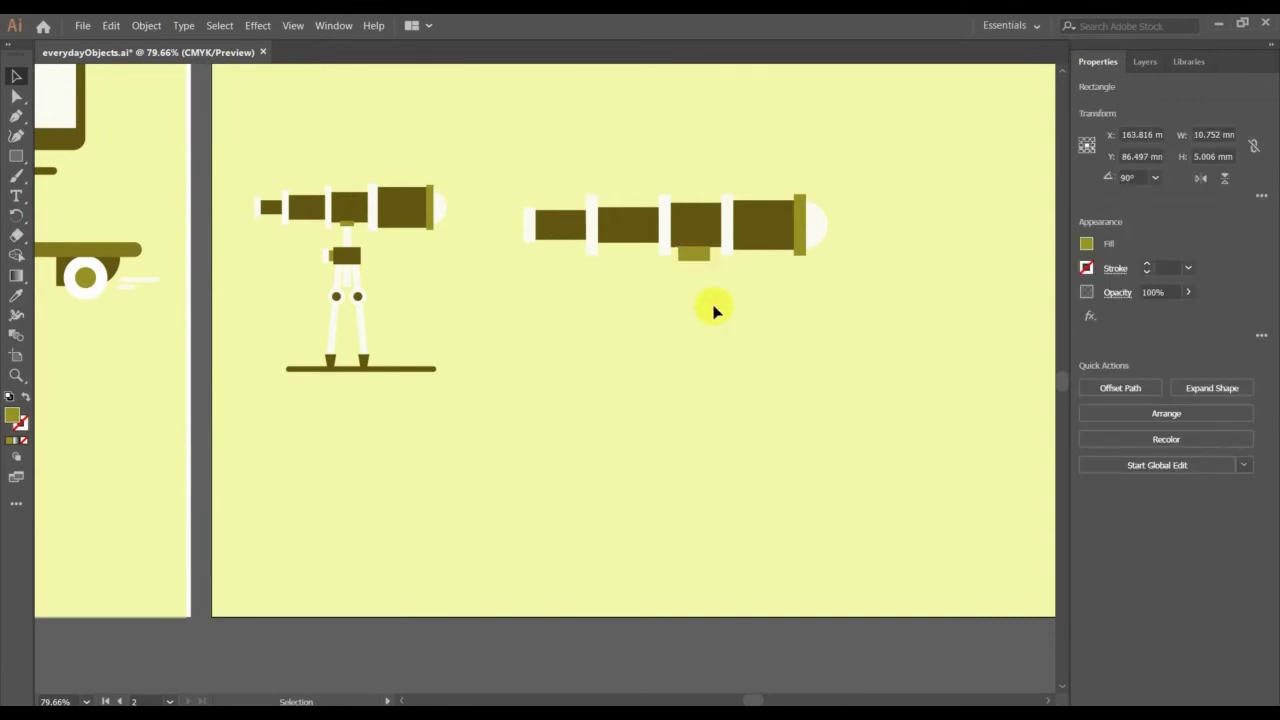
{"action": "left_click", "coordinate": [450, 284]}
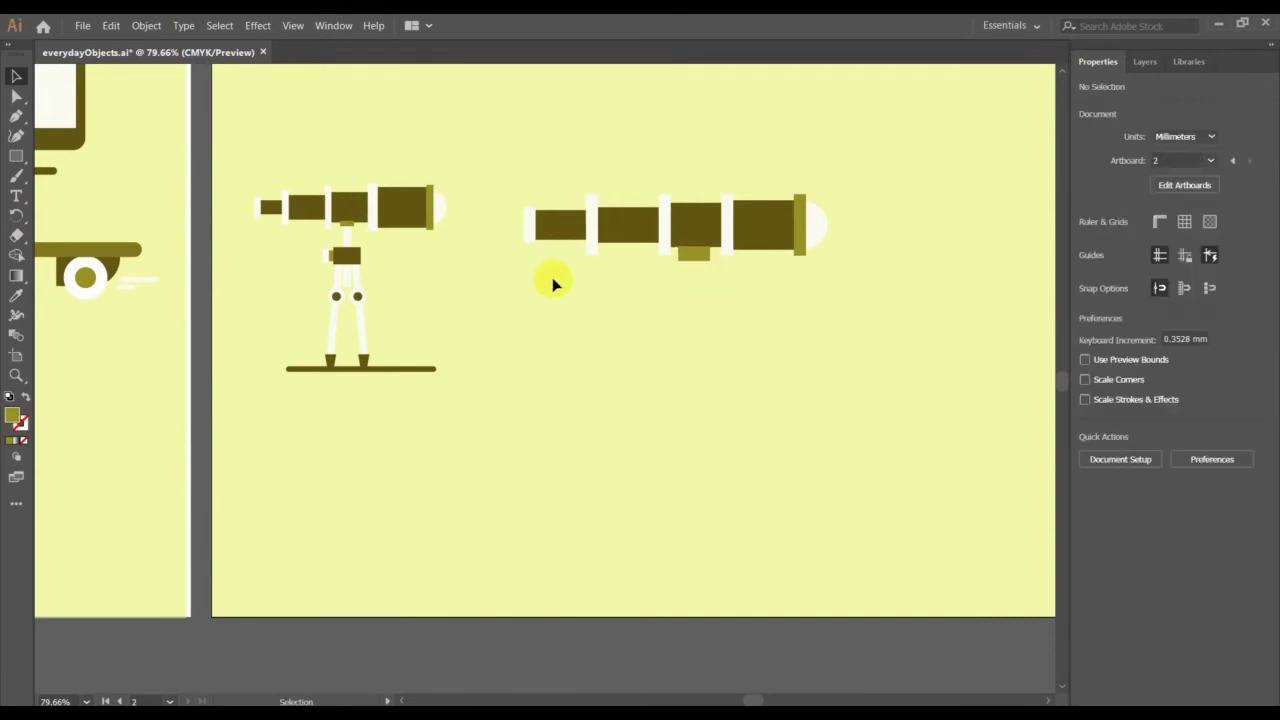
- Duplicate the olive block as a vertical post about 4.9 mm wide and 30.7 mm tall, and recolour it with the bands' off-white
{"action": "left_click", "coordinate": [695, 258]}
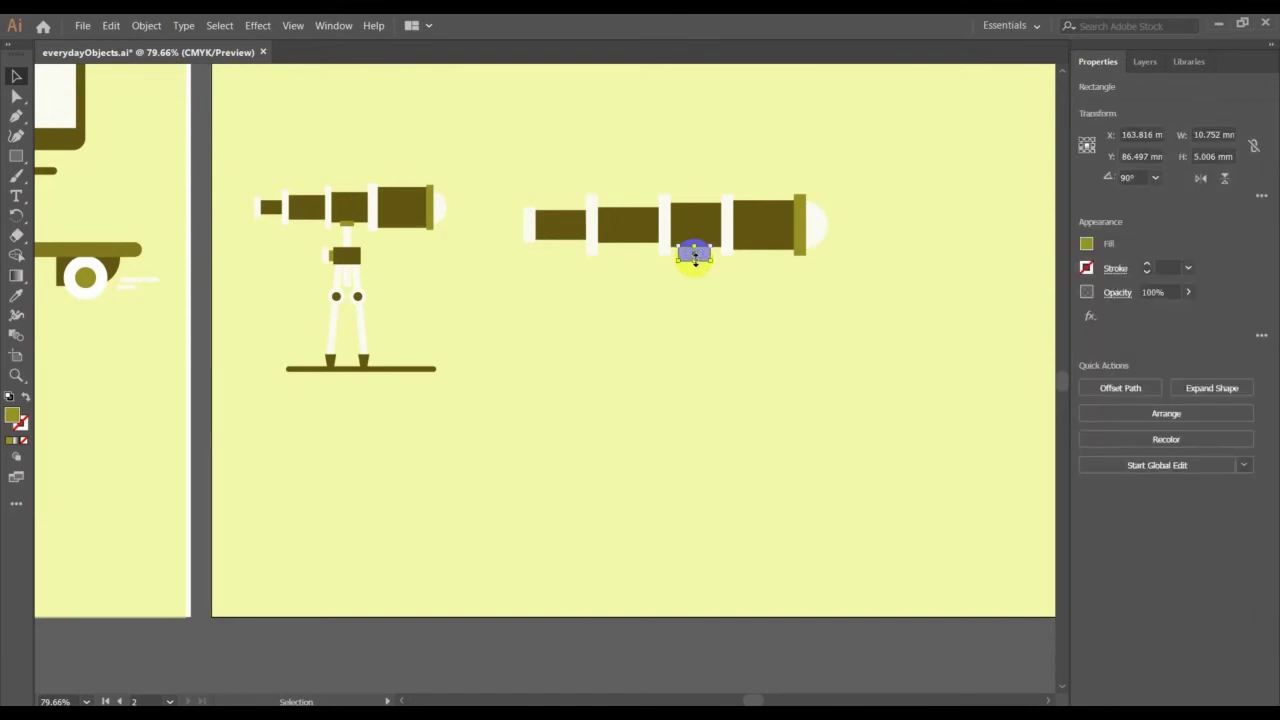
{"action": "left_click_drag", "start_coordinate": [695, 258], "coordinate": [694, 337]}
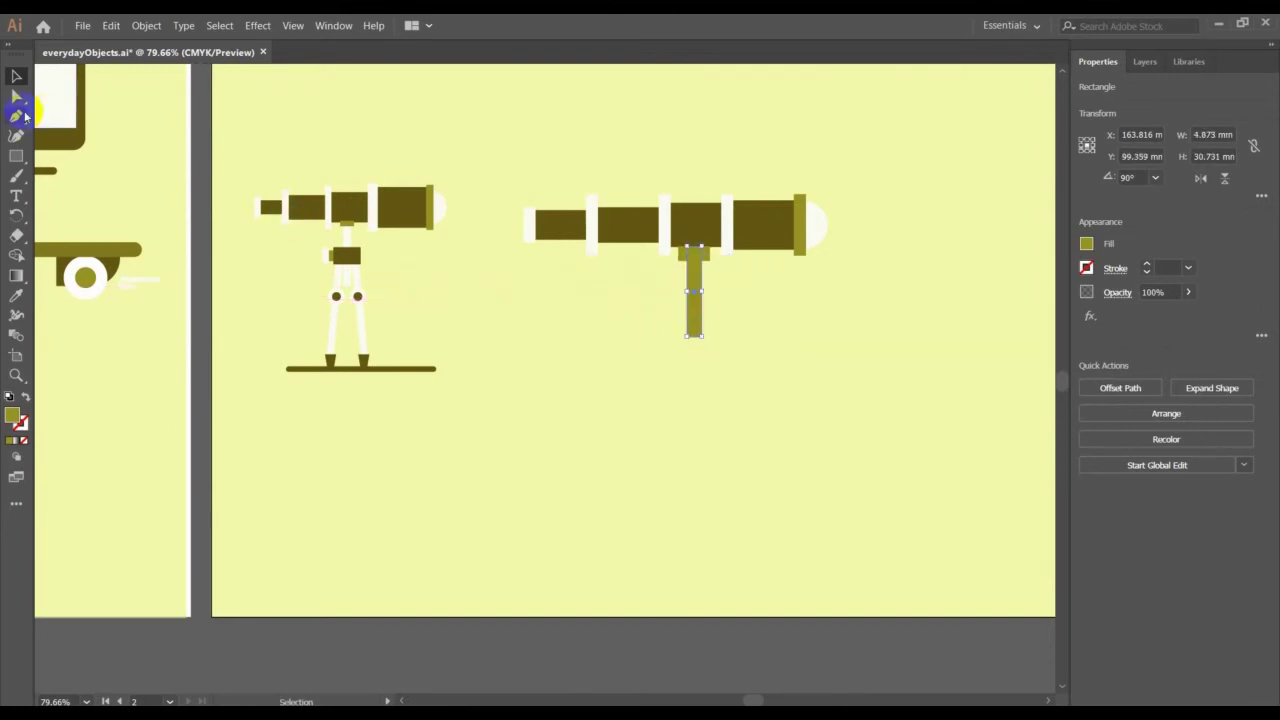
{"action": "left_click", "coordinate": [16, 295]}
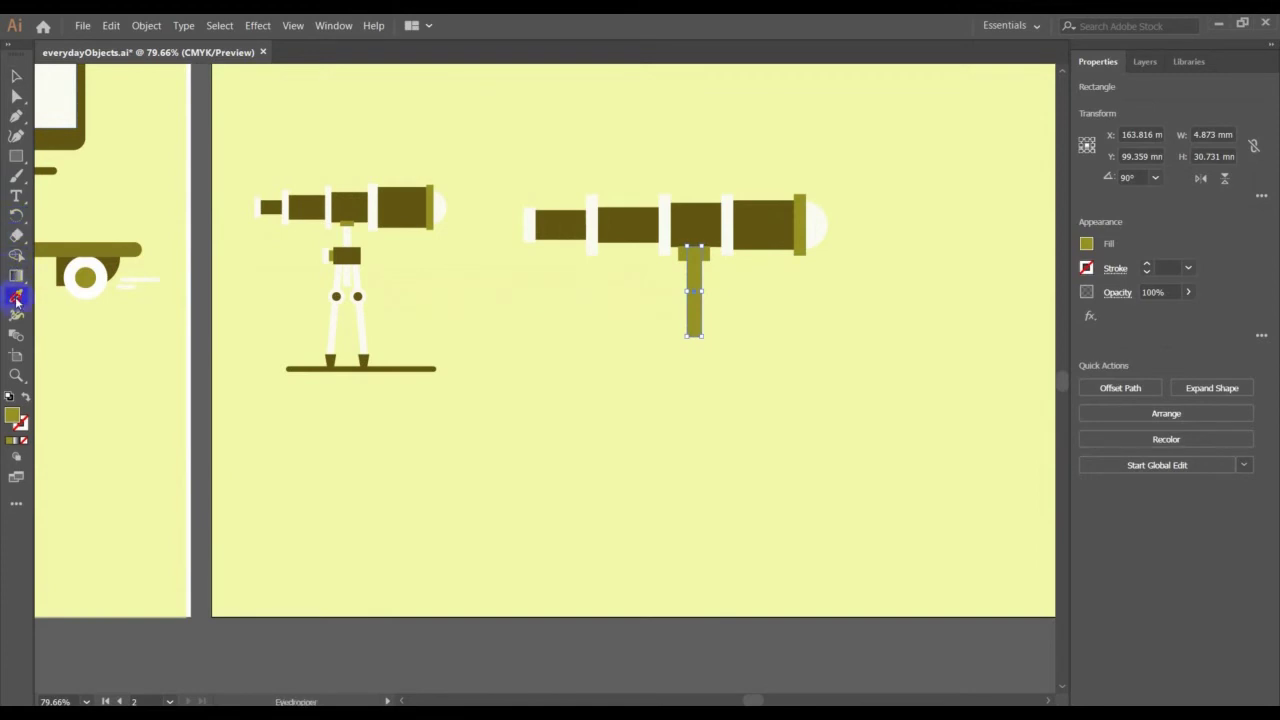
{"action": "left_click", "coordinate": [724, 245]}
{"action": "left_click", "coordinate": [18, 76]}
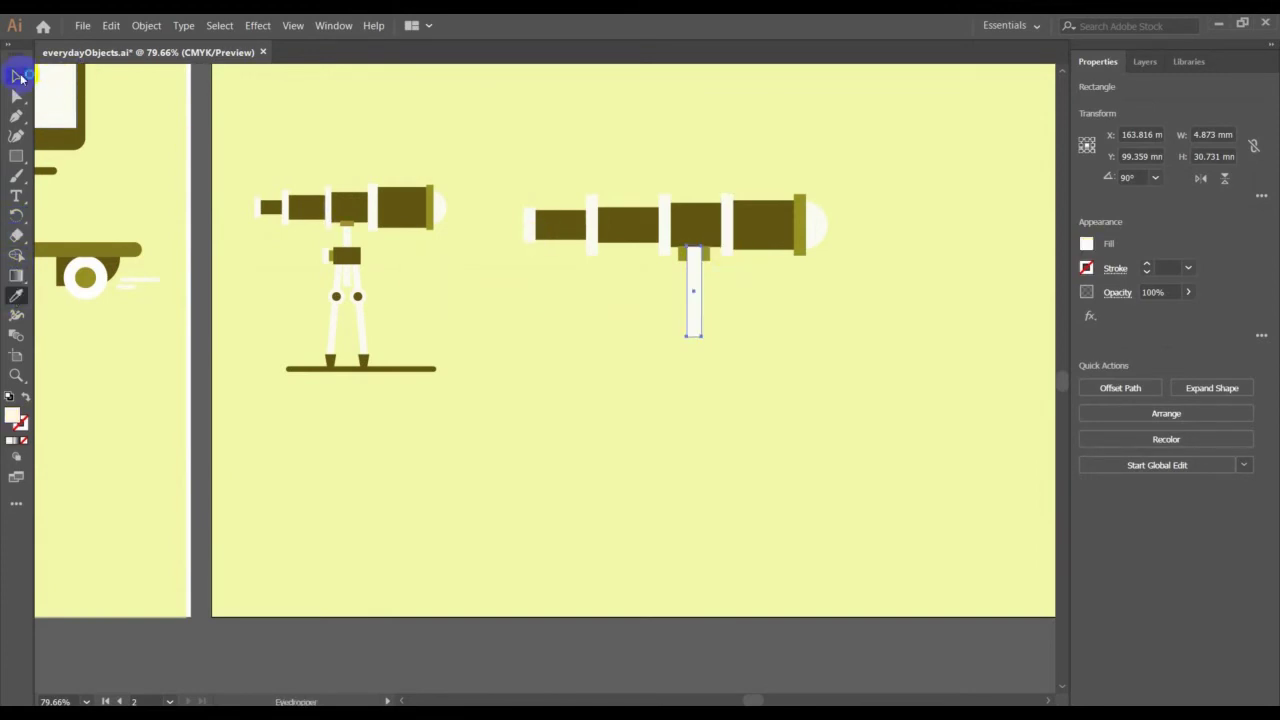
- Bring the olive block in front of the off-white post
{"action": "left_click", "coordinate": [706, 255]}
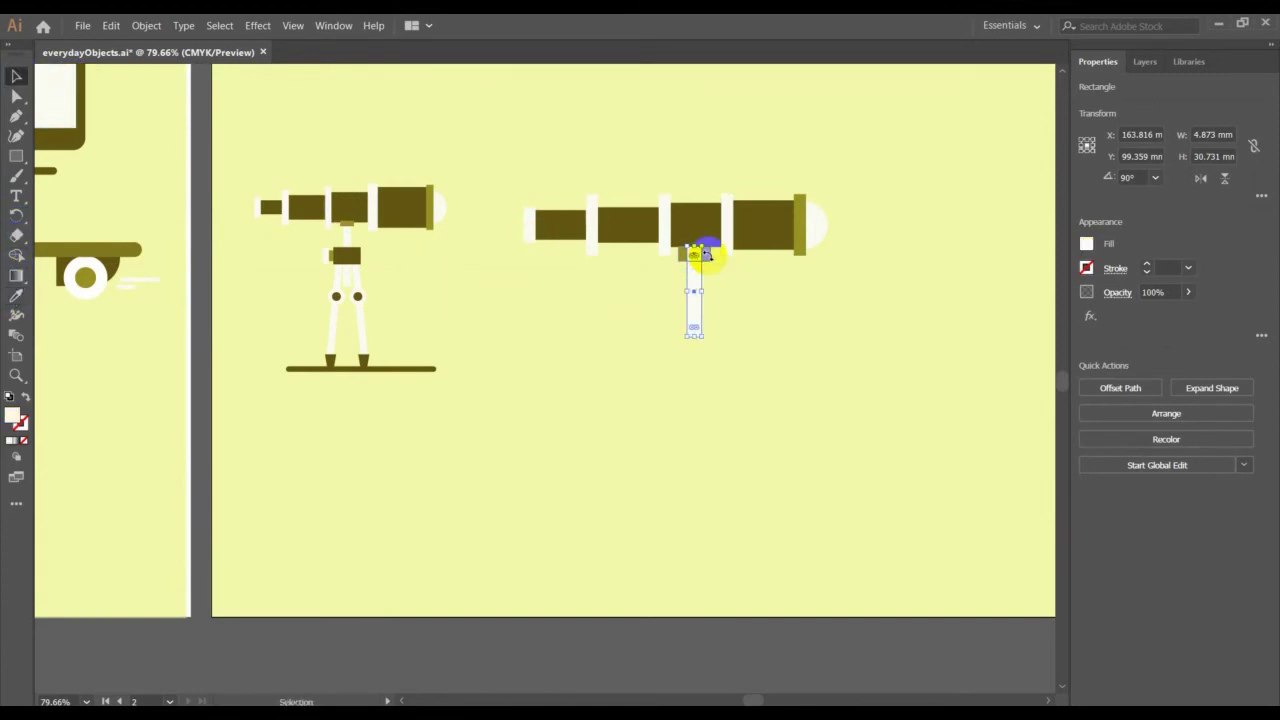
{"action": "left_click", "coordinate": [708, 258]}
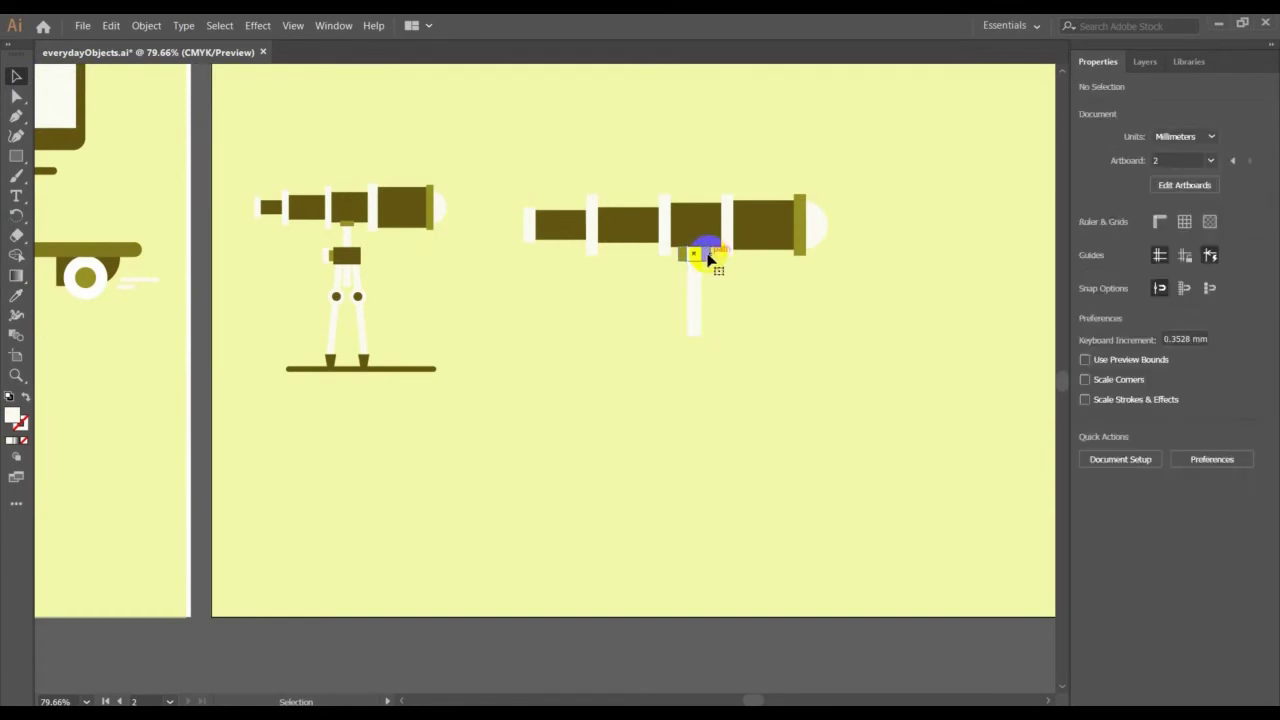
{"action": "right_click", "coordinate": [708, 258]}
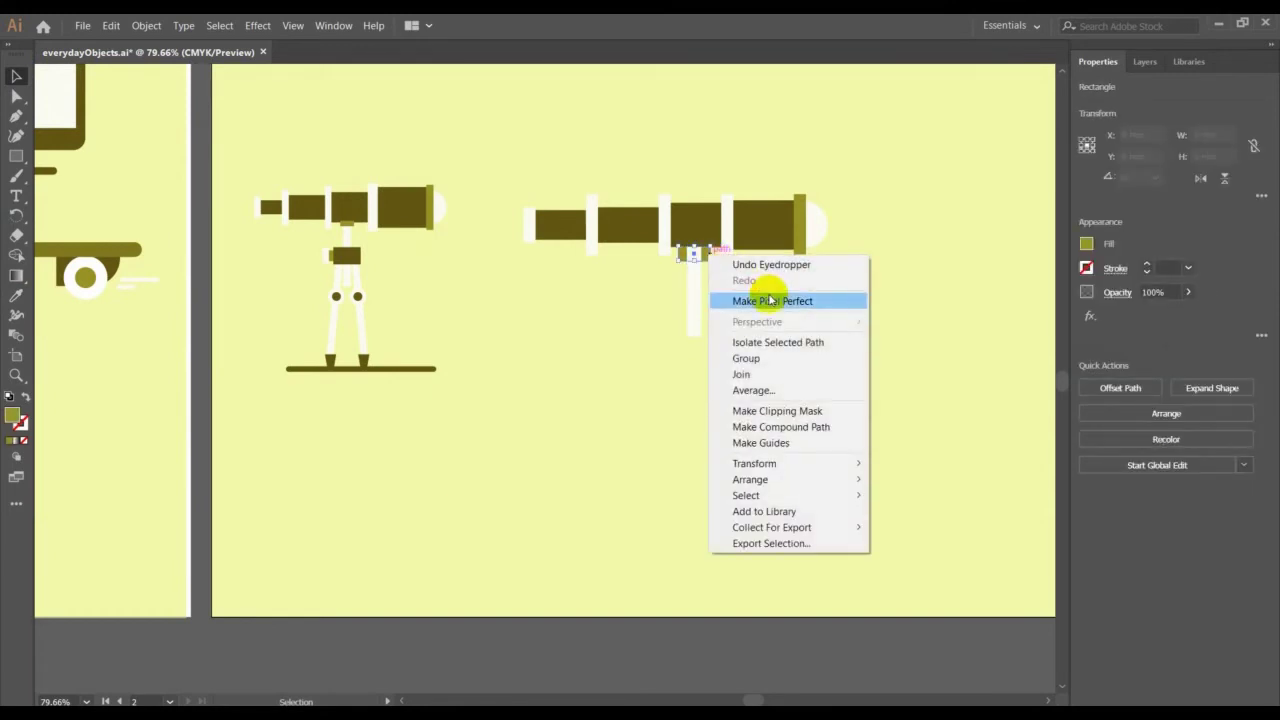
{"action": "left_click", "coordinate": [893, 480]}
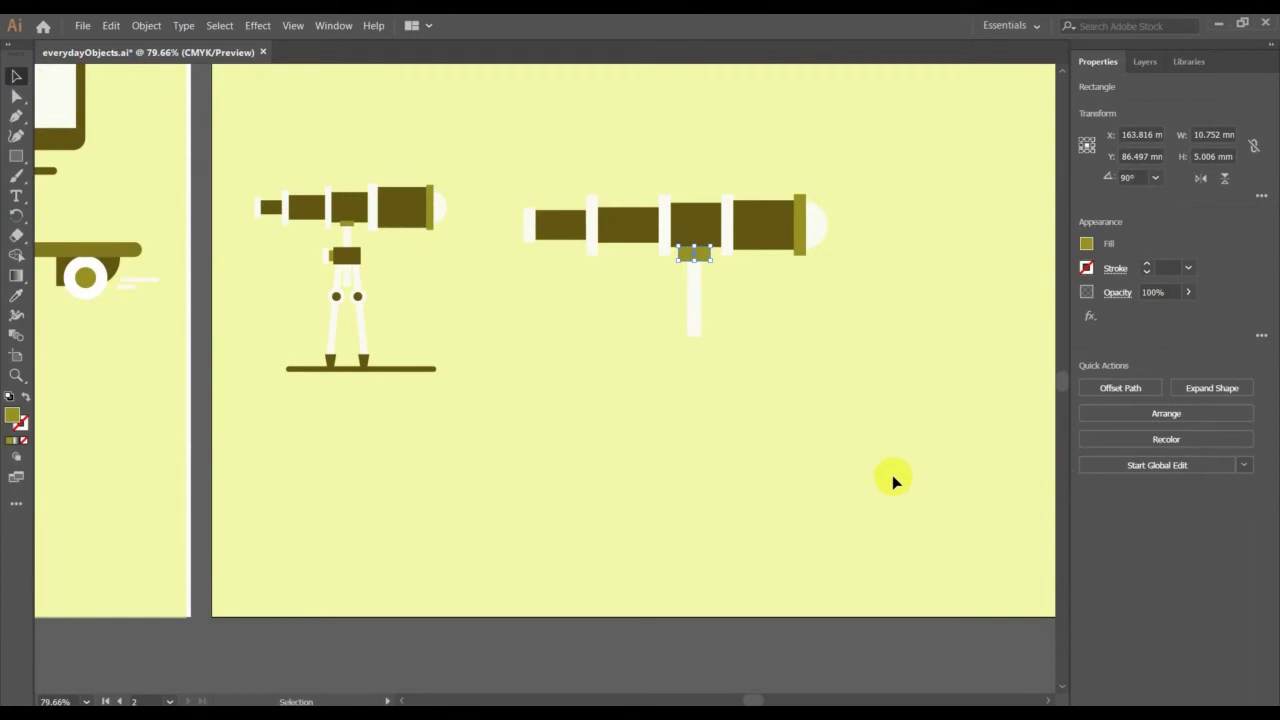
{"action": "left_click", "coordinate": [893, 478]}
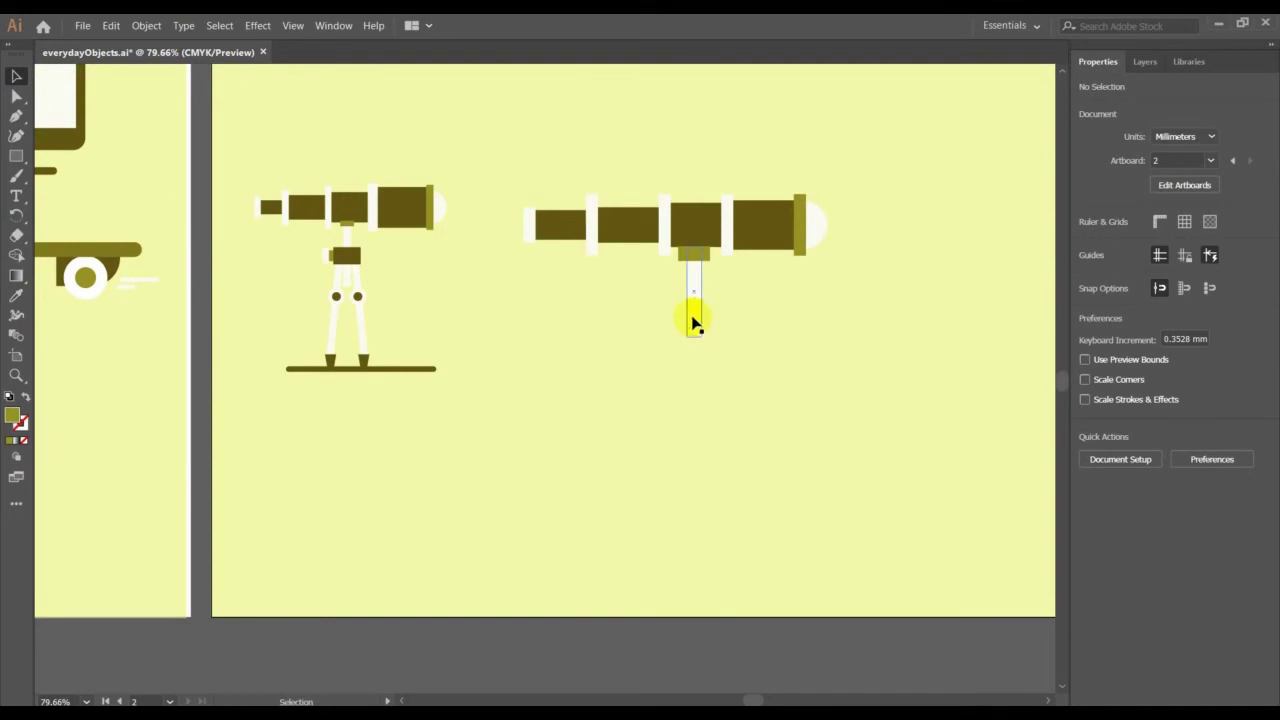
- Duplicate the olive block straight down to the lower end of the off-white post
{"action": "left_click", "coordinate": [709, 264]}
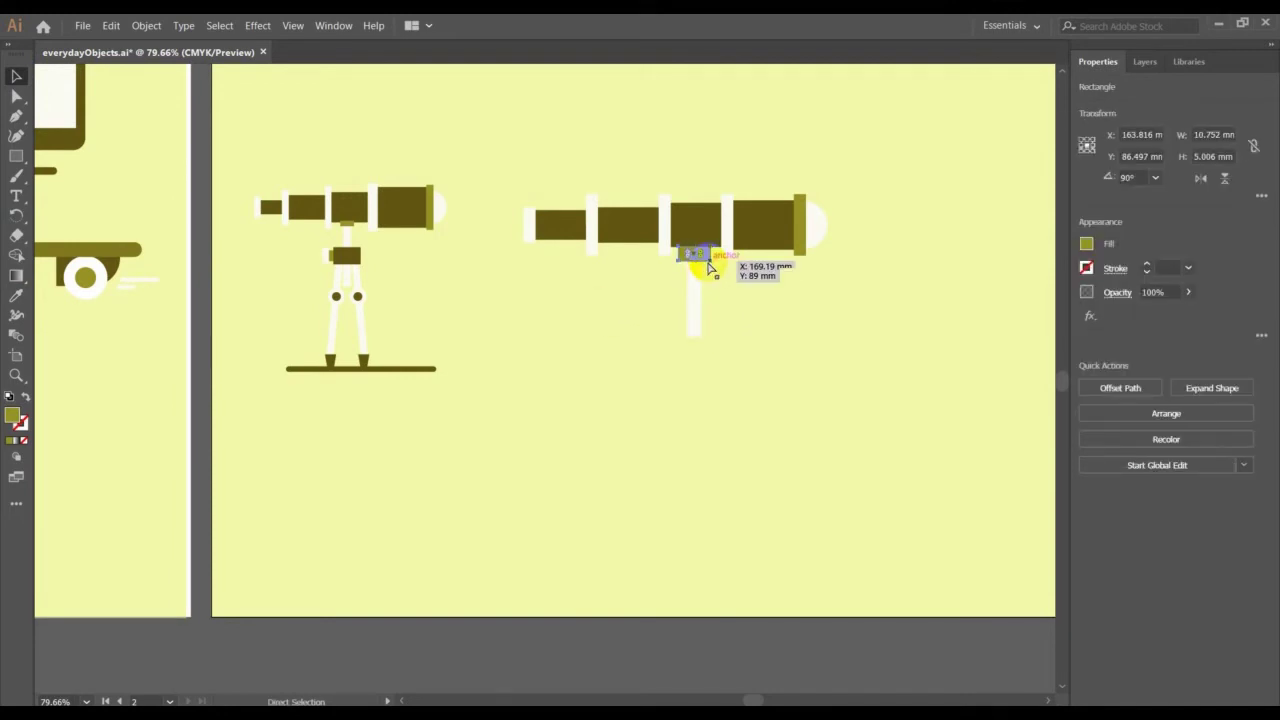
{"action": "key", "text": "shift+Down"}
{"action": "key", "text": "shift+Down"}
{"action": "key", "text": "shift+Down"}
{"action": "key", "text": "shift+Down"}
{"action": "key", "text": "shift+Down"}
{"action": "key", "text": "shift+Down"}
{"action": "key", "text": "shift+Down"}
{"action": "key", "text": "shift+Down"}
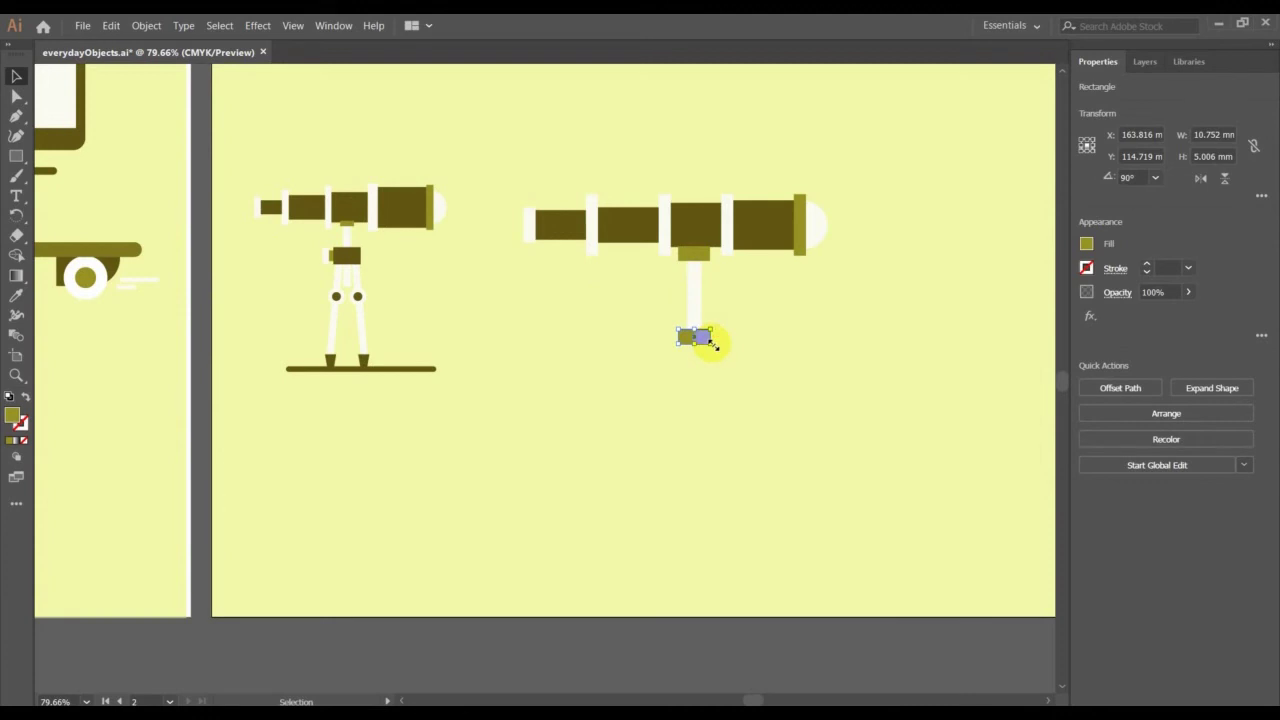
- Enlarge the duplicated block to about 13.5 mm wide and 7 mm tall, and recolour it with the tube sections' dark brown
{"action": "left_click_drag", "start_coordinate": [713, 343], "coordinate": [690, 347]}
{"action": "left_click", "coordinate": [16, 295]}
{"action": "left_click", "coordinate": [688, 225]}
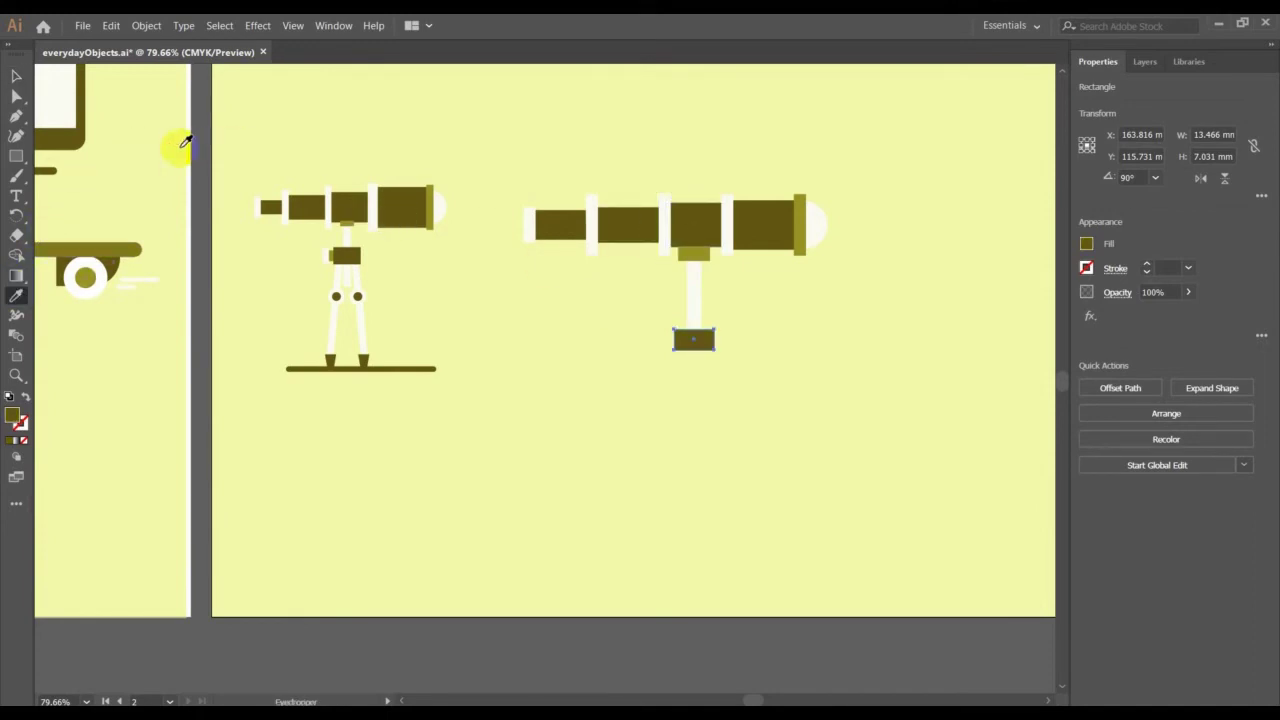
{"action": "left_click", "coordinate": [15, 77]}
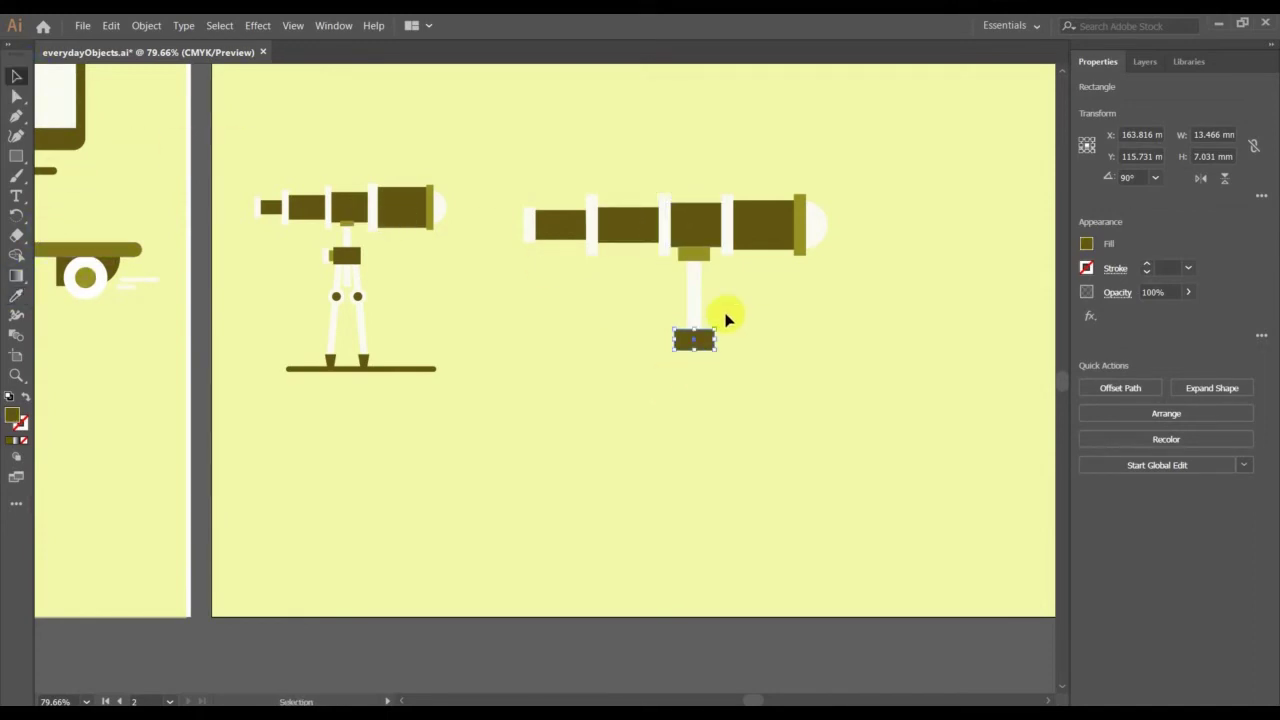
{"action": "left_click", "coordinate": [722, 318]}
- Extend the off-white post downward past the brown block, to about 42.6 mm tall
{"action": "left_click", "coordinate": [693, 310]}
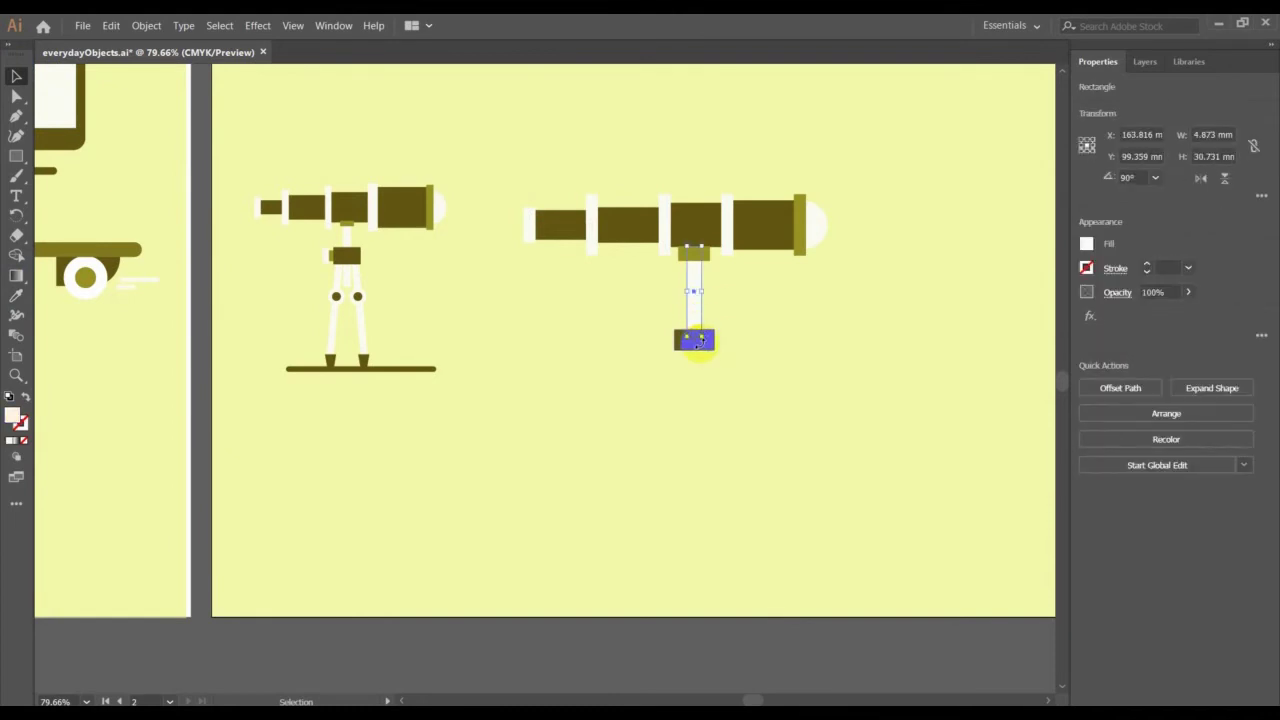
{"action": "left_click_drag", "start_coordinate": [700, 336], "coordinate": [702, 371]}
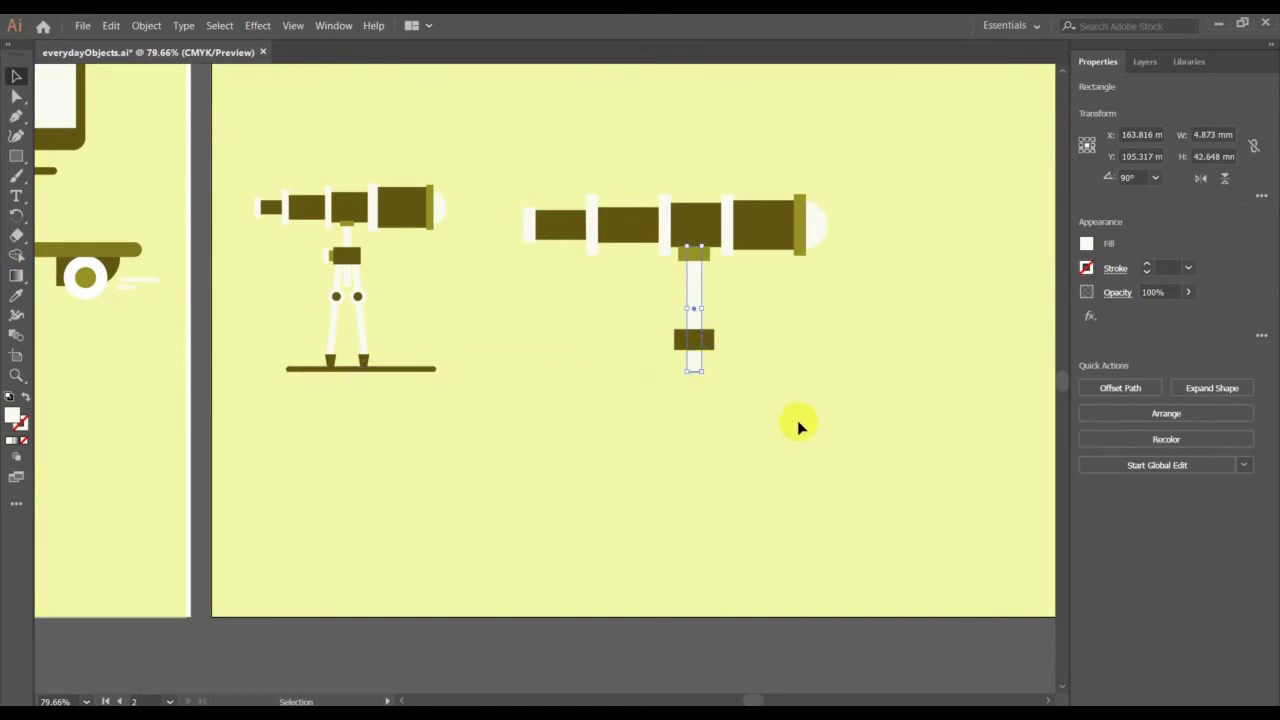
{"action": "left_click", "coordinate": [798, 427]}
- Duplicate the brown block as a piece about 4.3 mm wide at its left end, and recolour it with the mount's olive
{"action": "left_click", "coordinate": [688, 345]}
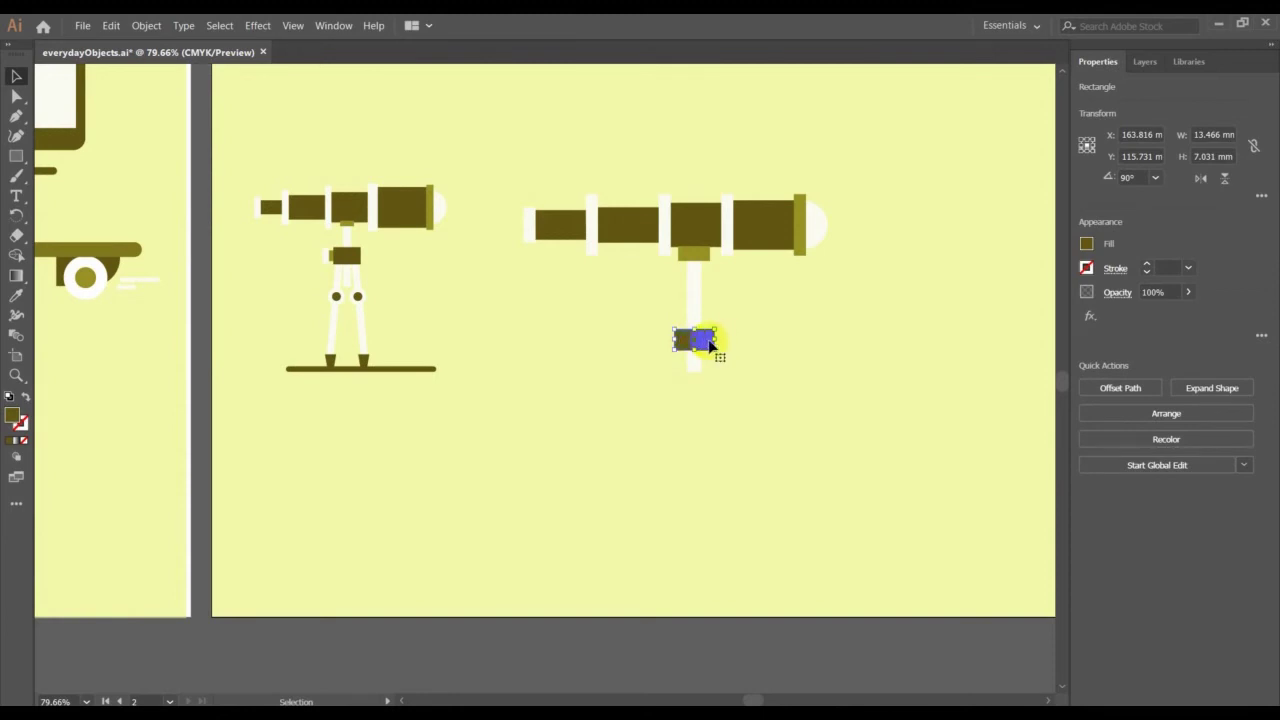
{"action": "left_click_drag", "start_coordinate": [716, 342], "coordinate": [686, 341]}
{"action": "left_click", "coordinate": [16, 295]}
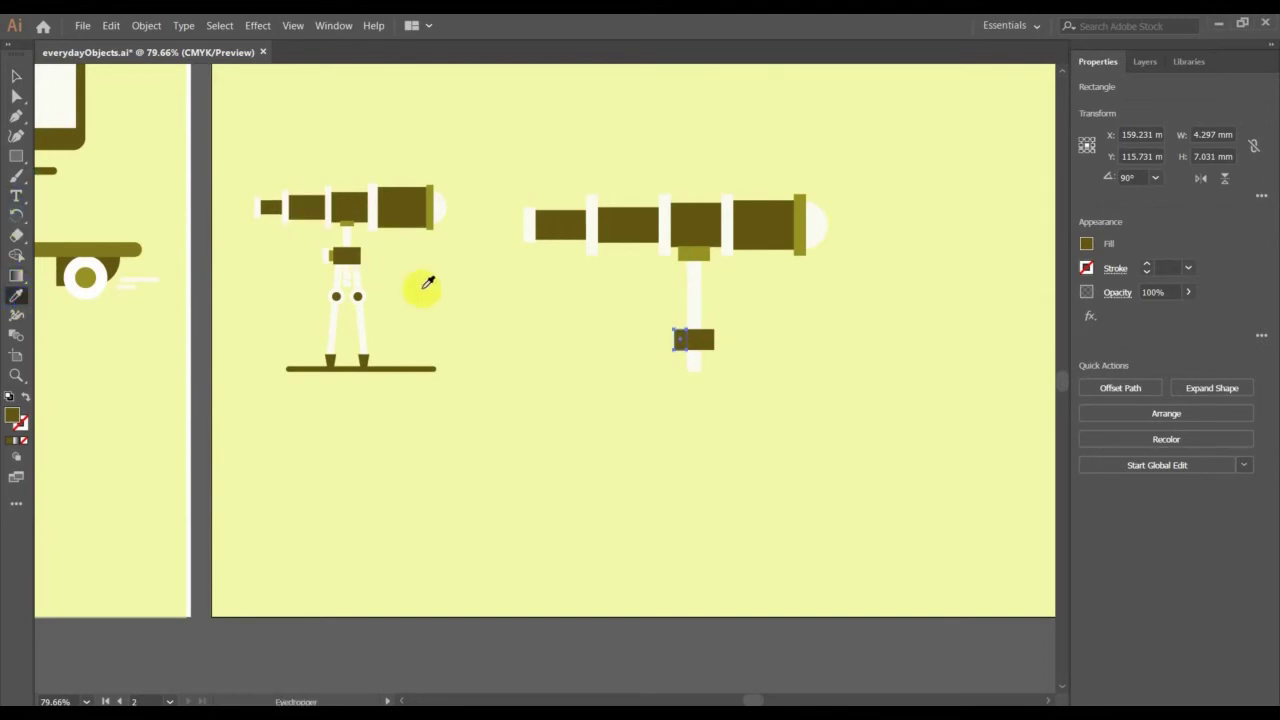
{"action": "left_click", "coordinate": [690, 250]}
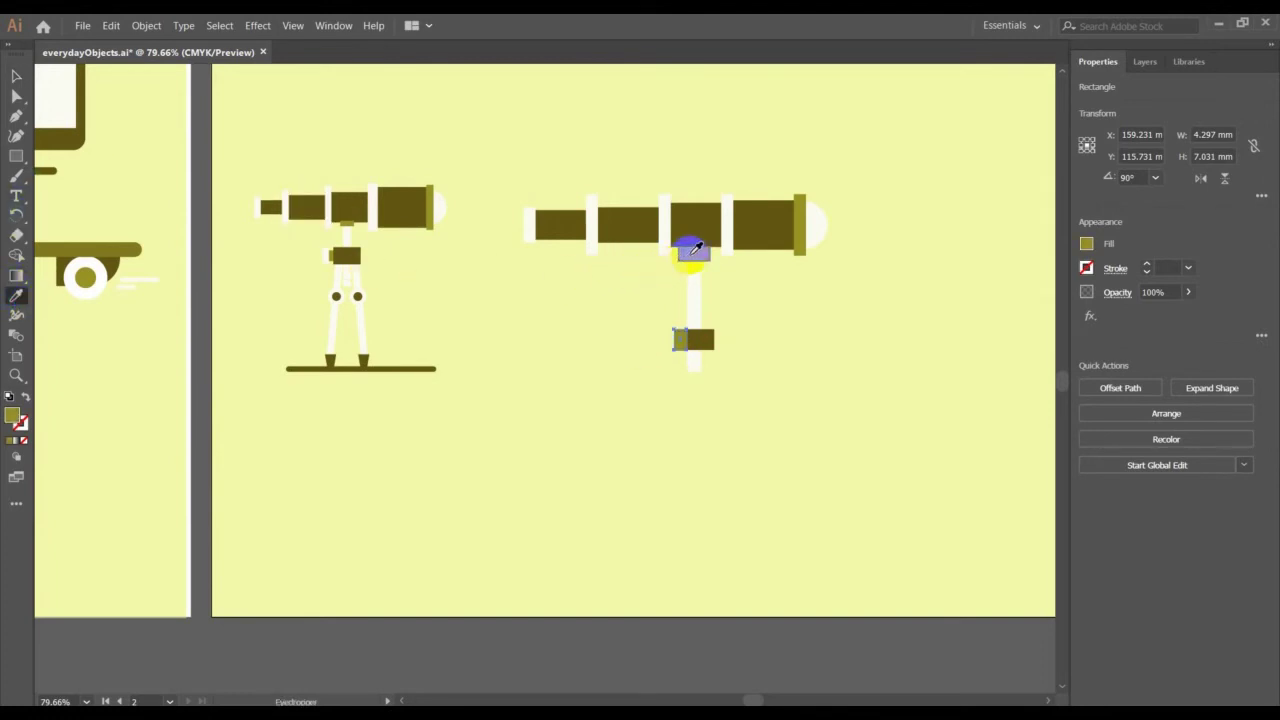
{"action": "left_click", "coordinate": [16, 76]}
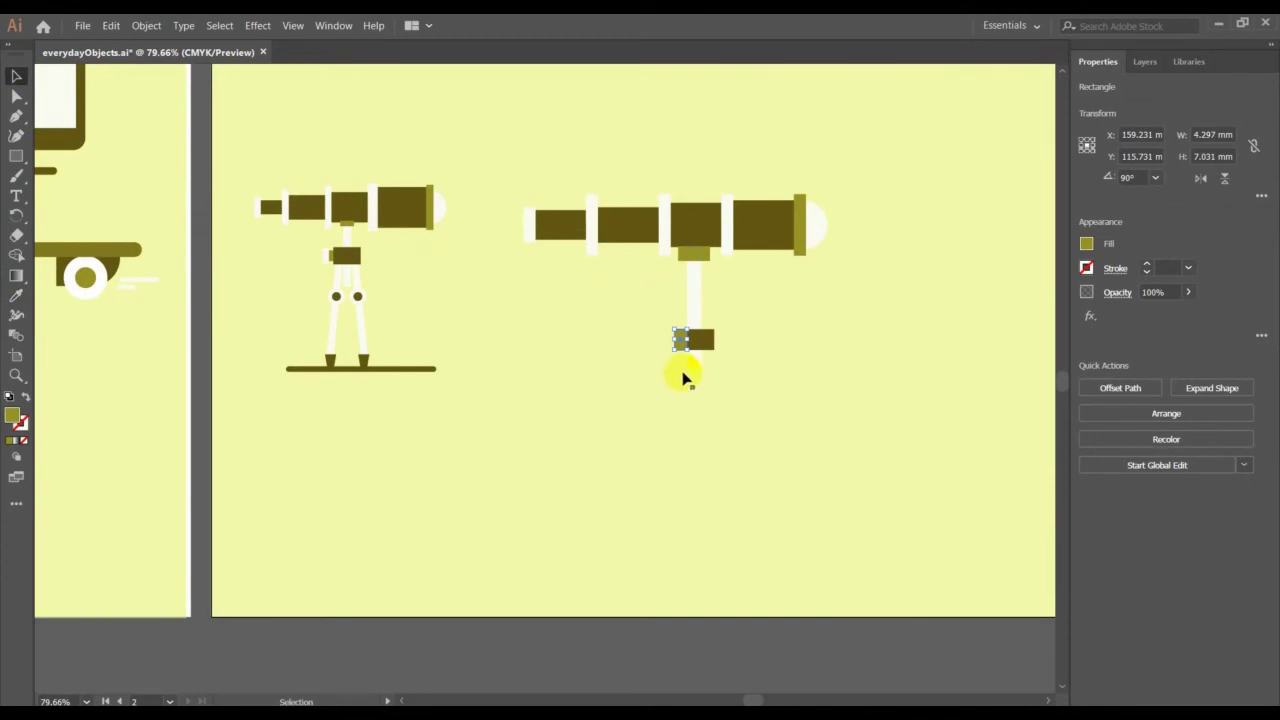
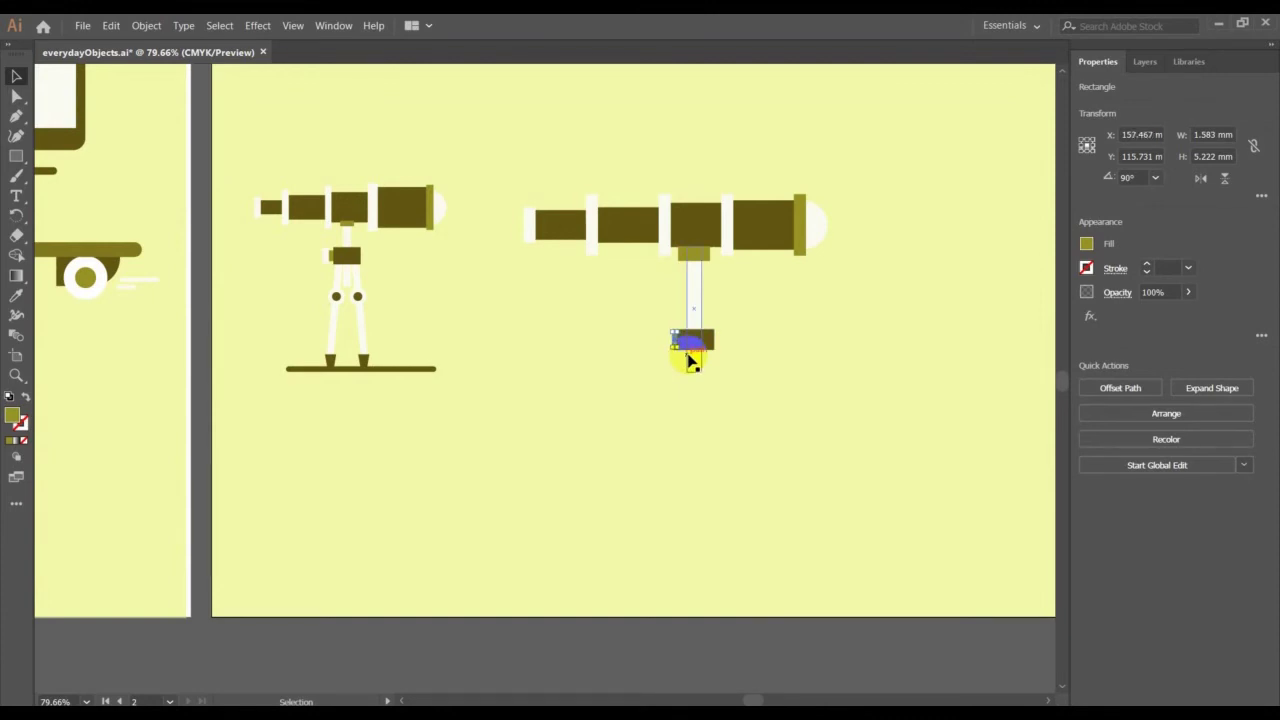
- Shift the small olive piece outward from the brown block's left edge and widen it to about 3.7 mm
{"action": "left_click_drag", "start_coordinate": [690, 362], "coordinate": [672, 344]}
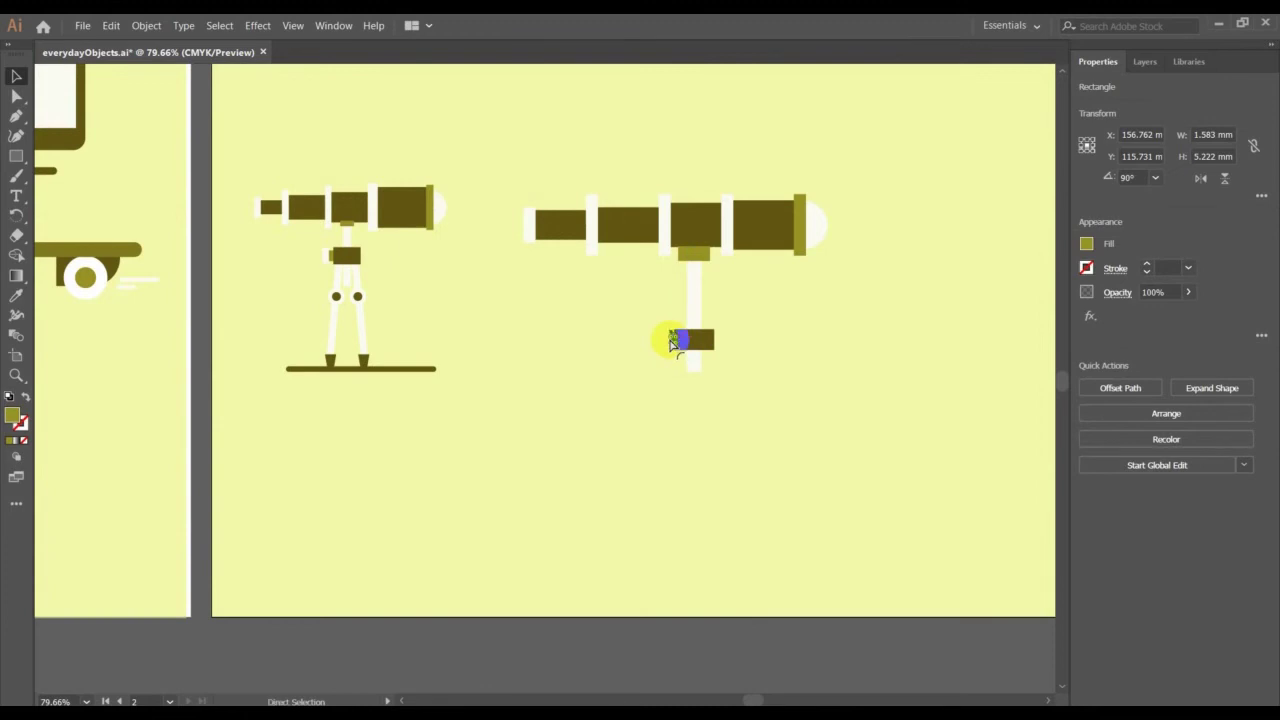
{"action": "key", "text": "ctrl+plus"}
{"action": "key", "text": "ctrl+plus"}
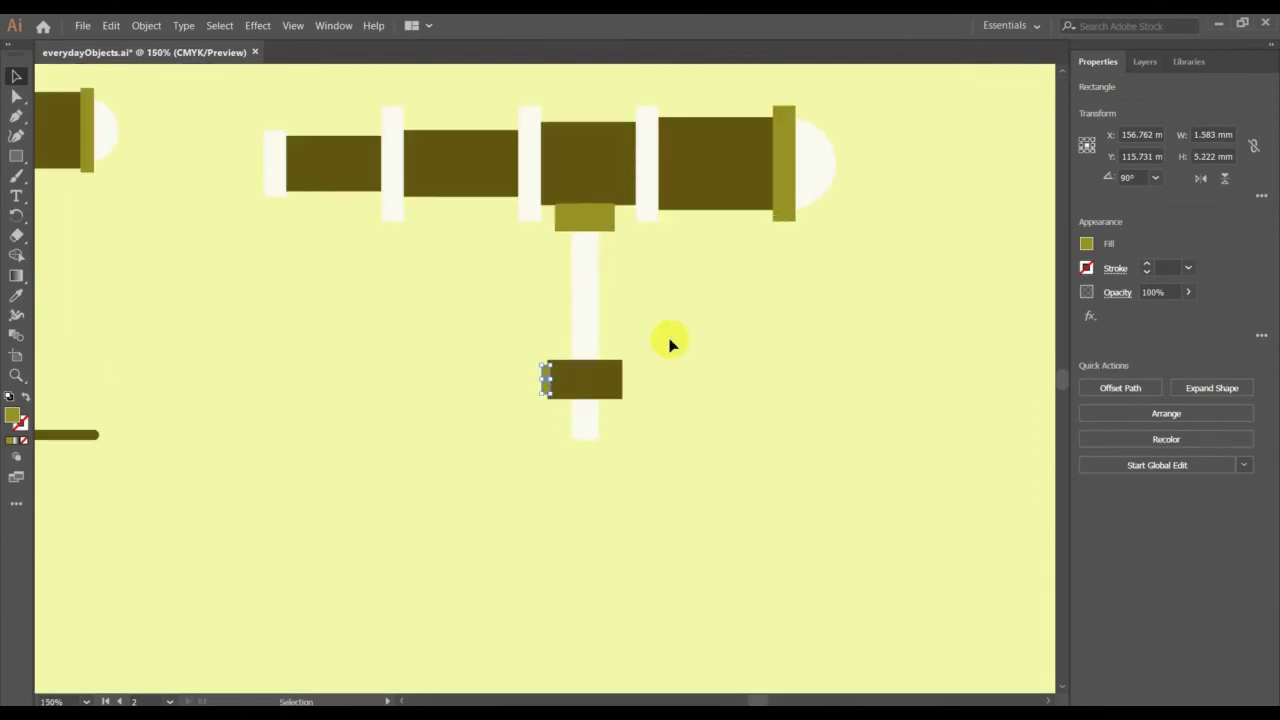
{"action": "left_click", "coordinate": [547, 376]}
{"action": "left_click_drag", "start_coordinate": [545, 377], "coordinate": [587, 383]}
{"action": "left_click", "coordinate": [537, 433]}
- Bring the brown block on the post in front of the small olive piece
{"action": "right_click", "coordinate": [586, 382]}
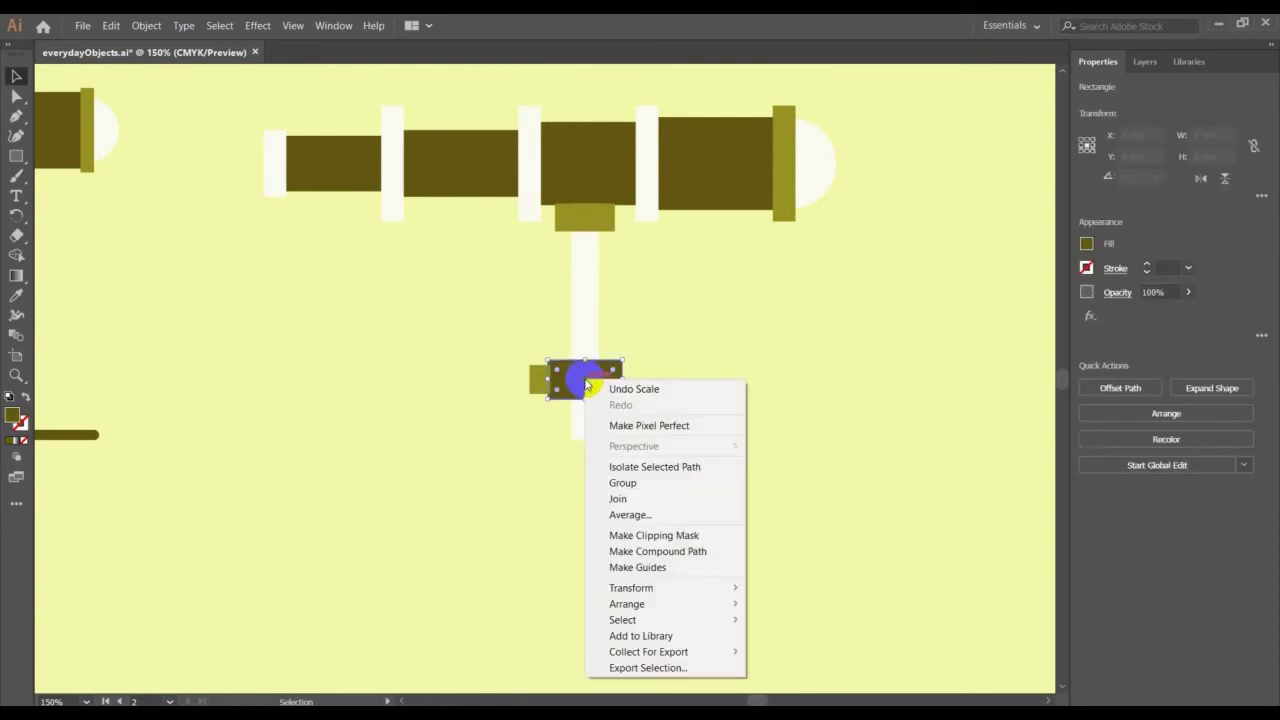
{"action": "mouse_move", "coordinate": [714, 604]}
{"action": "left_click", "coordinate": [776, 604]}
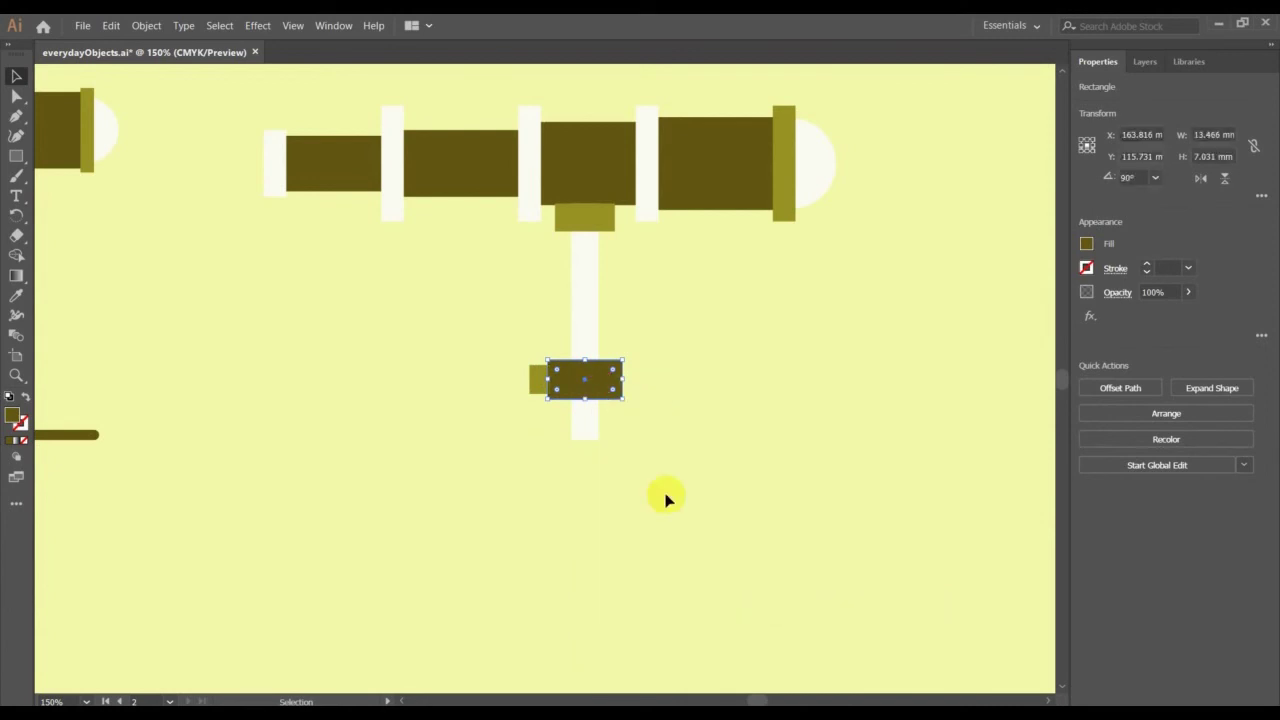
- Reduce the small olive piece's height to about 3.7 mm, keeping it centred on the brown block
{"action": "left_click", "coordinate": [538, 392]}
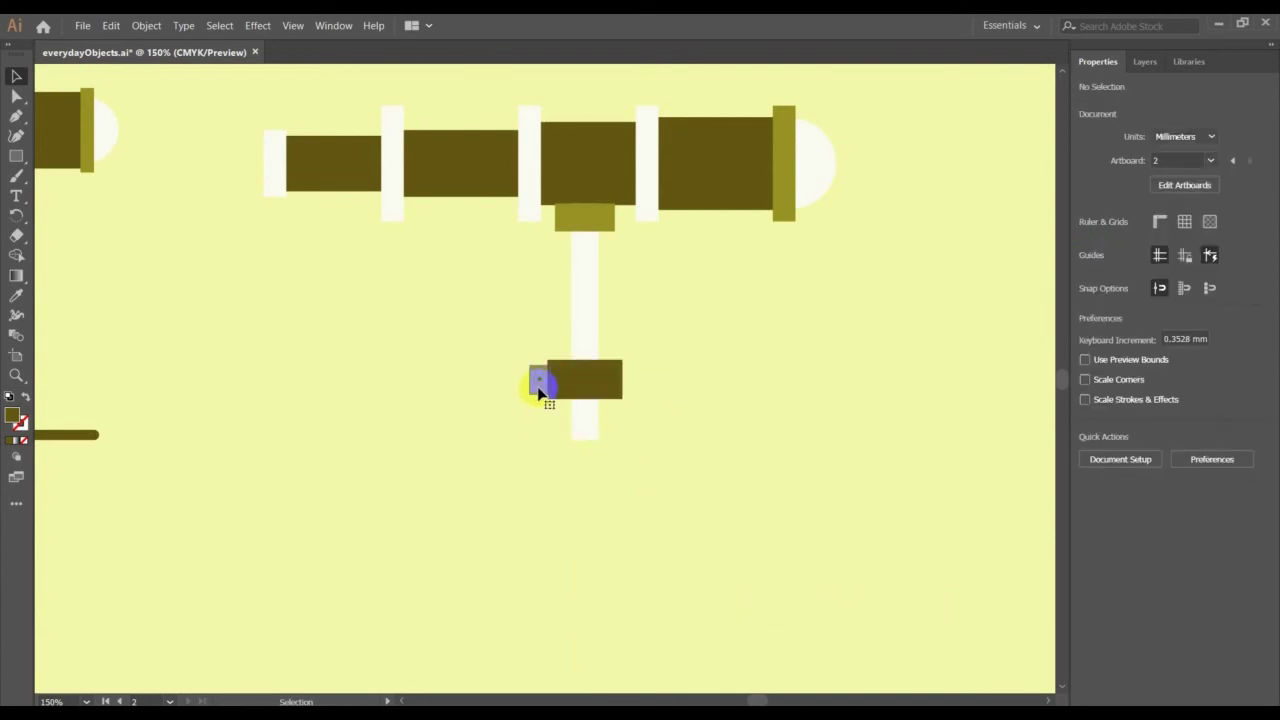
{"action": "left_click", "coordinate": [540, 367]}
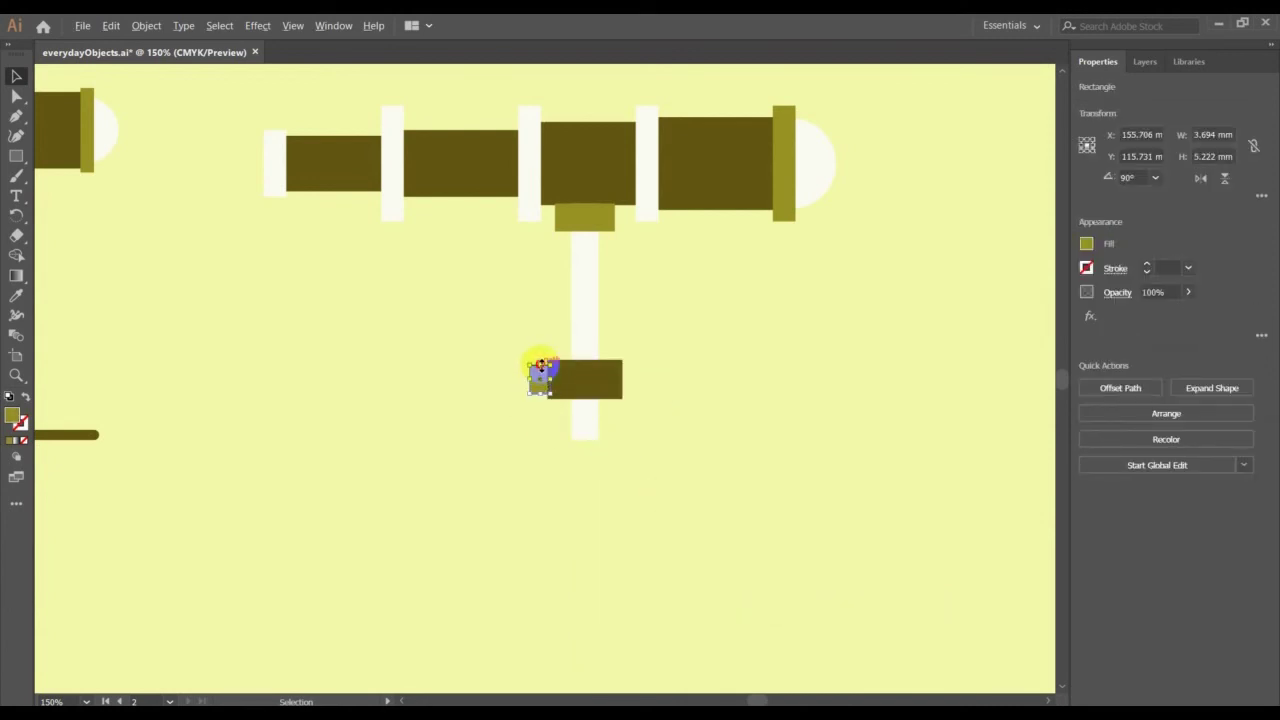
{"action": "left_click_drag", "start_coordinate": [540, 365], "coordinate": [539, 374]}
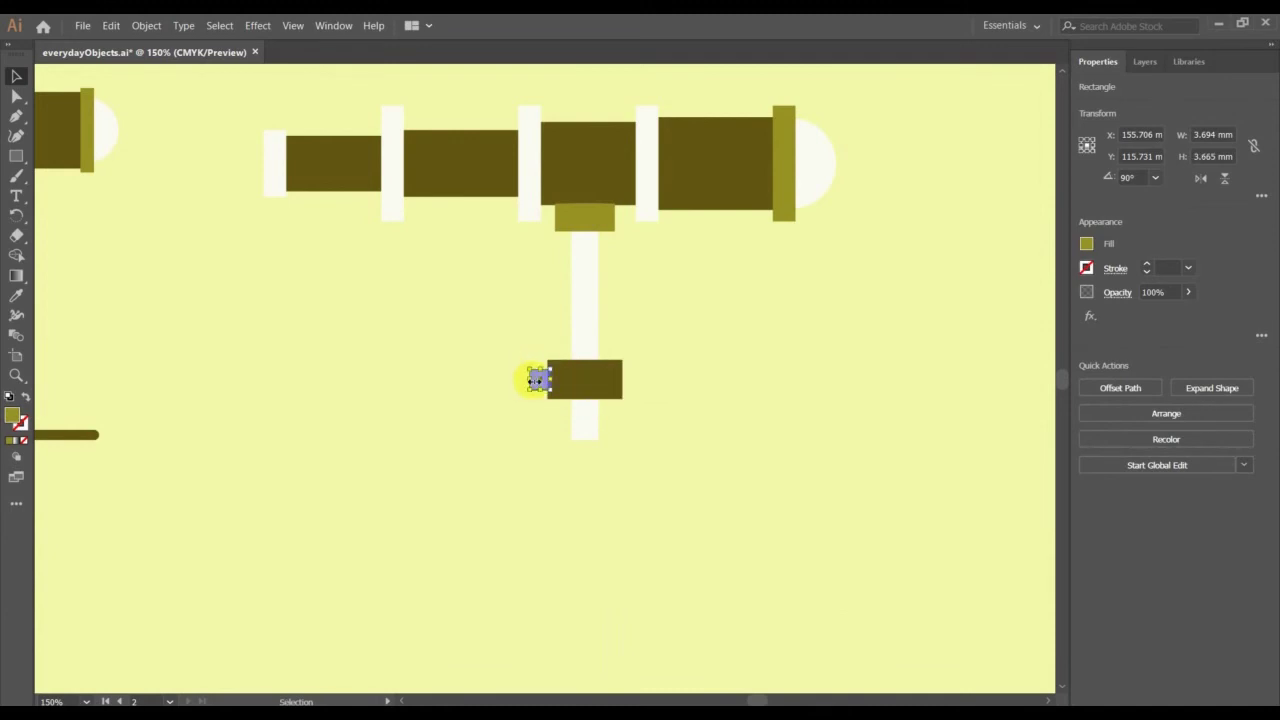
- Duplicate the small olive piece to its left as a knob end and stretch it to about 7 mm tall
{"action": "key", "text": "shift+alt+Left"}
{"action": "key", "text": "Right"}
{"action": "key", "text": "Right"}
{"action": "key", "text": "Right"}
{"action": "key", "text": "Right"}
{"action": "key", "text": "Right"}
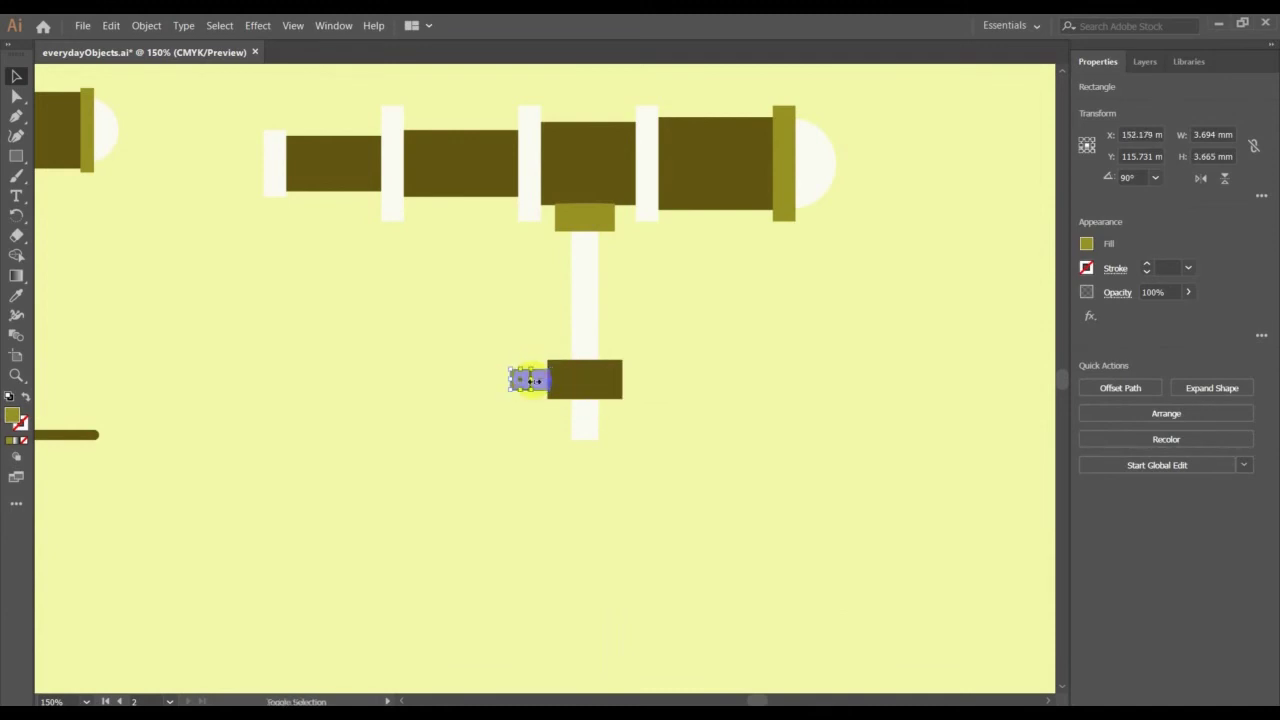
{"action": "left_click", "coordinate": [520, 380]}
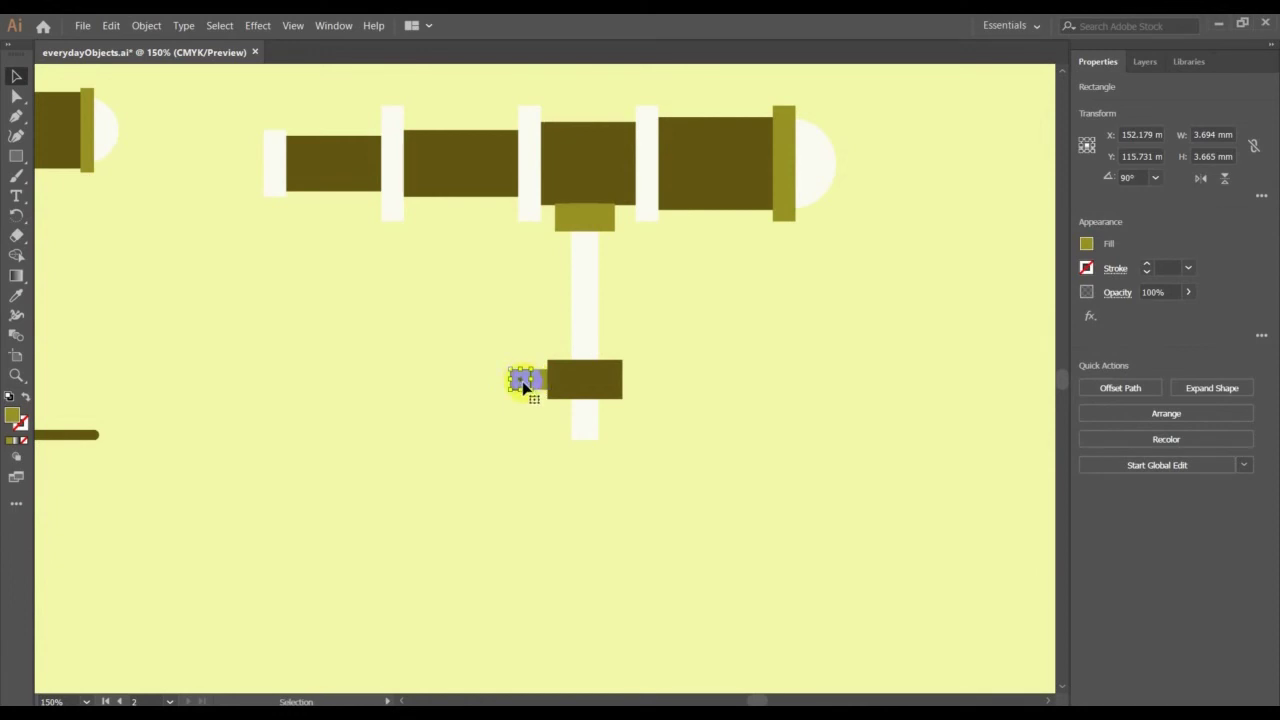
{"action": "left_click_drag", "start_coordinate": [522, 368], "coordinate": [521, 360]}
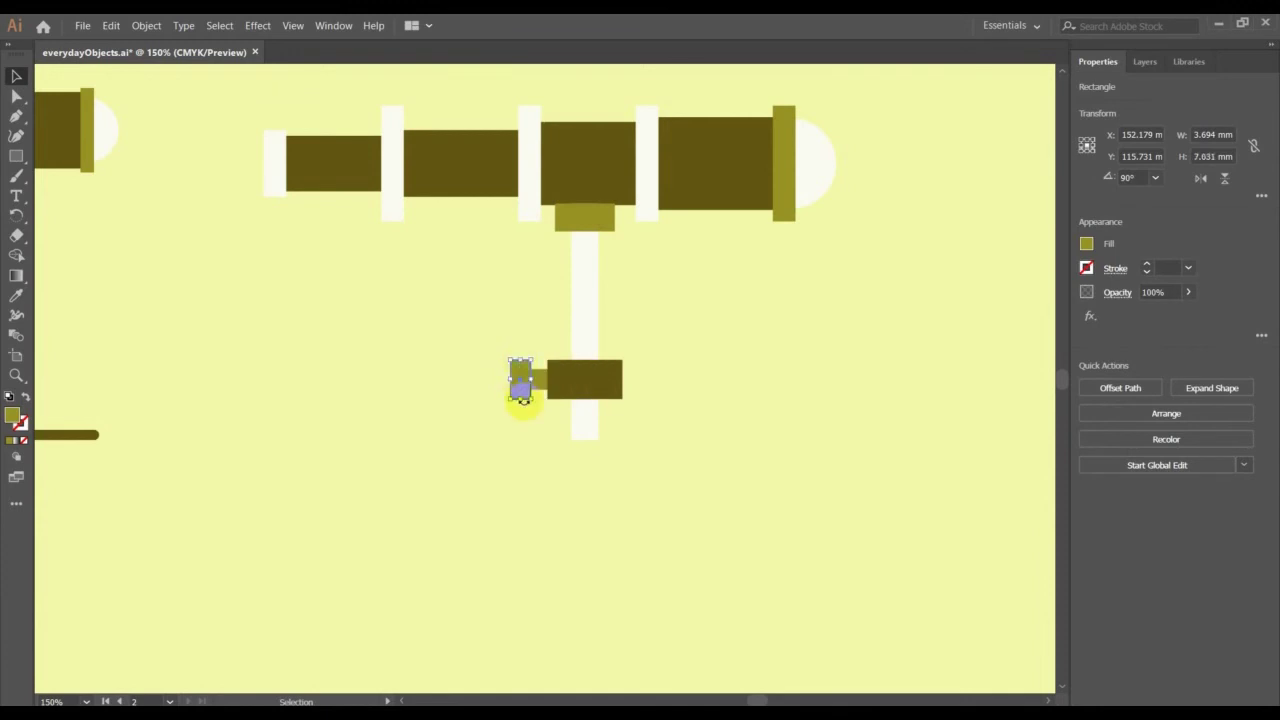
- Recolour the knob end with the post's off-white
{"action": "left_click", "coordinate": [17, 291]}
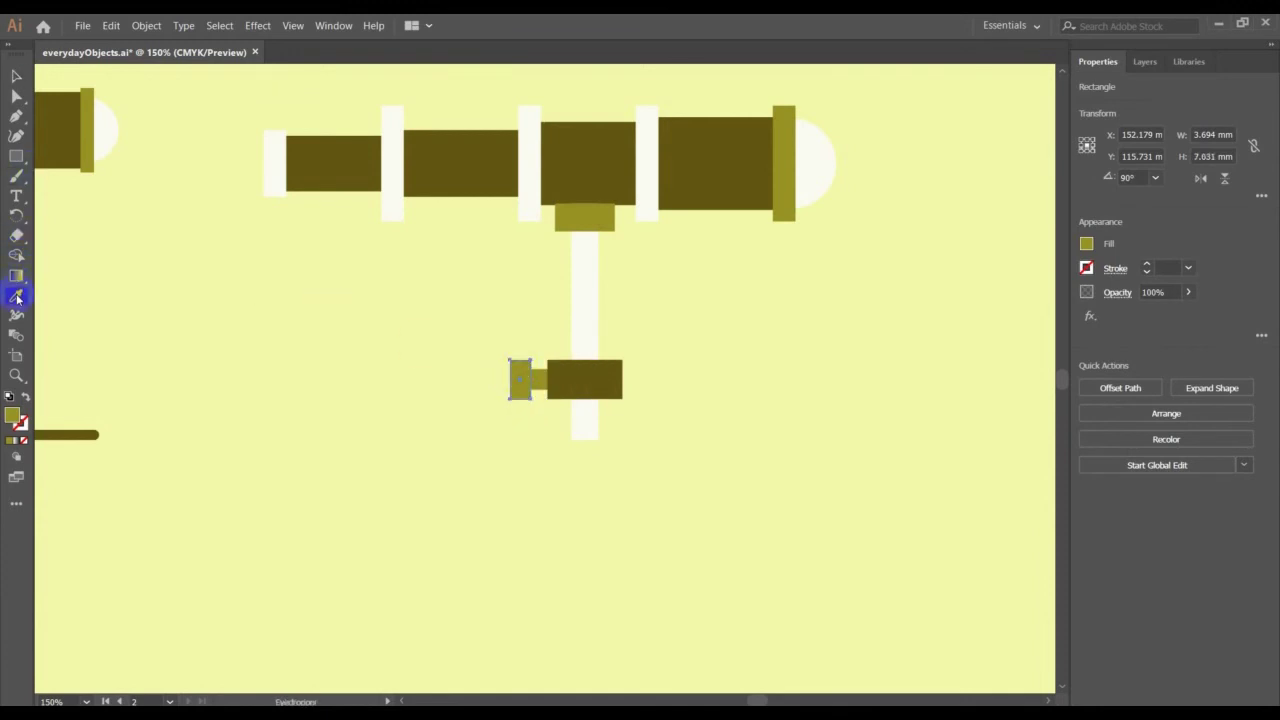
{"action": "left_click", "coordinate": [599, 263]}
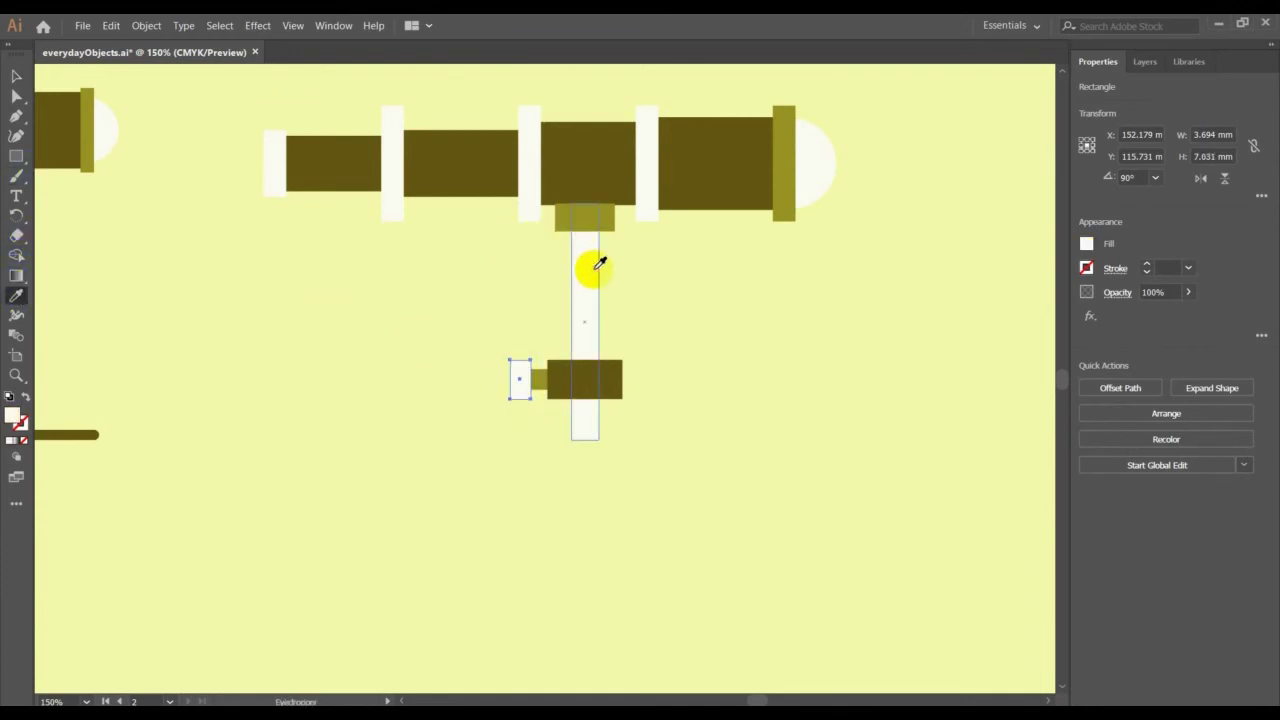
{"action": "left_click", "coordinate": [16, 76]}
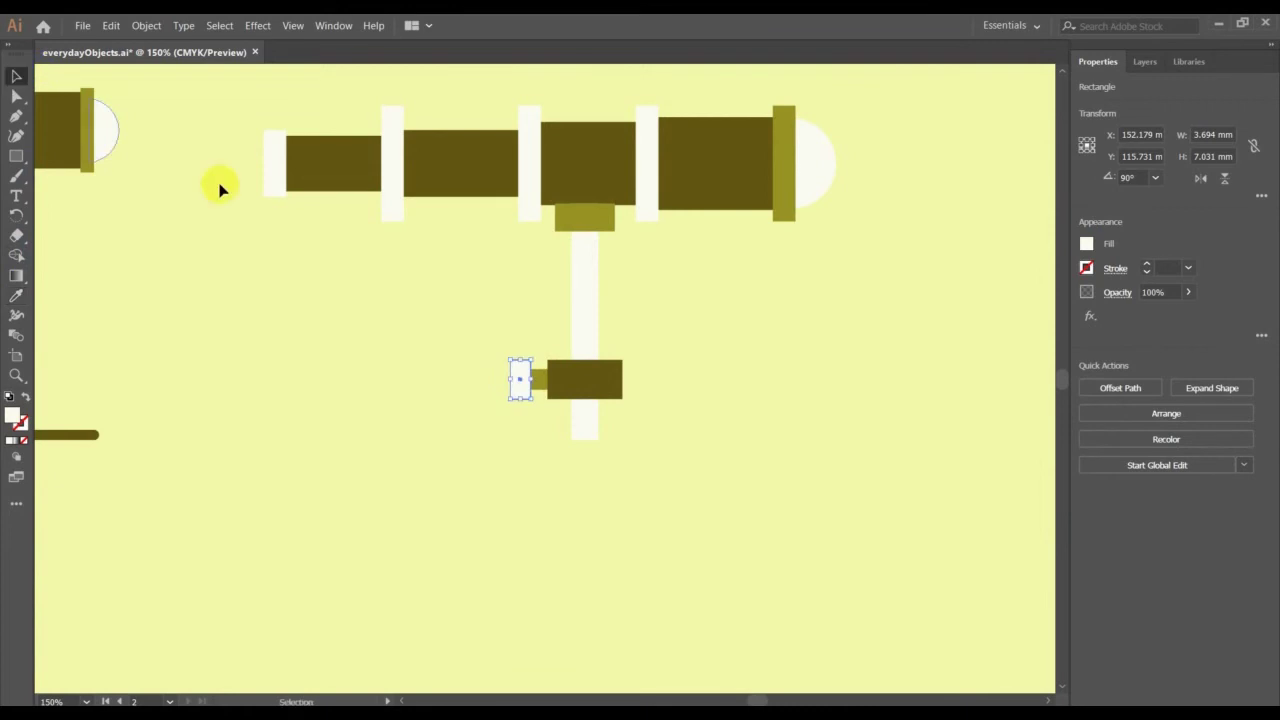
{"action": "left_click", "coordinate": [386, 360]}
- Duplicate the off-white post below the brown block and tilt it to about 79° as the stand's left leg
{"action": "key", "text": "ctrl+minus"}
{"action": "key", "text": "ctrl+minus"}
{"action": "key", "text": "ctrl+minus"}
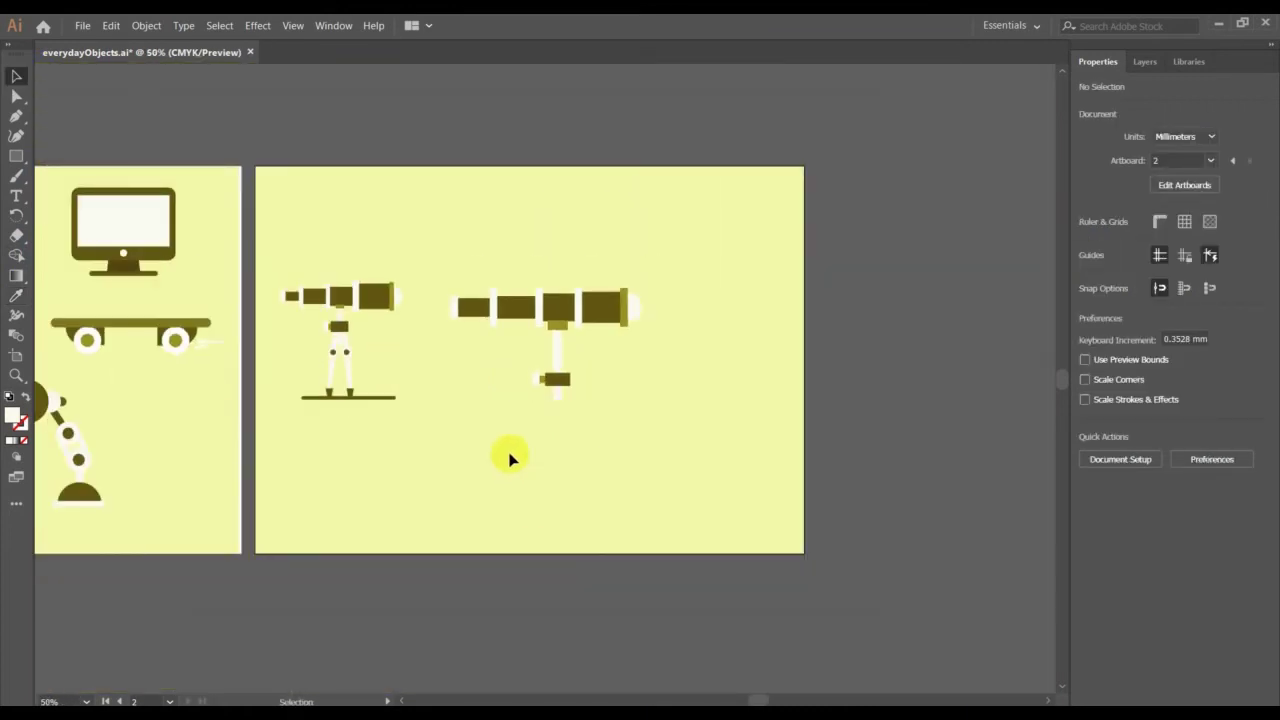
{"action": "left_click", "coordinate": [559, 400]}
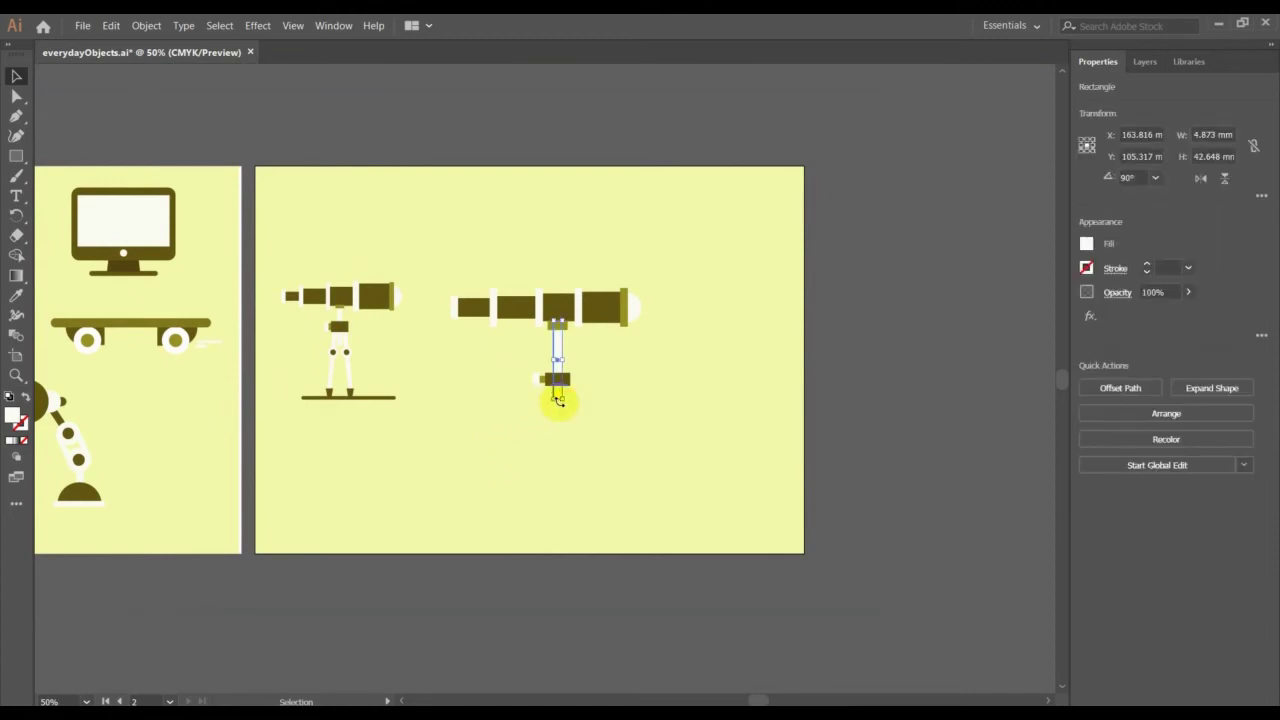
{"action": "left_click_drag", "start_coordinate": [559, 350], "coordinate": [554, 413]}
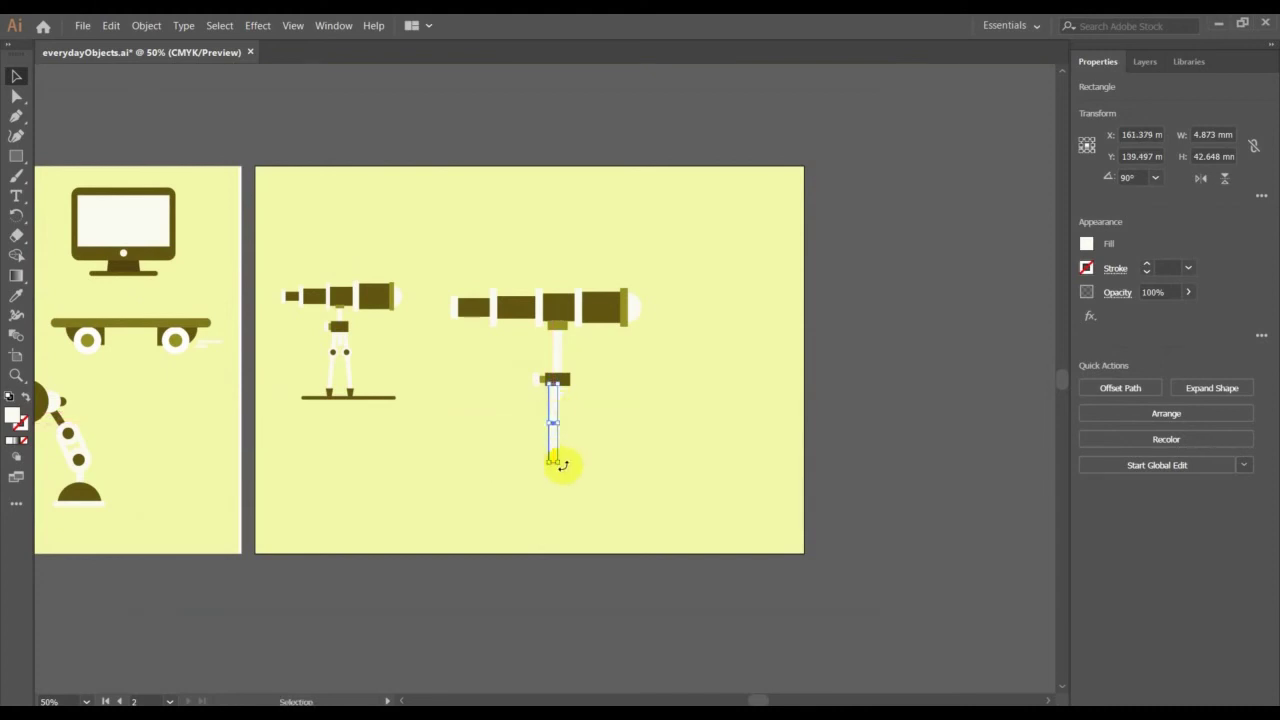
{"action": "left_click_drag", "start_coordinate": [563, 465], "coordinate": [549, 467]}
{"action": "left_click_drag", "start_coordinate": [553, 411], "coordinate": [542, 408]}
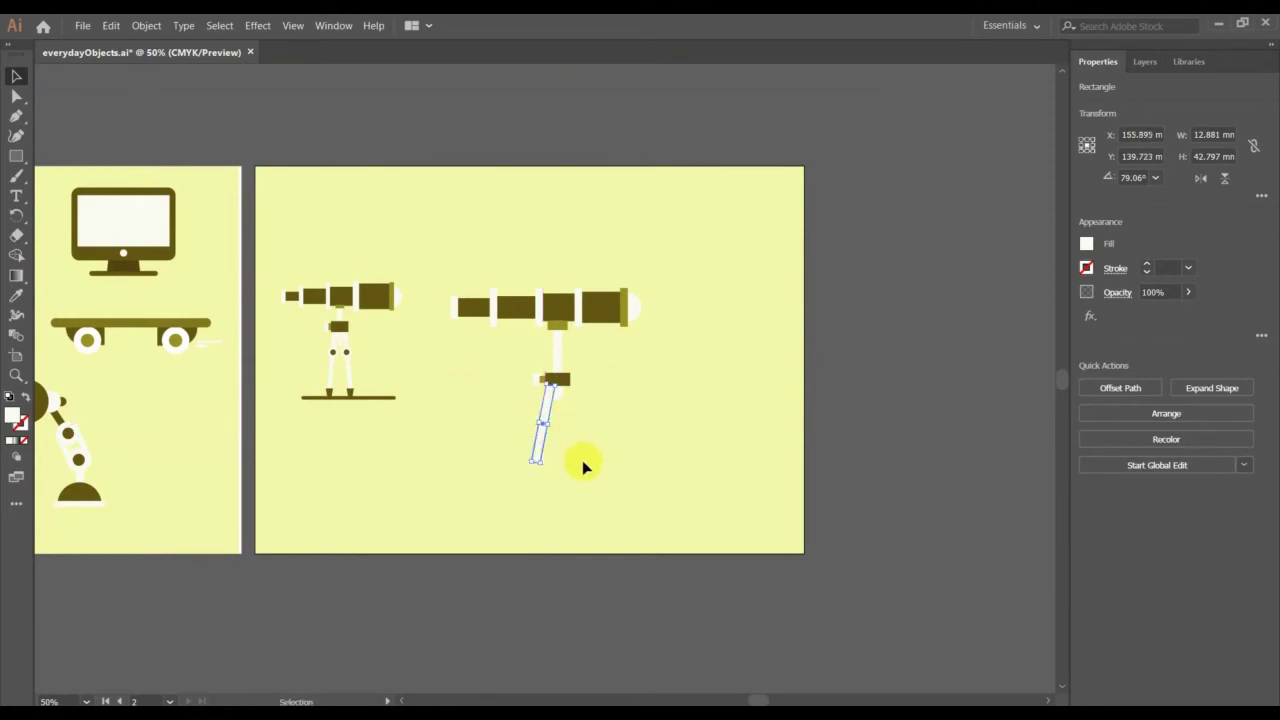
{"action": "left_click", "coordinate": [584, 464]}
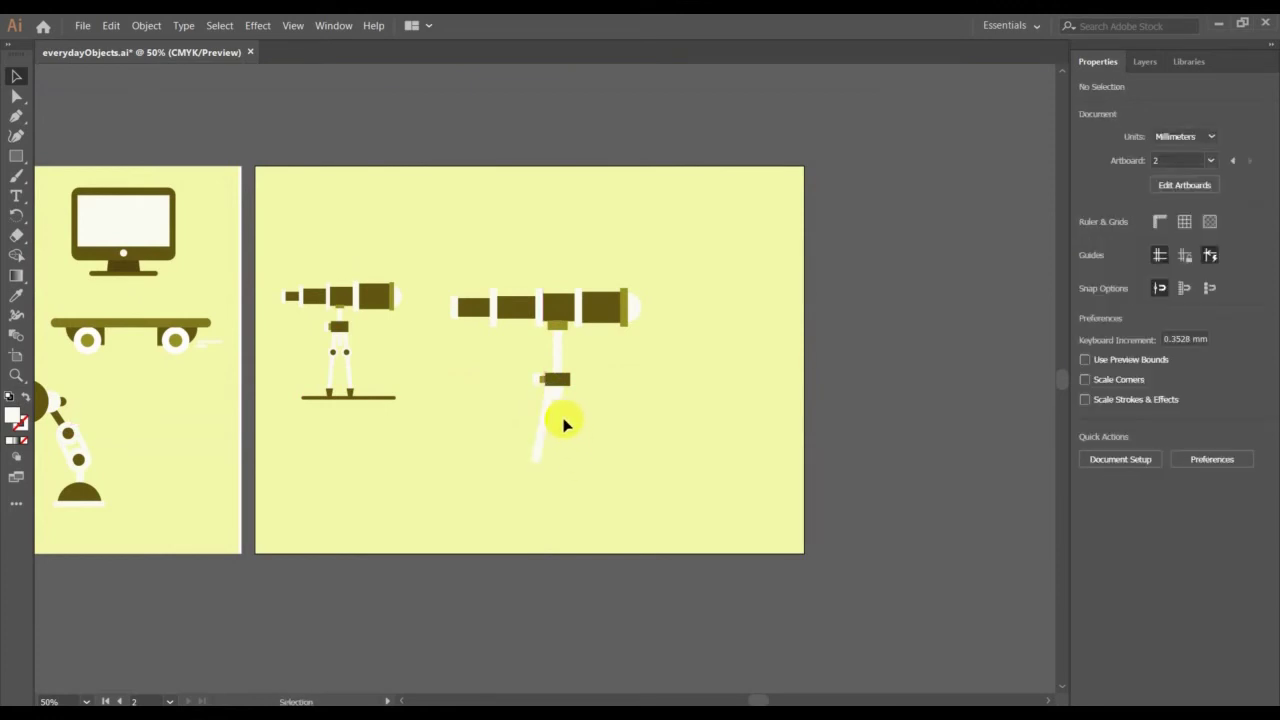
{"action": "key", "text": "ctrl+plus"}
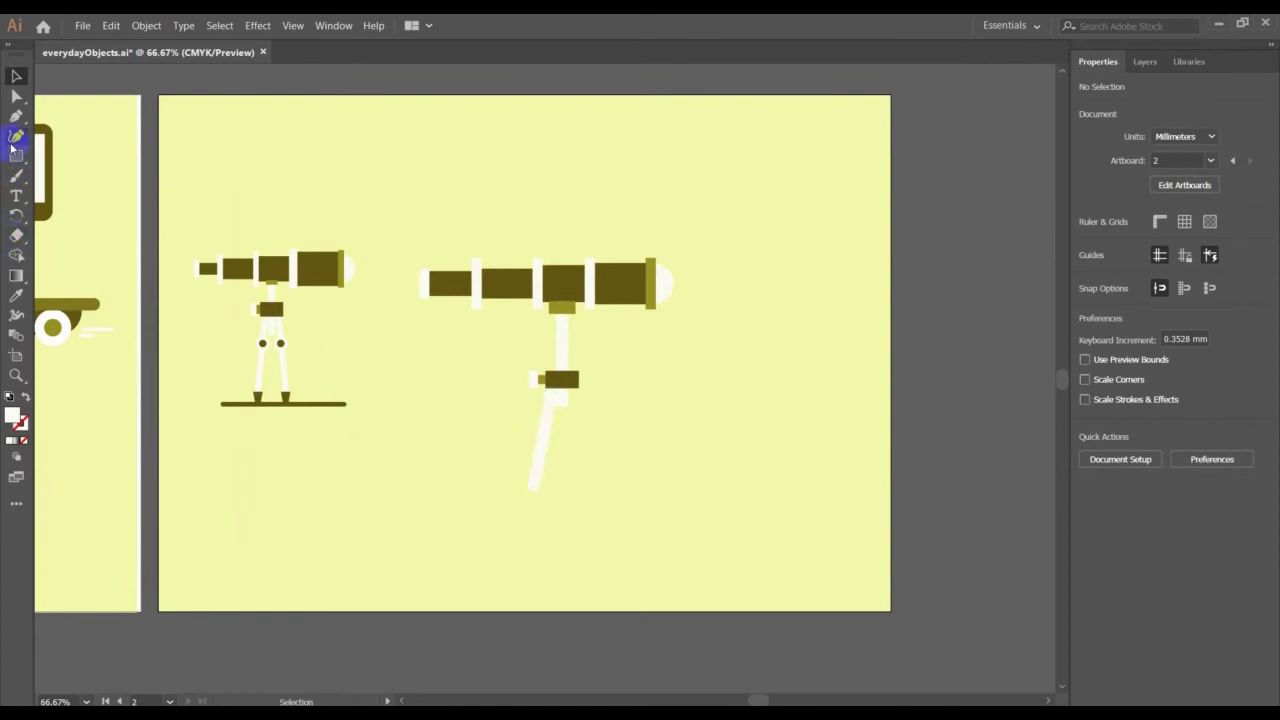
{"action": "left_click_drag", "start_coordinate": [15, 155], "coordinate": [74, 171]}
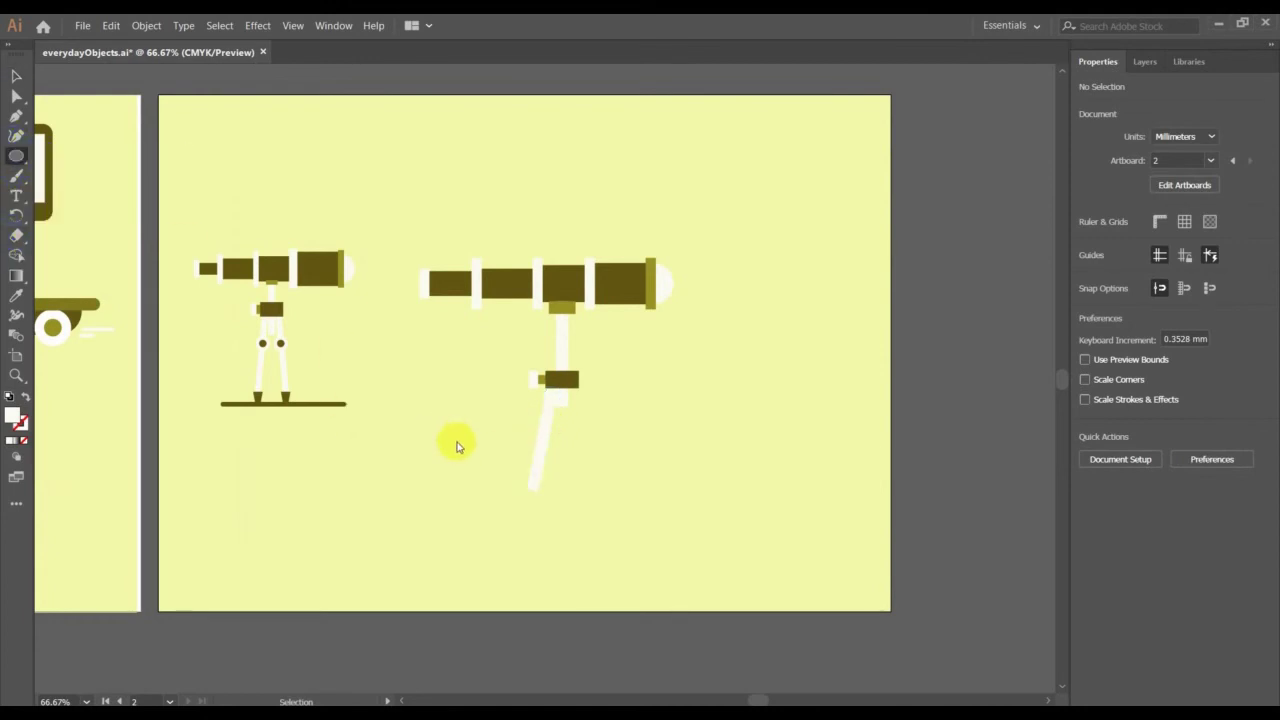
{"action": "left_click", "coordinate": [16, 76]}
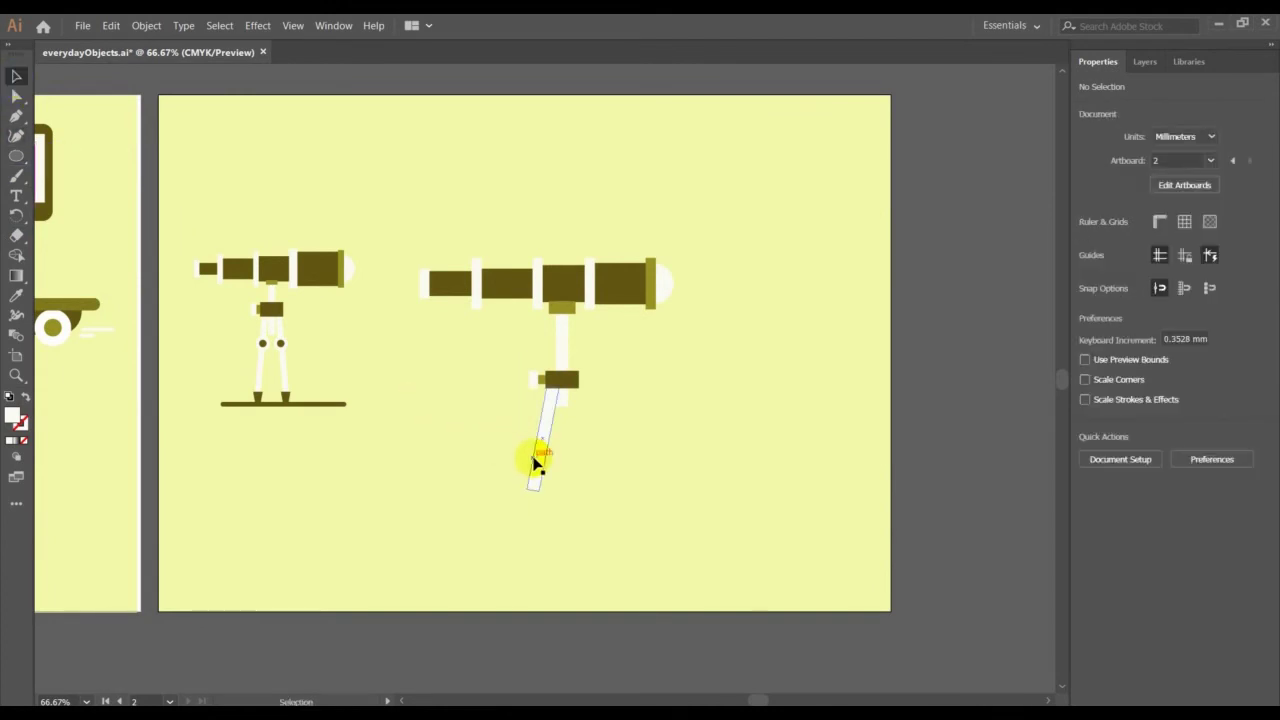
- Narrow the tilted left leg slightly, to an overall extent of about 11.6 mm by 42.6 mm
{"action": "left_click", "coordinate": [545, 445]}
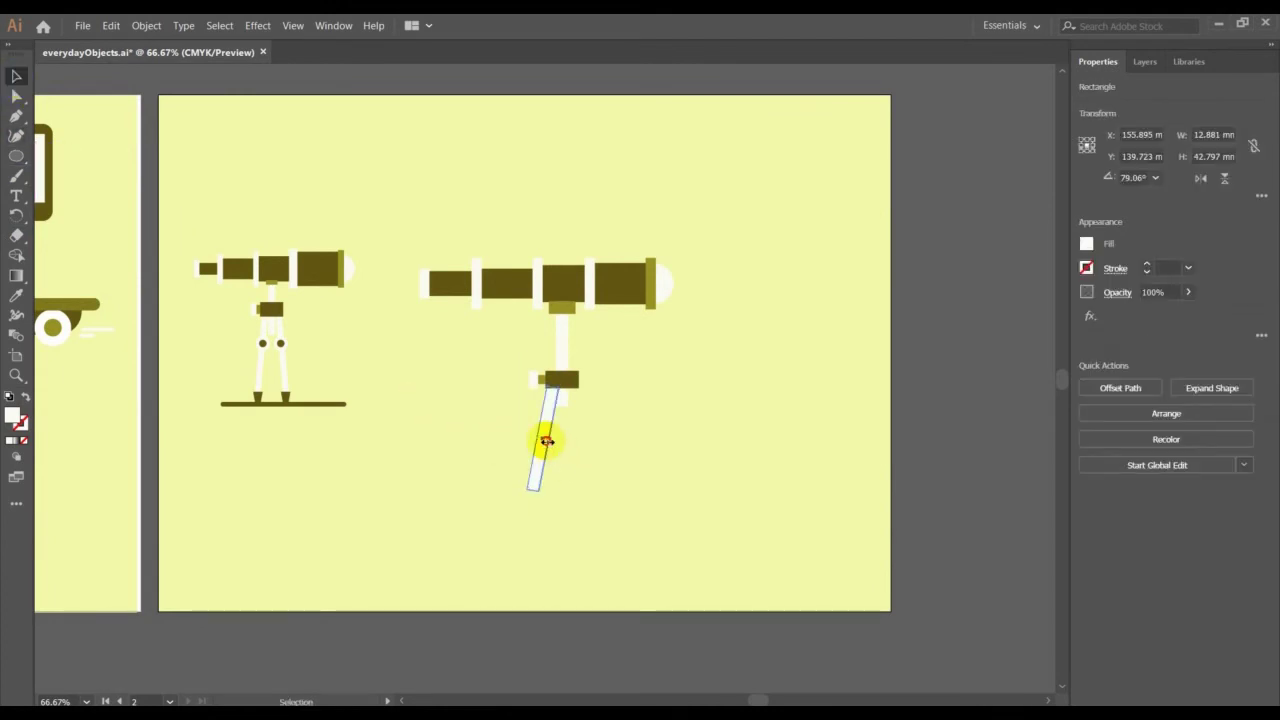
{"action": "left_click_drag", "start_coordinate": [545, 441], "coordinate": [546, 443]}
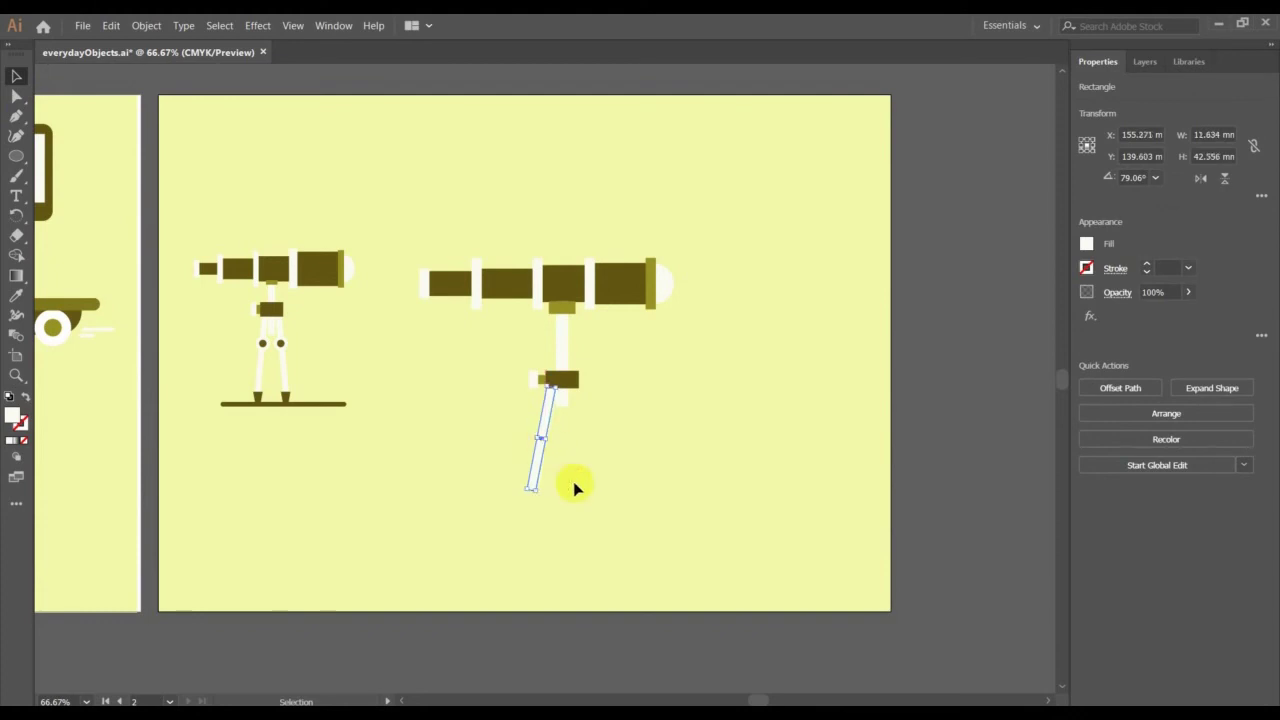
{"action": "left_click", "coordinate": [574, 491]}
{"action": "left_click", "coordinate": [540, 455]}
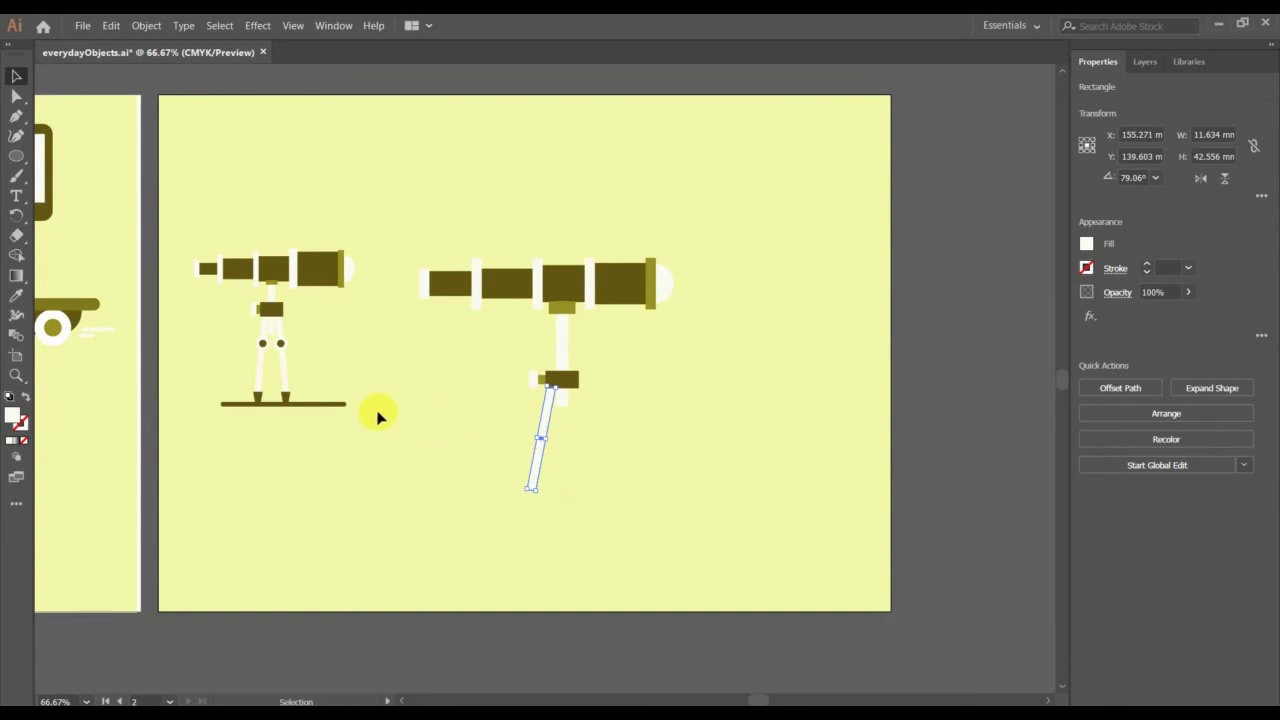
- Draw an off-white circle about 11.5 mm across at the left leg's lower end and add a concentric copy about 7.4 mm across
{"action": "left_click", "coordinate": [17, 156]}
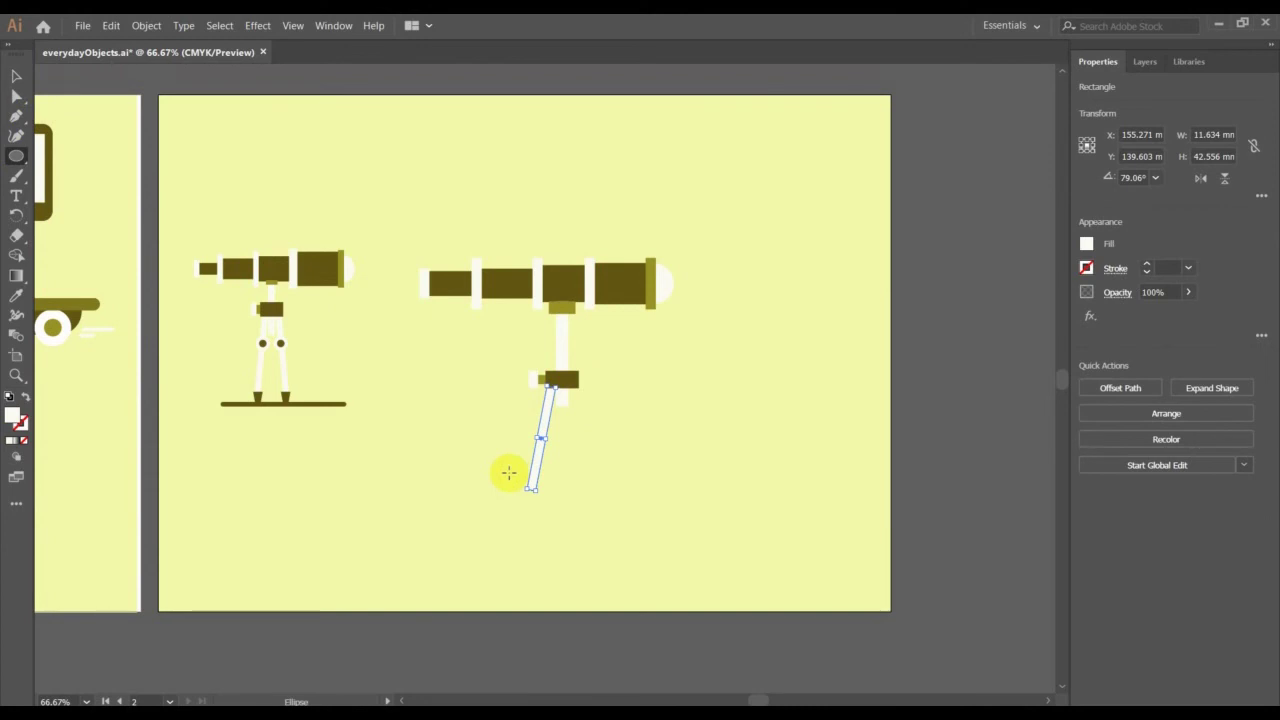
{"action": "mouse_move", "coordinate": [529, 486]}
{"action": "left_mouse_down"}
{"action": "mouse_move", "coordinate": [551, 509]}
{"action": "mouse_move", "coordinate": [533, 491]}
{"action": "left_mouse_up"}
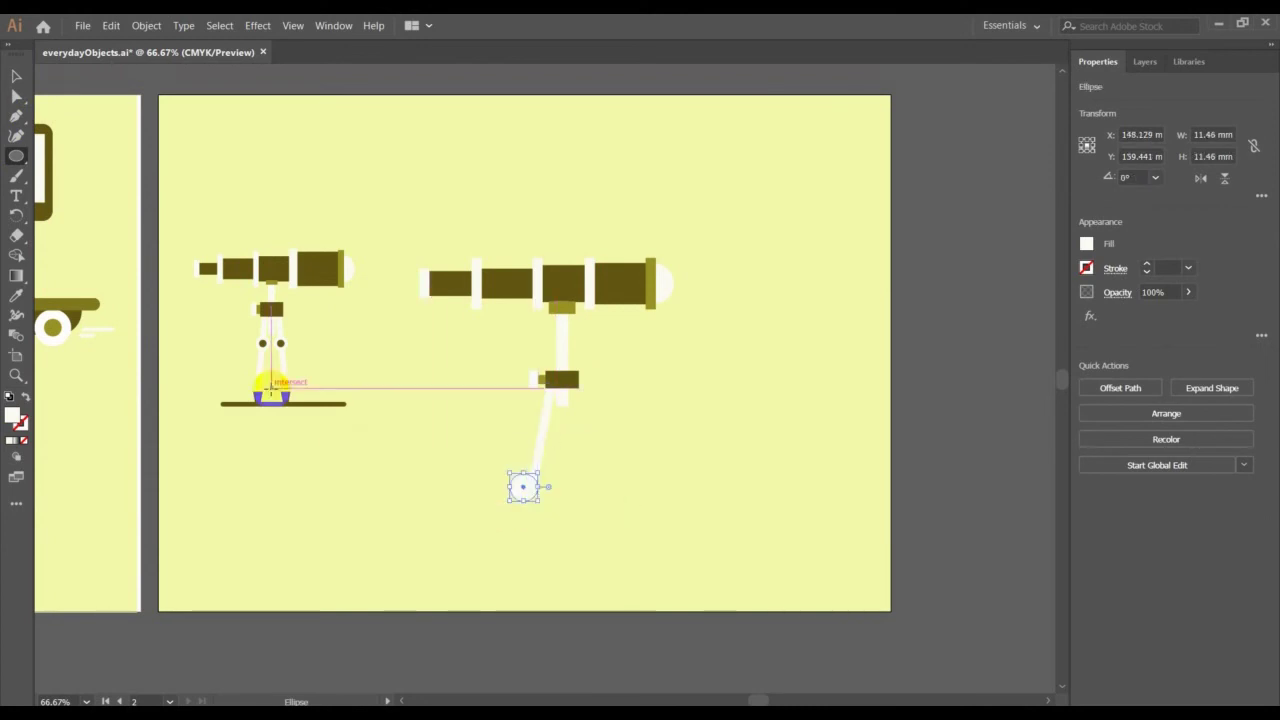
{"action": "left_click", "coordinate": [16, 76]}
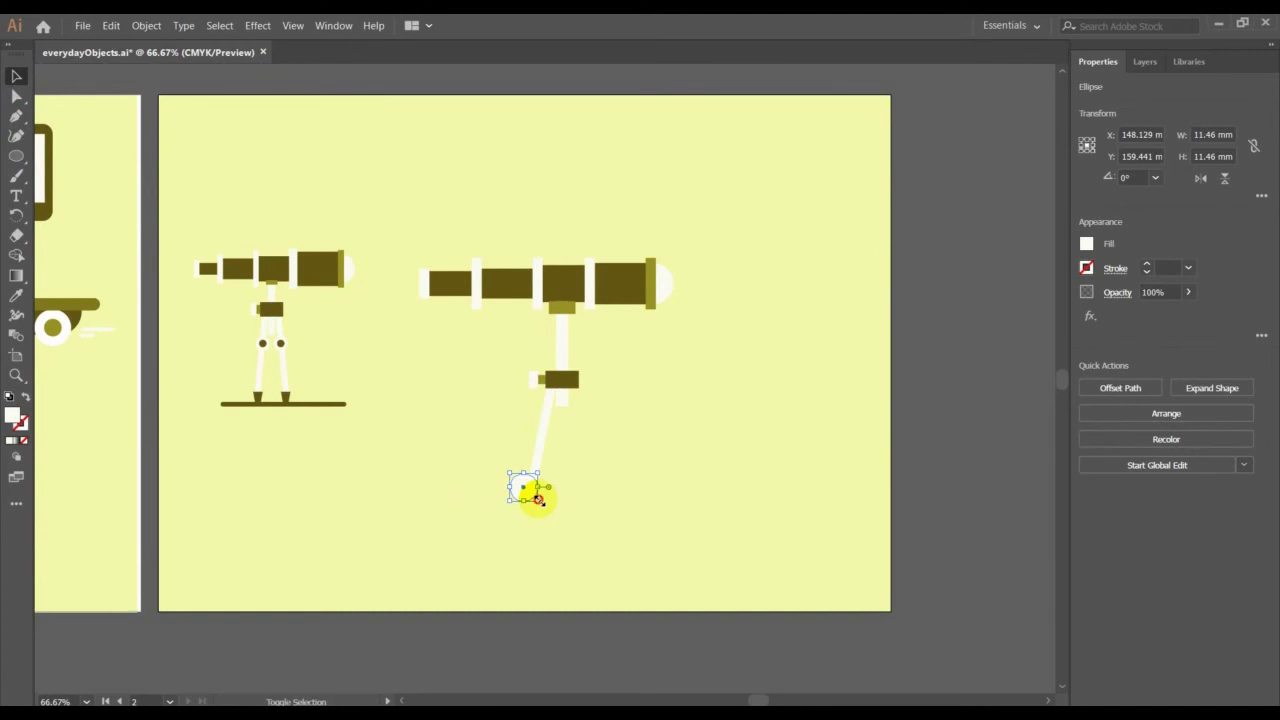
{"action": "left_click_drag", "start_coordinate": [538, 498], "coordinate": [528, 492]}
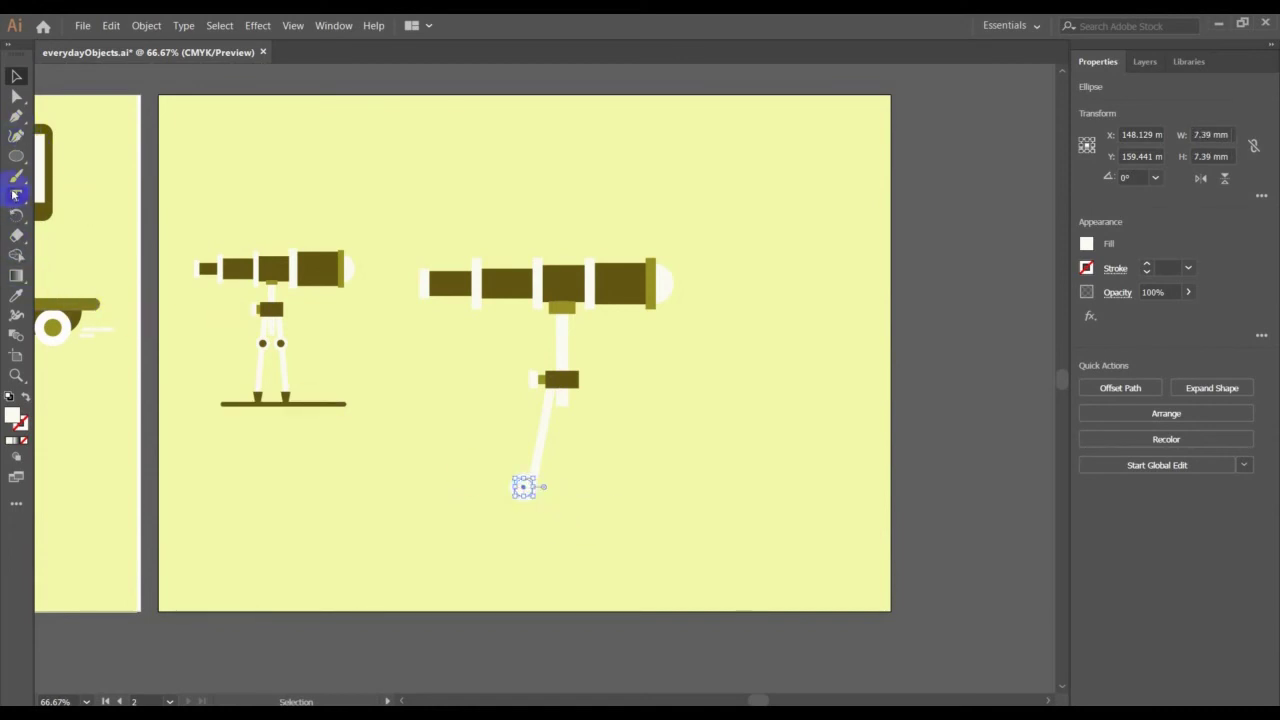
- Recolour the inner circle with the brown of the stand's block
{"action": "left_click", "coordinate": [16, 295]}
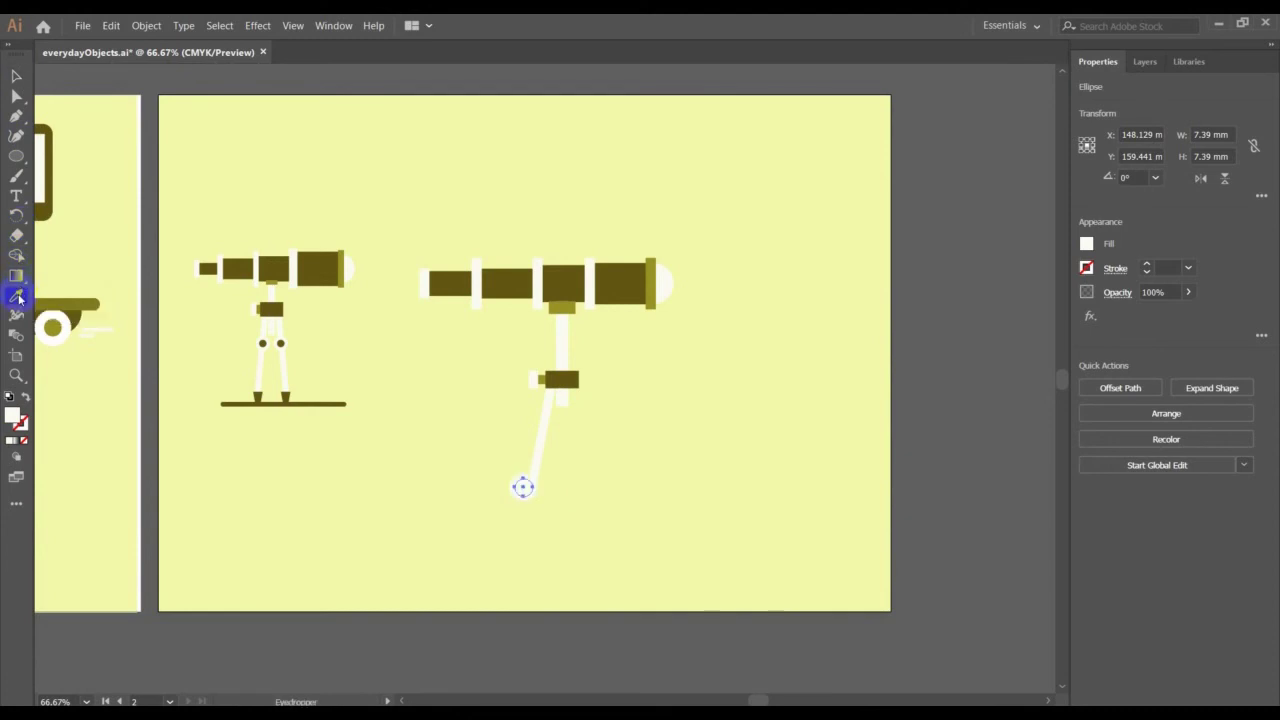
{"action": "left_click", "coordinate": [562, 379]}
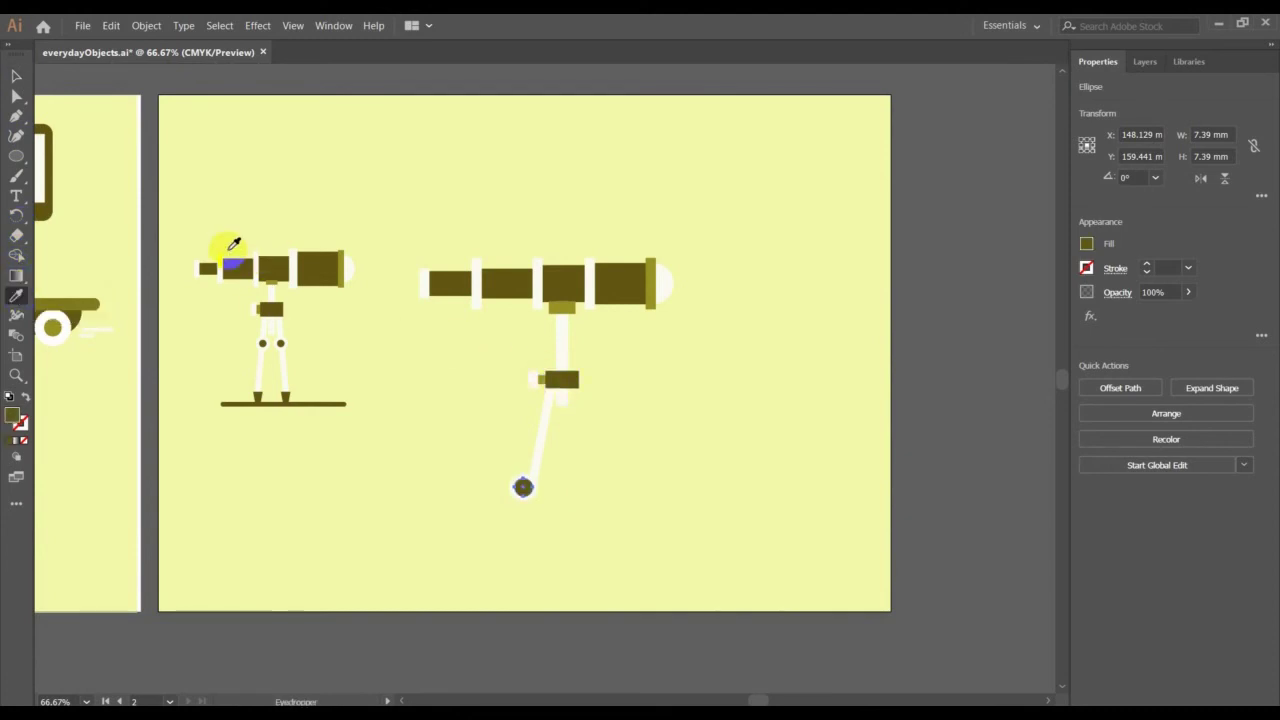
{"action": "left_click", "coordinate": [16, 76]}
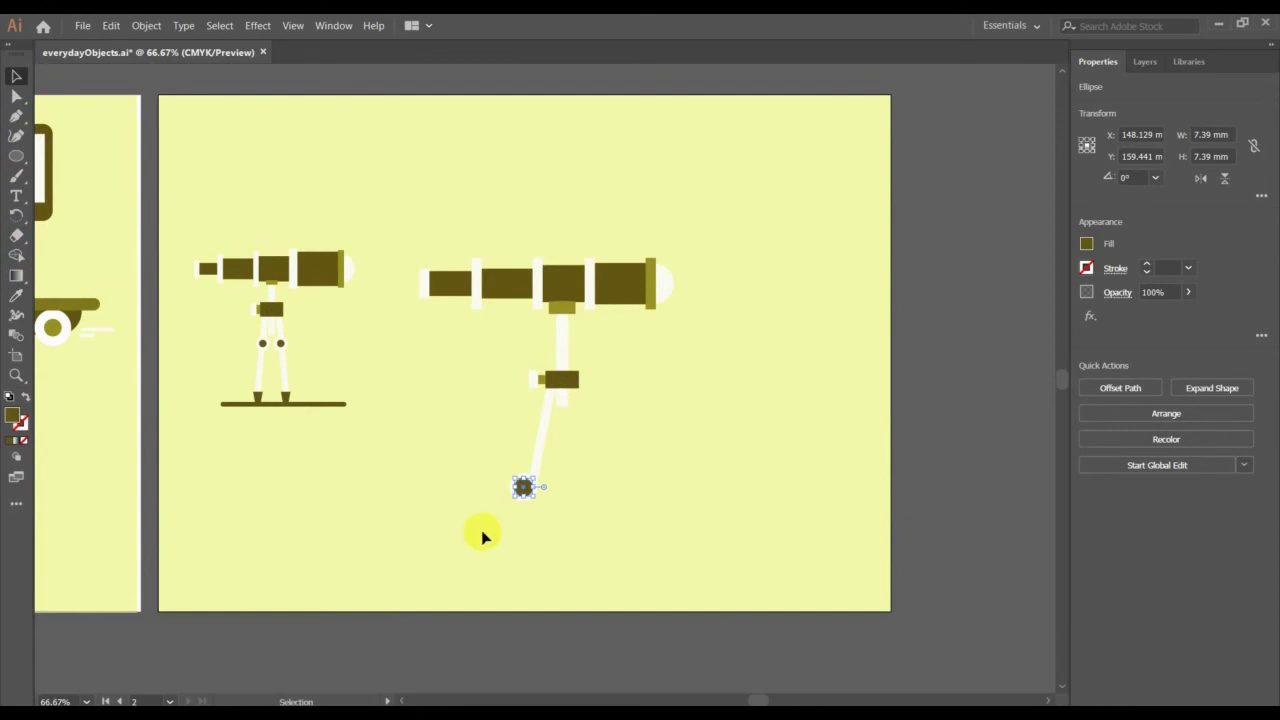
{"action": "left_click", "coordinate": [497, 468]}
{"action": "left_click_drag", "start_coordinate": [514, 482], "coordinate": [518, 496]}
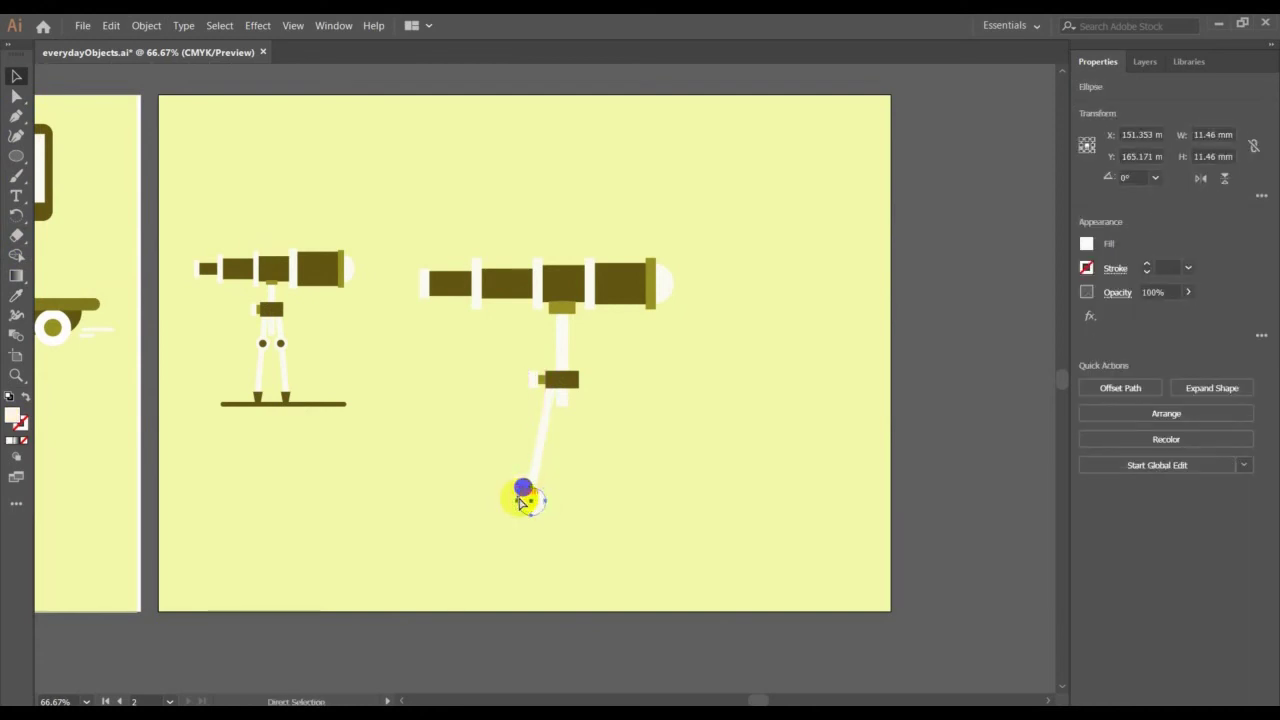
{"action": "left_click", "coordinate": [523, 497]}
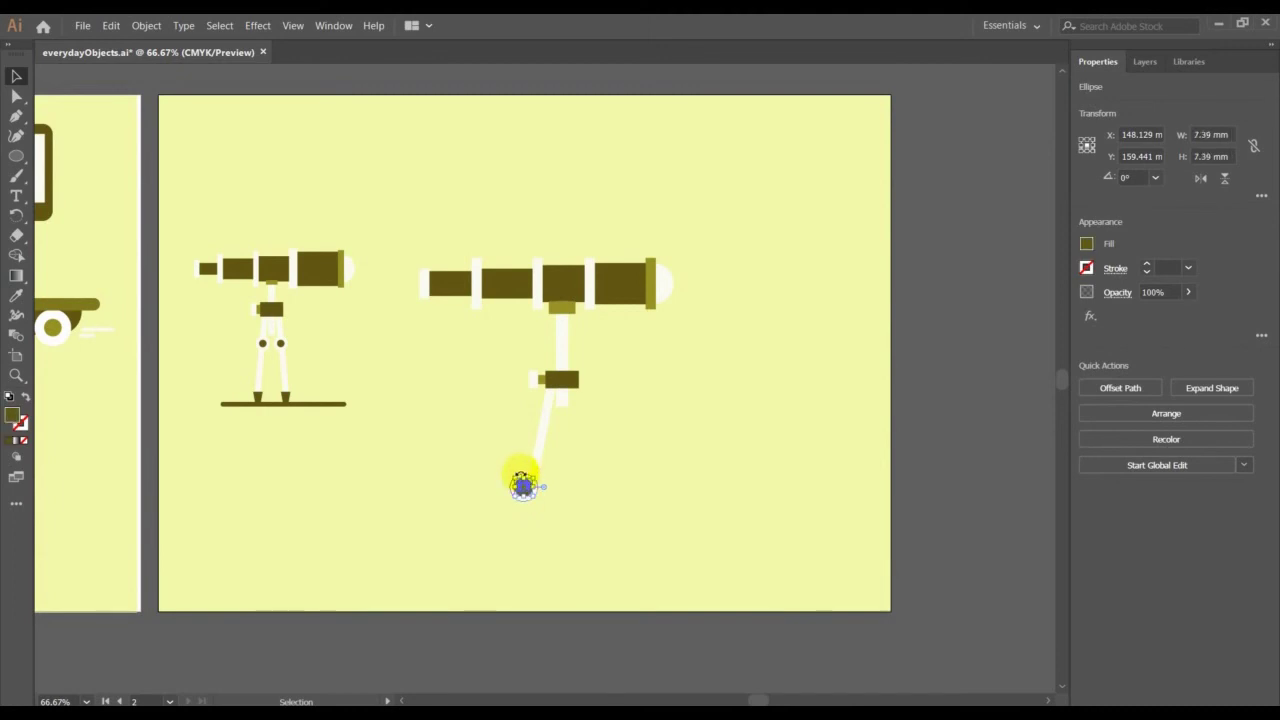
- Group the two concentric circles and move the group up onto the middle of the left leg as its joint
{"action": "left_click", "coordinate": [527, 508]}
{"action": "left_click_drag", "start_coordinate": [491, 437], "coordinate": [518, 524]}
{"action": "key", "text": "ctrl+g"}
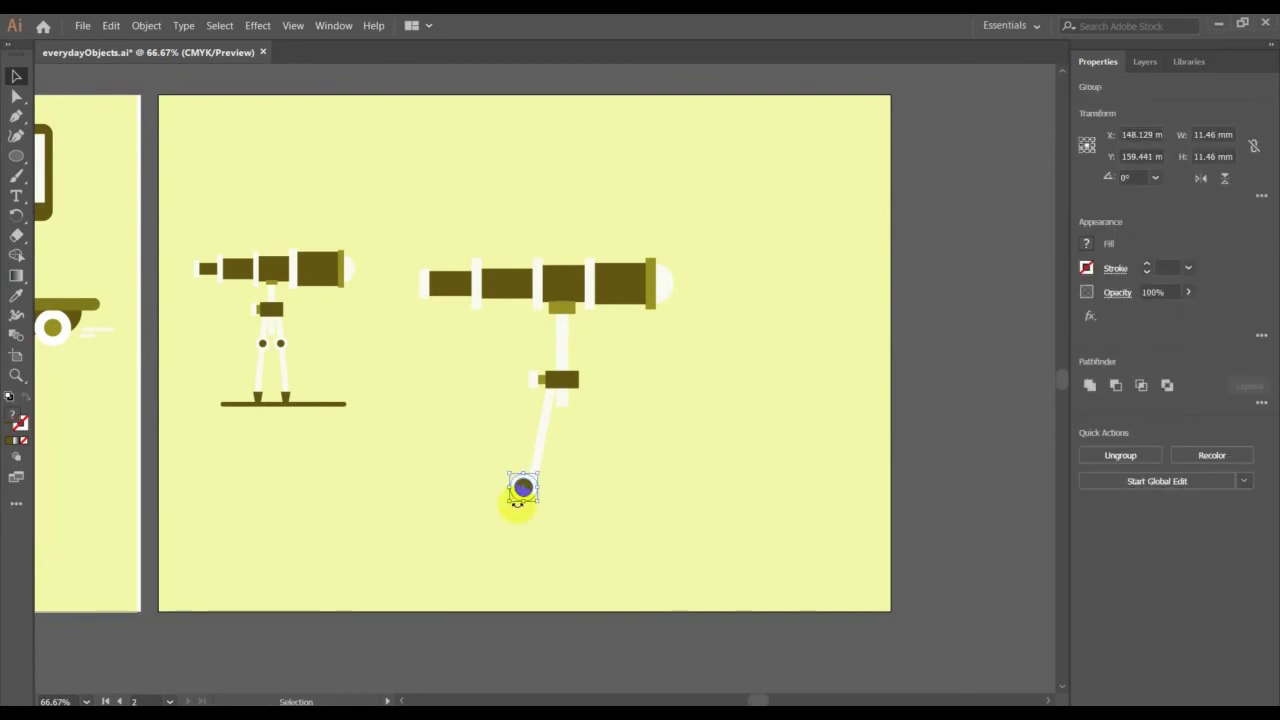
{"action": "left_click_drag", "start_coordinate": [521, 497], "coordinate": [531, 458]}
{"action": "left_click", "coordinate": [535, 492]}
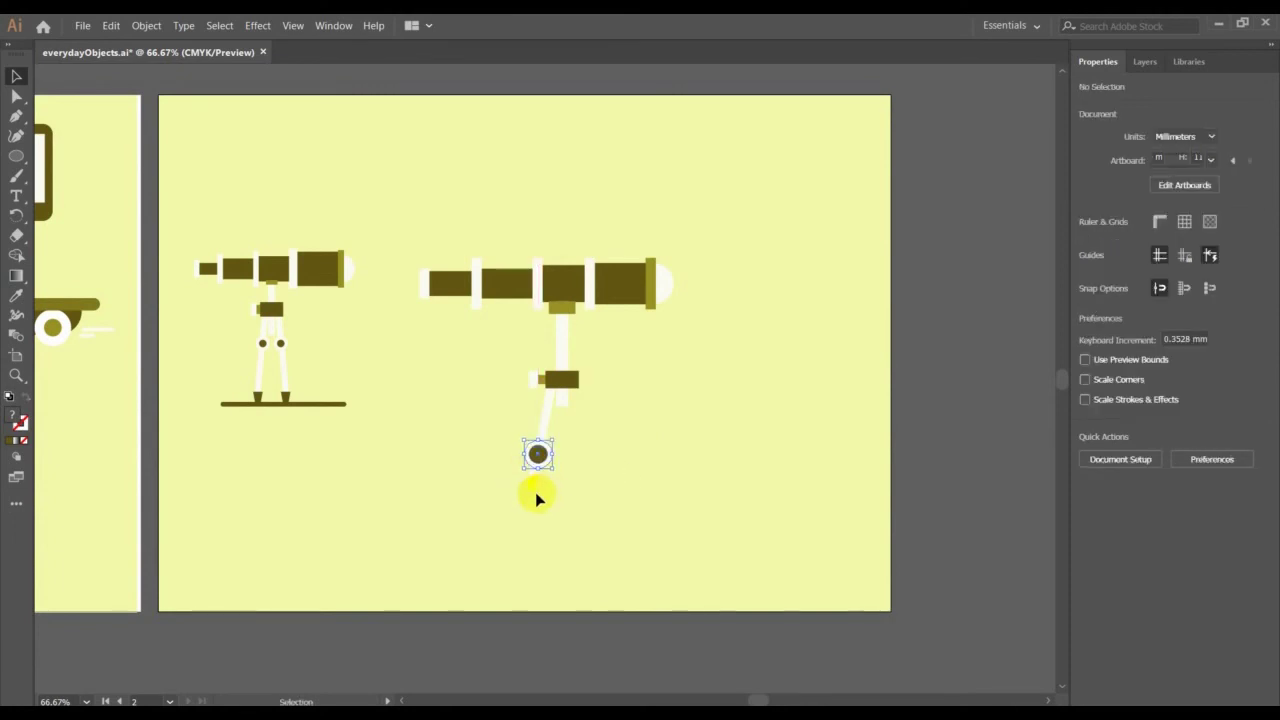
- Lengthen the left leg downward along its tilt to an overall extent of about 14.1 mm by 60.8 mm
{"action": "left_click", "coordinate": [534, 496]}
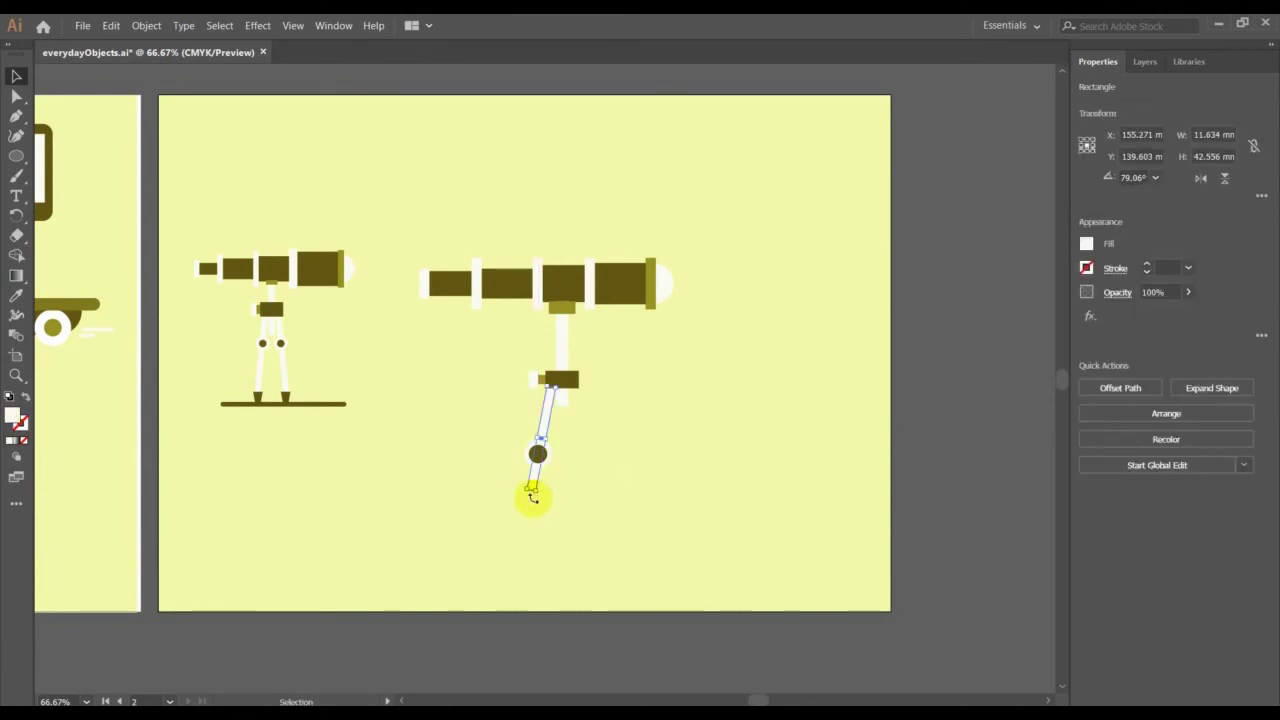
{"action": "left_click_drag", "start_coordinate": [538, 492], "coordinate": [521, 534]}
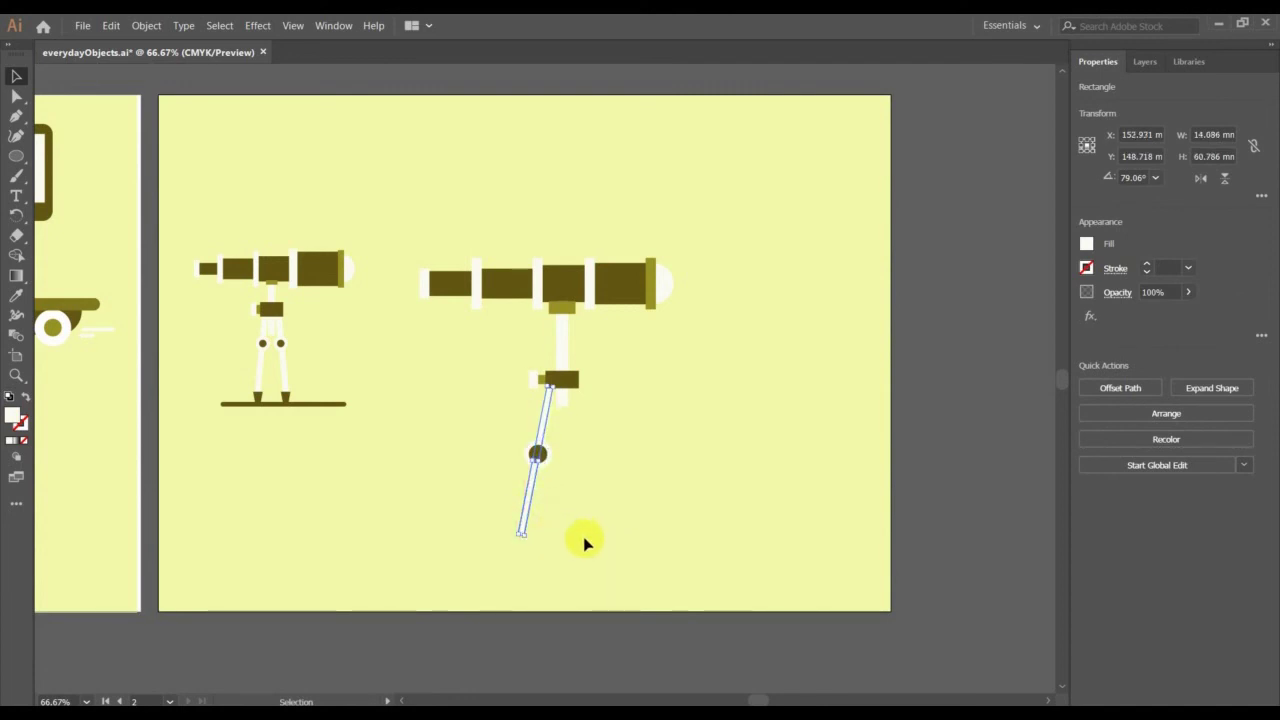
{"action": "left_click", "coordinate": [585, 541]}
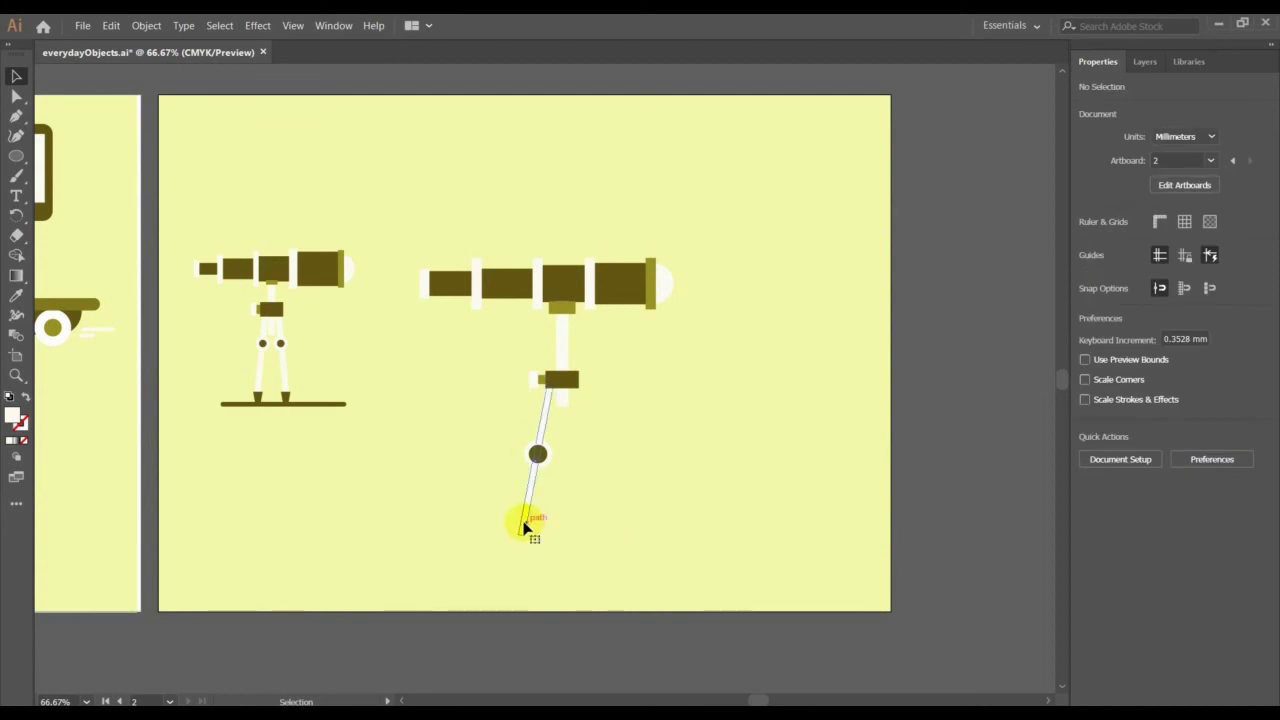
{"action": "left_click", "coordinate": [545, 476]}
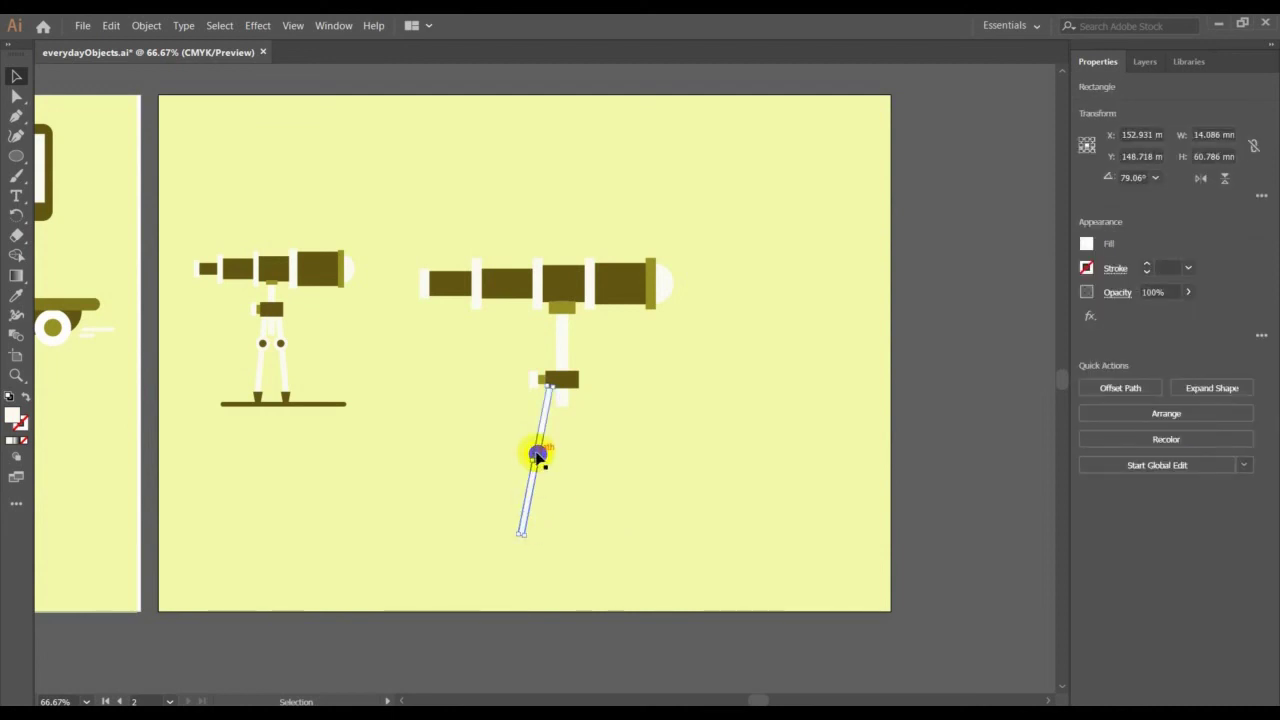
{"action": "left_click_drag", "start_coordinate": [538, 456], "coordinate": [542, 460]}
{"action": "left_click", "coordinate": [574, 483]}
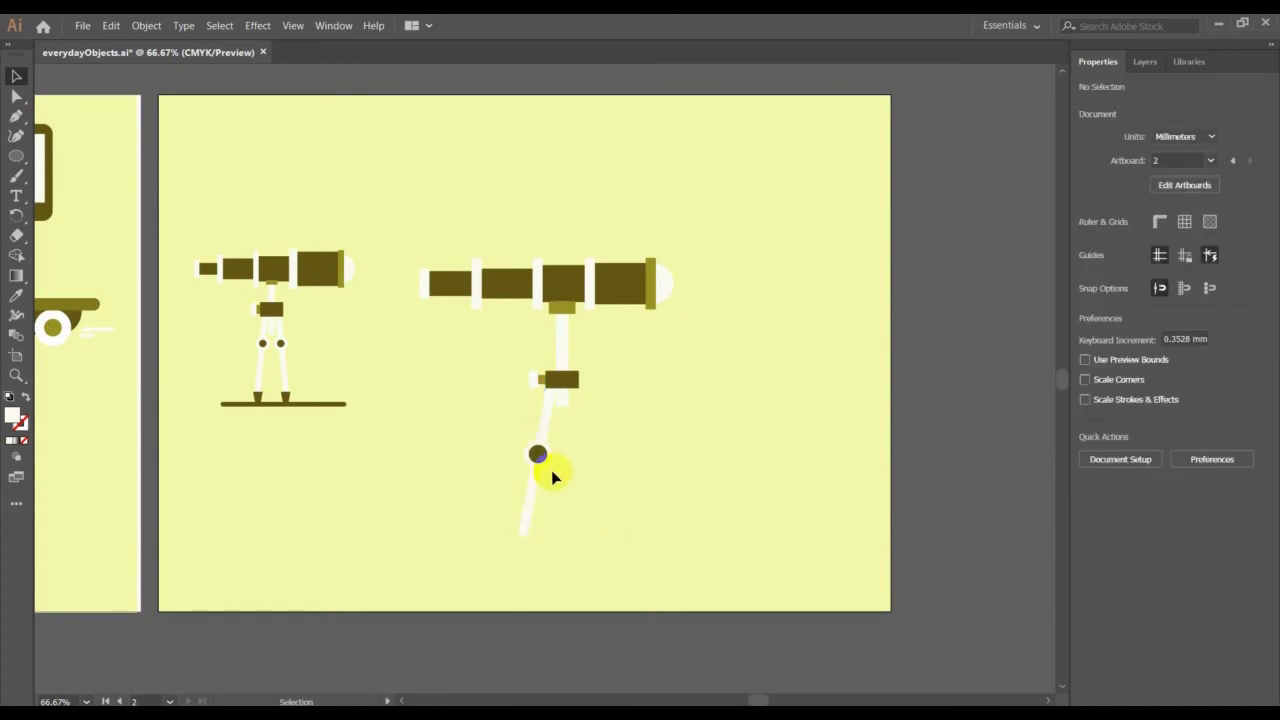
- Scale the leg's joint group down proportionally from its centre to about 8.8 mm across
{"action": "left_click", "coordinate": [546, 462]}
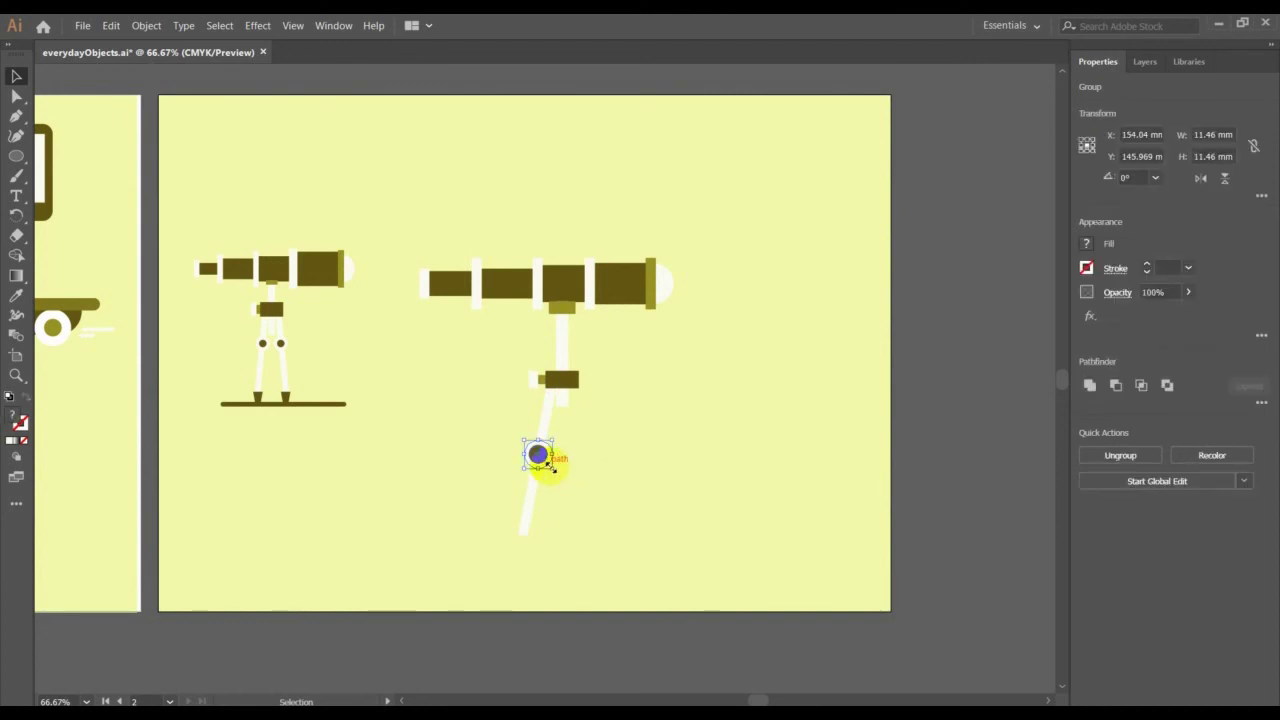
{"action": "left_click_drag", "start_coordinate": [549, 466], "coordinate": [549, 470]}
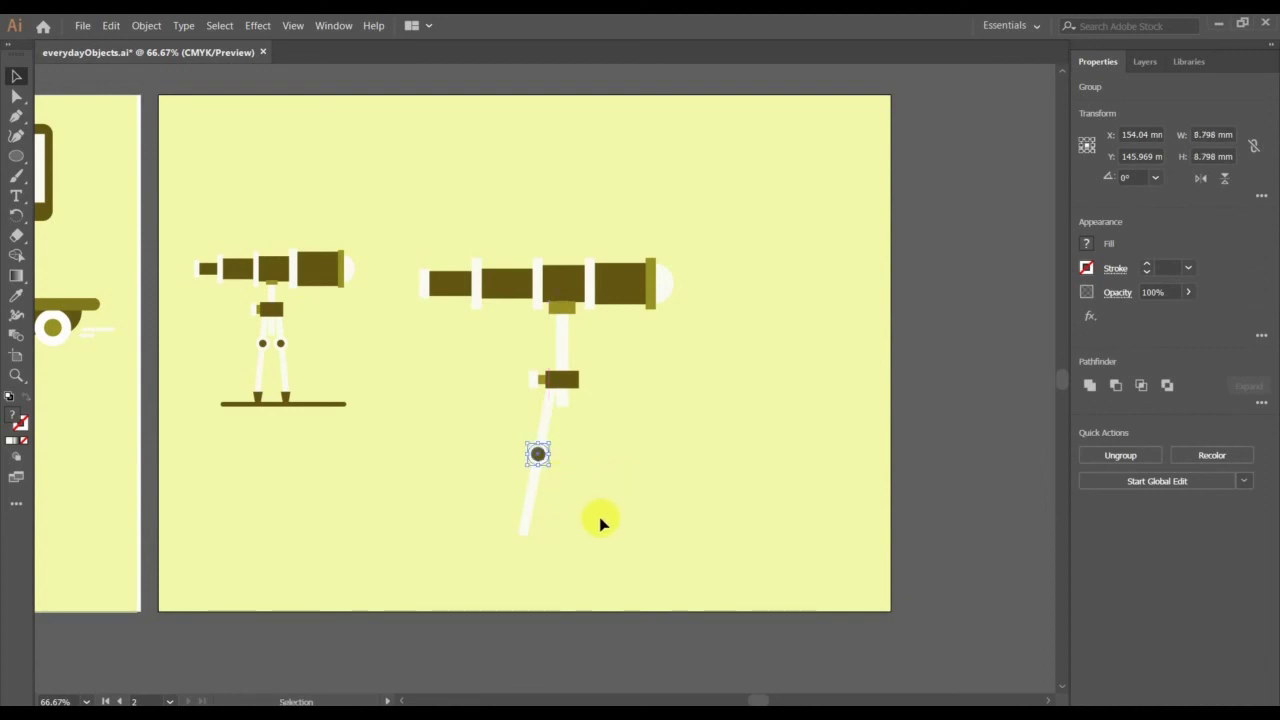
{"action": "left_click", "coordinate": [600, 517]}
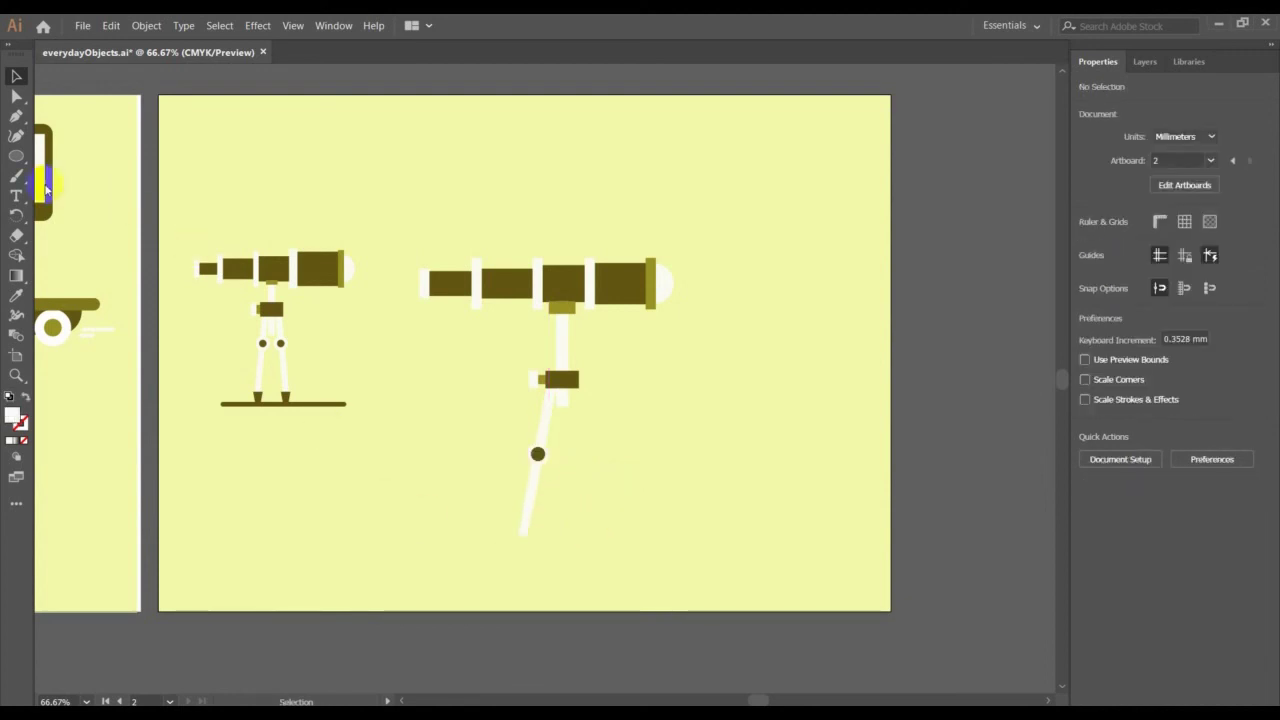
- Draw a horizontal base rectangle about 74.6 mm by 6.5 mm below the left leg
{"action": "left_click", "coordinate": [16, 157]}
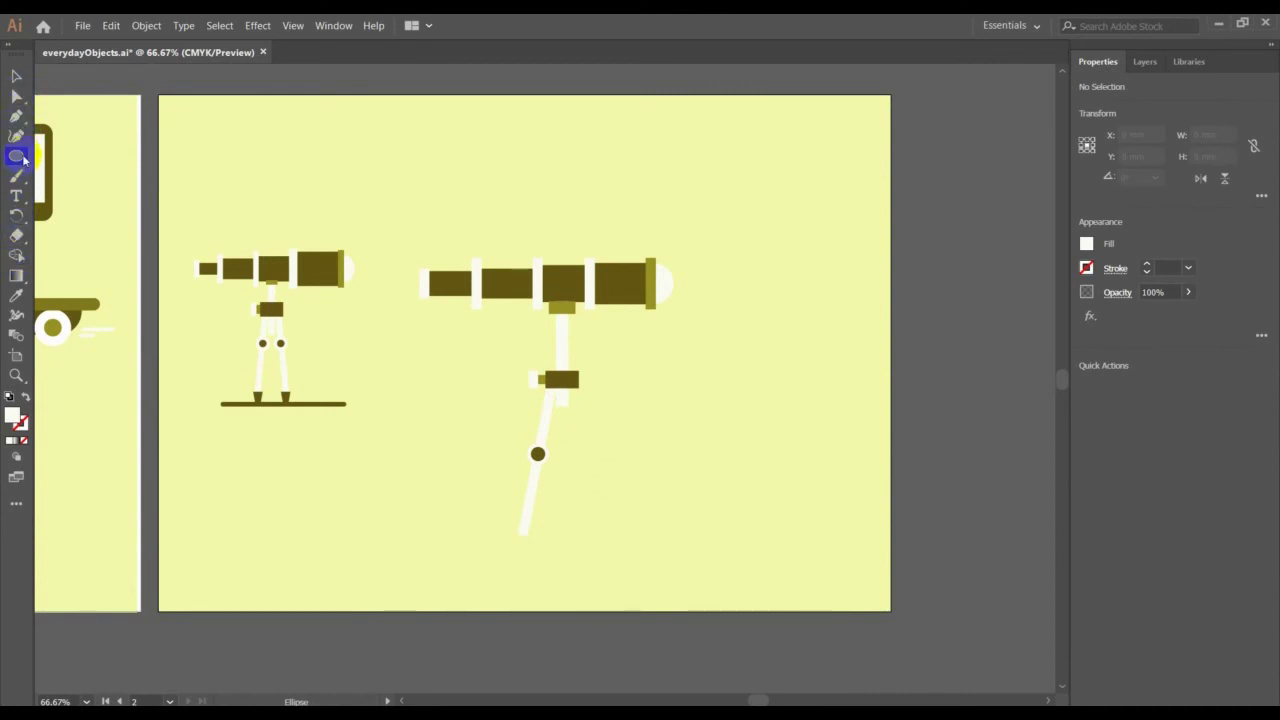
{"action": "left_click_drag", "start_coordinate": [20, 157], "coordinate": [60, 155]}
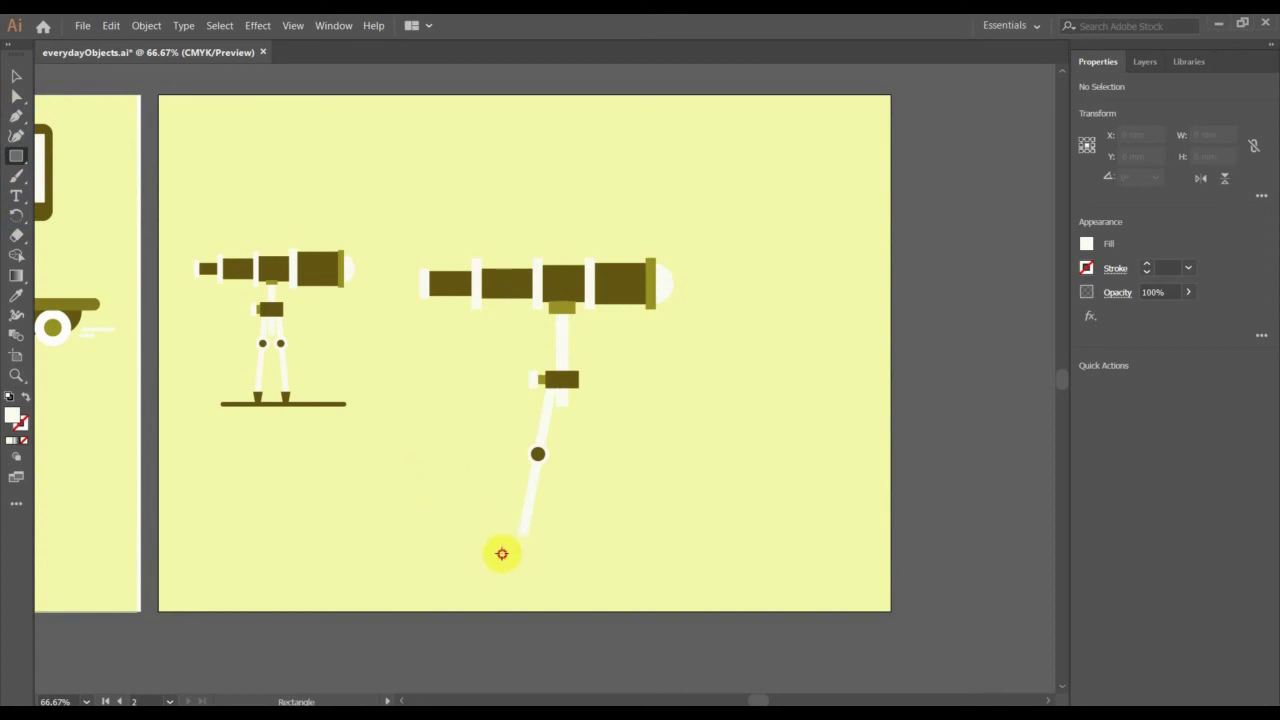
{"action": "left_click_drag", "start_coordinate": [502, 553], "coordinate": [686, 569]}
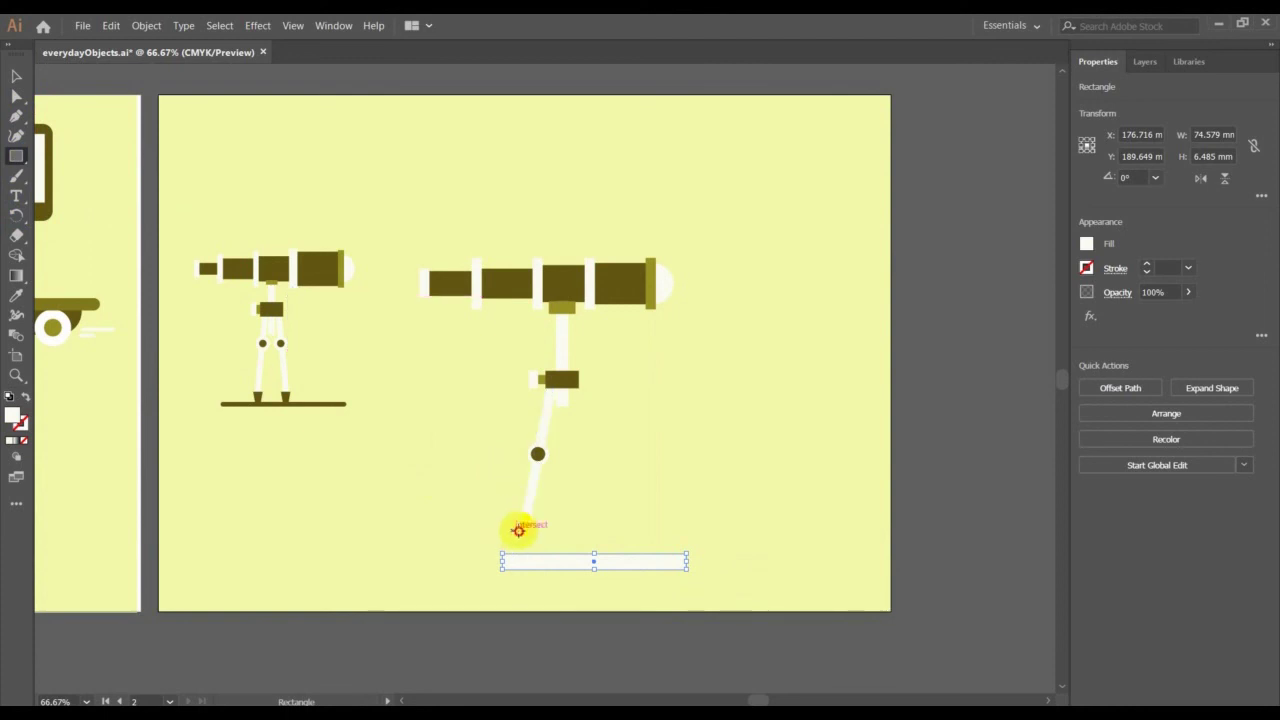
- Draw a square foot of about 7.7 mm at the leg's lower end and pull its bottom corners inward into a taper
{"action": "left_click_drag", "start_coordinate": [518, 530], "coordinate": [533, 551]}
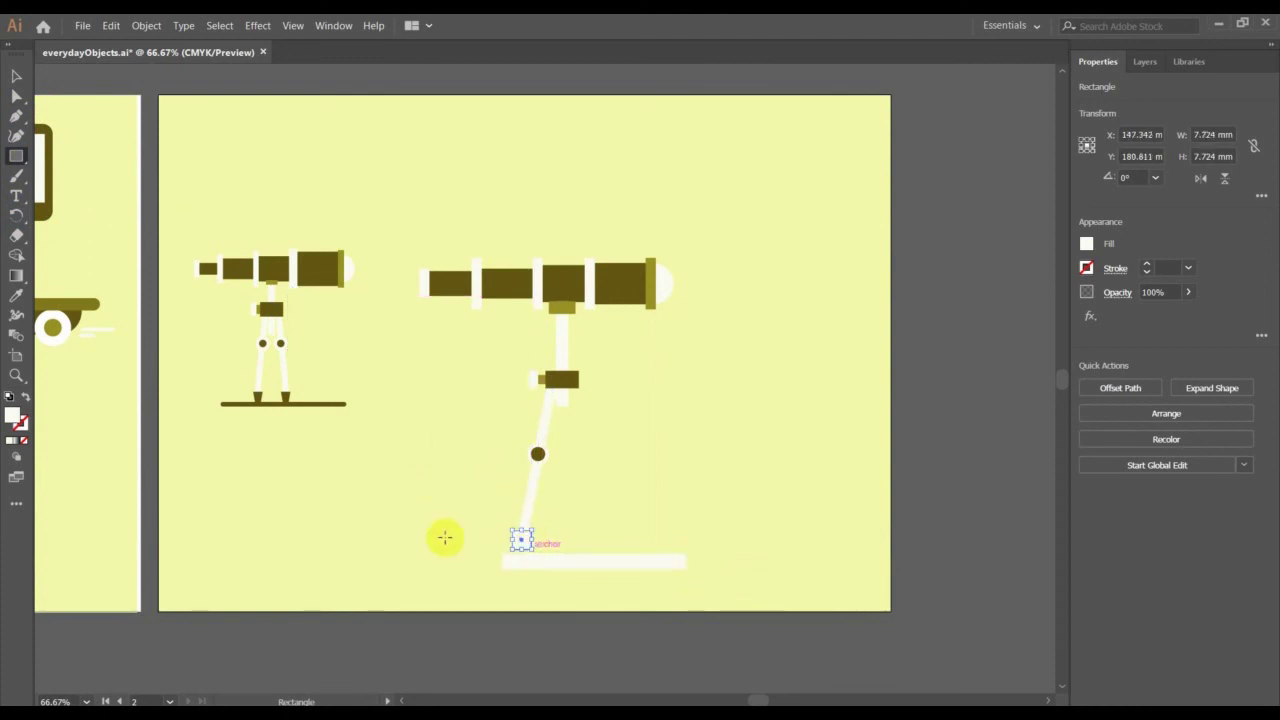
{"action": "left_click", "coordinate": [17, 80]}
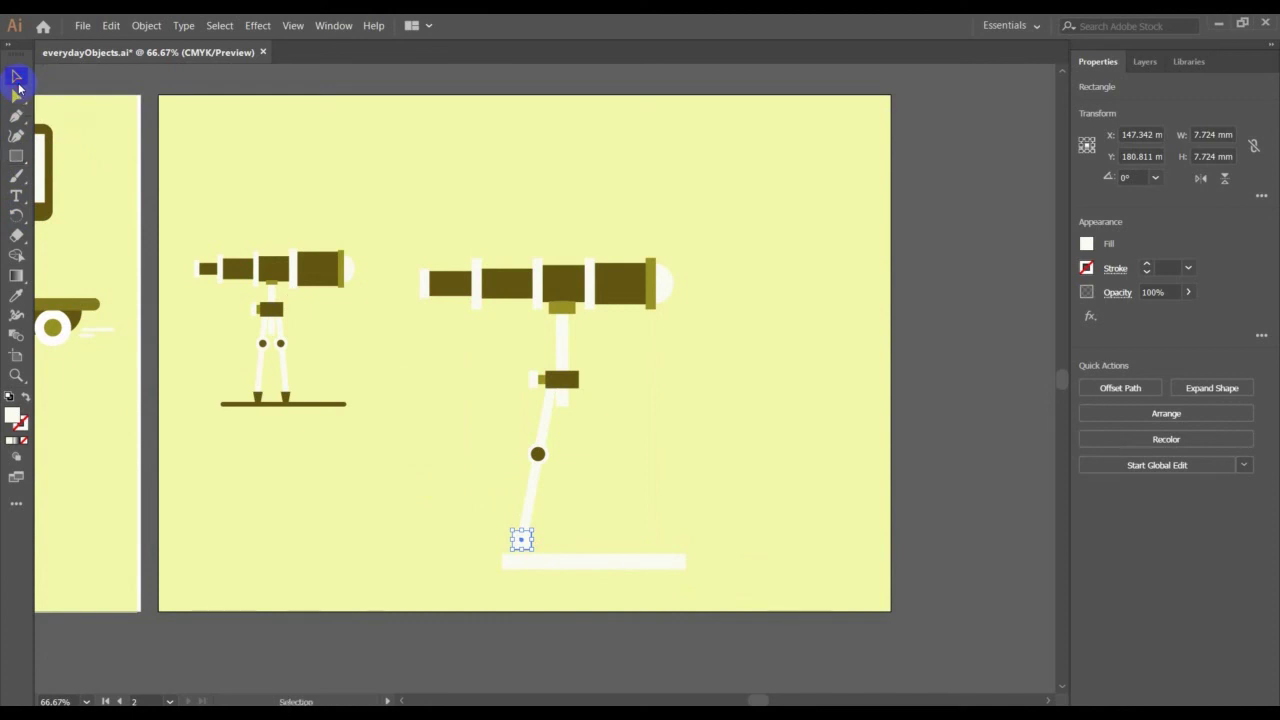
{"action": "left_click", "coordinate": [14, 96]}
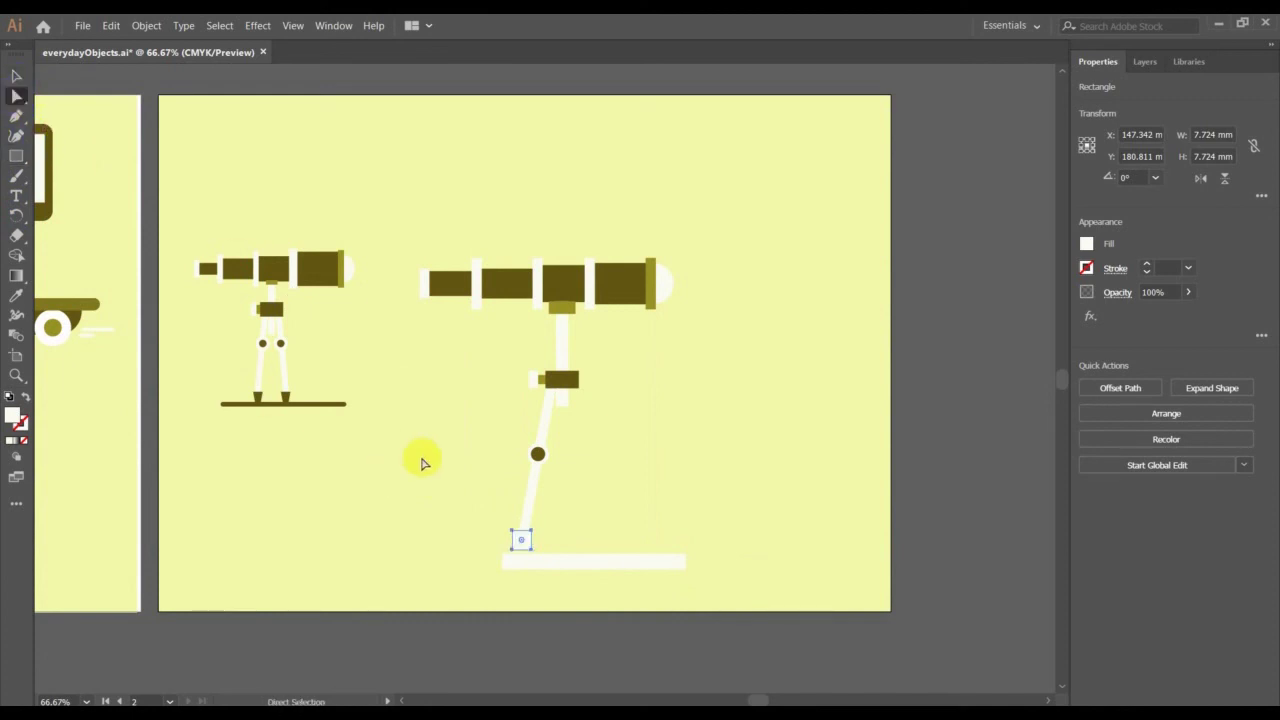
{"action": "left_click_drag", "start_coordinate": [528, 551], "coordinate": [516, 556]}
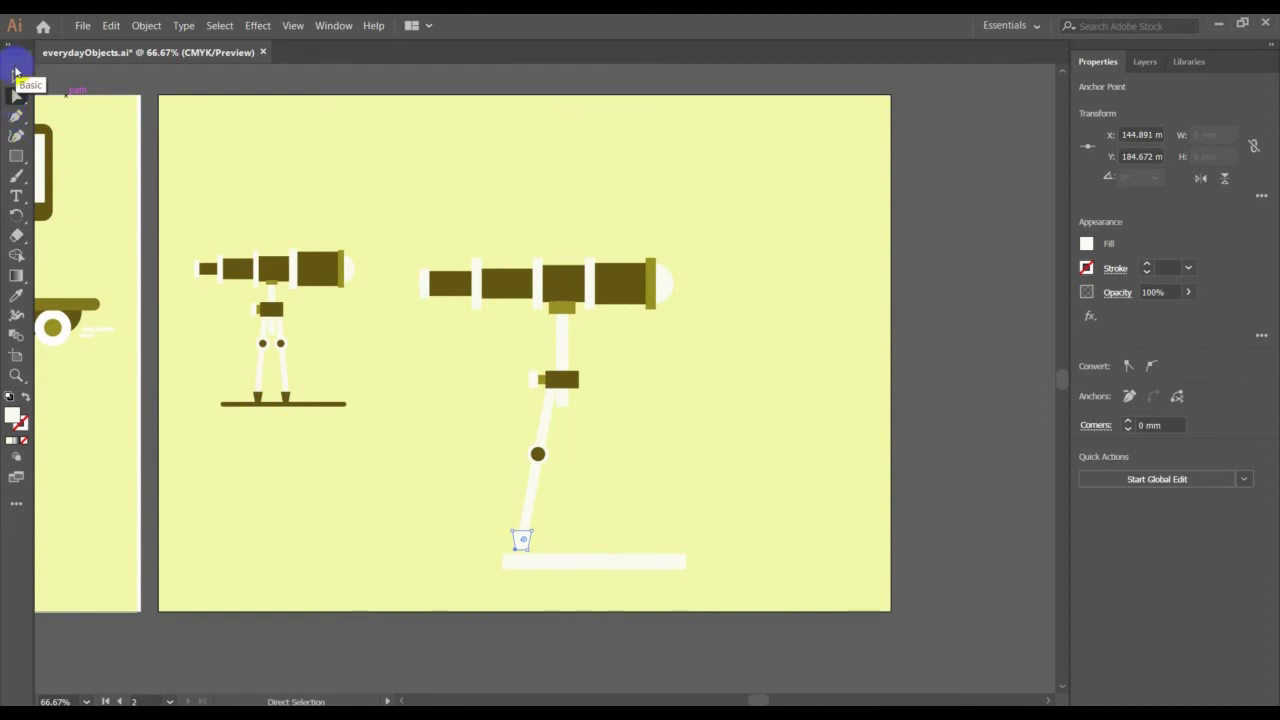
- Recolour the tapered foot with the telescope body's dark brown
{"action": "left_click", "coordinate": [16, 295]}
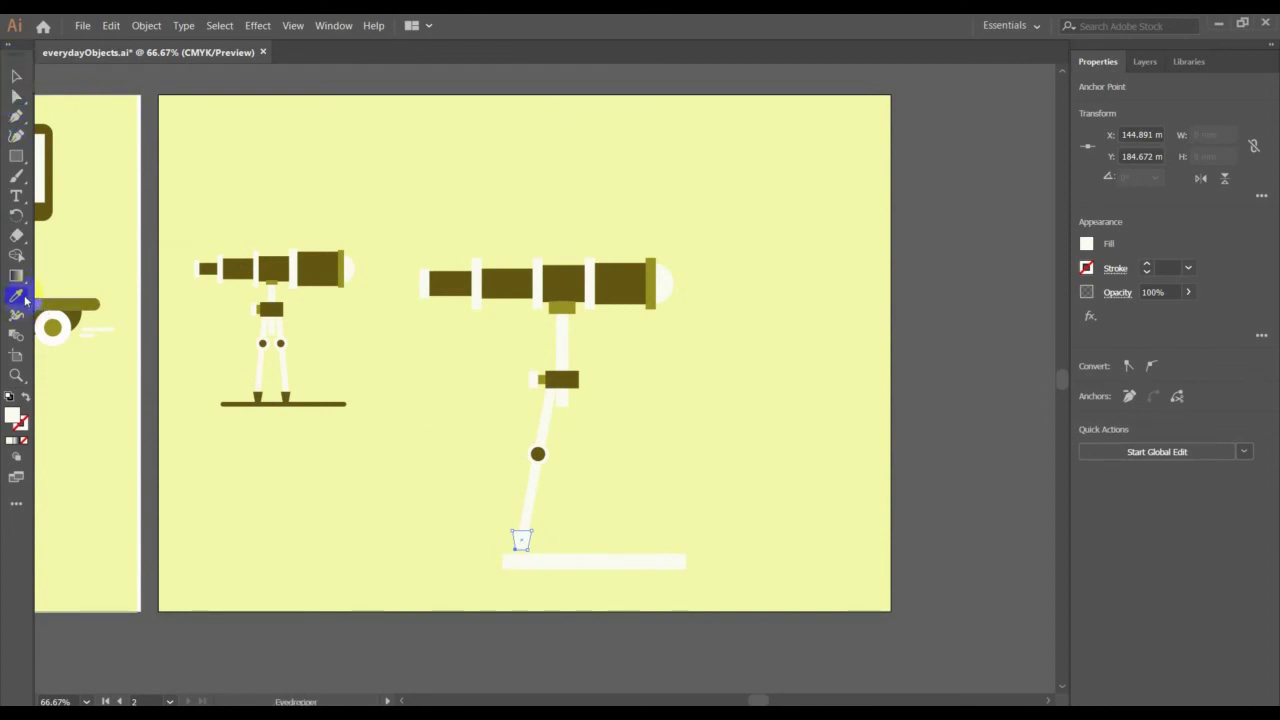
{"action": "left_click", "coordinate": [503, 284]}
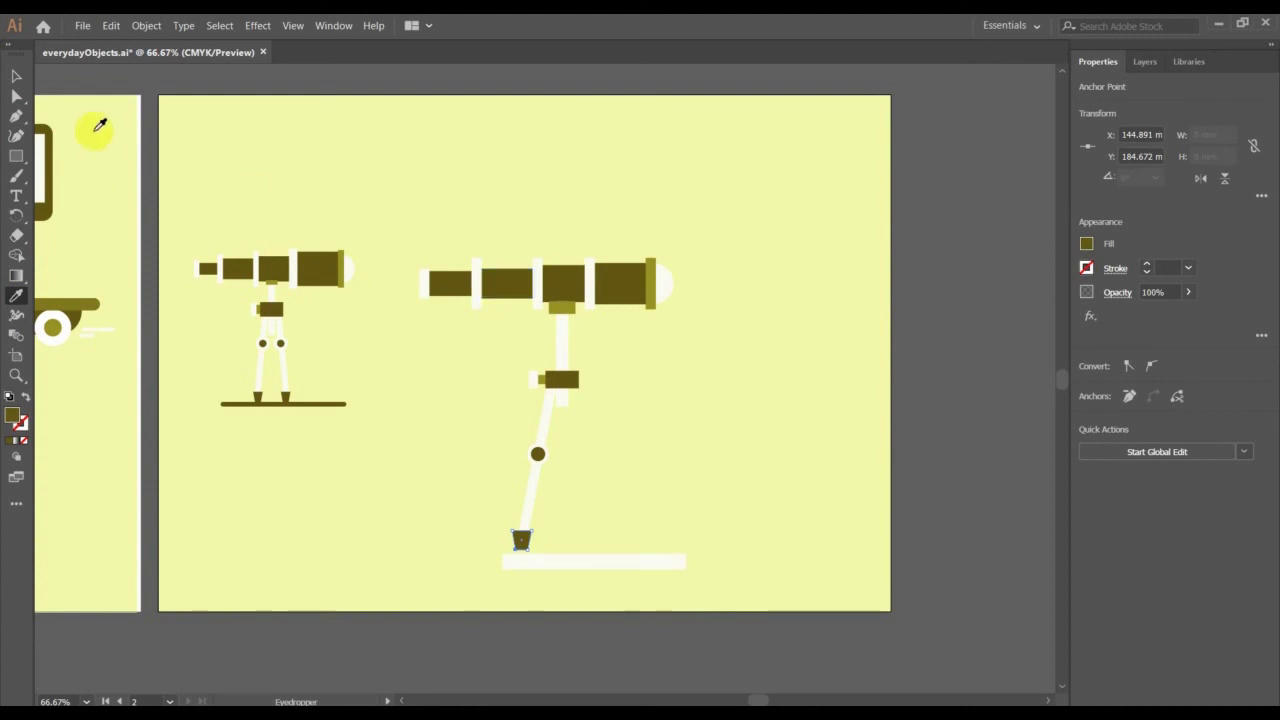
{"action": "left_click", "coordinate": [16, 76]}
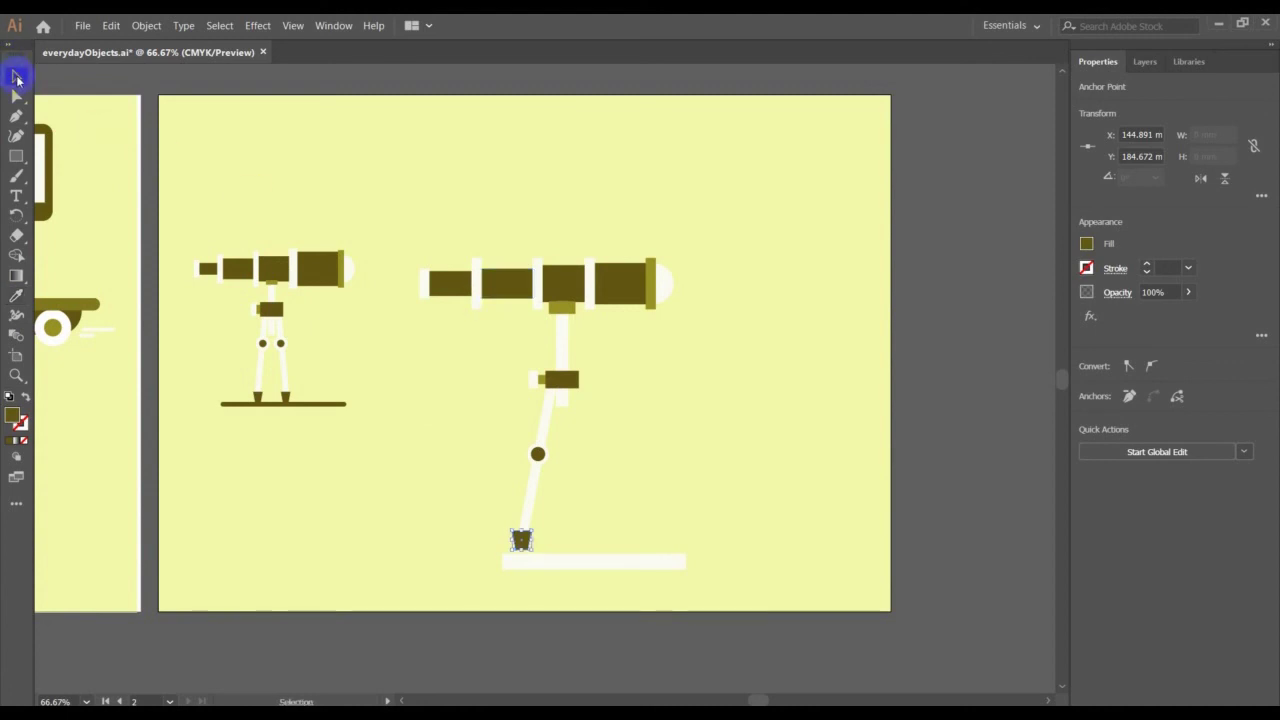
{"action": "left_click", "coordinate": [412, 492]}
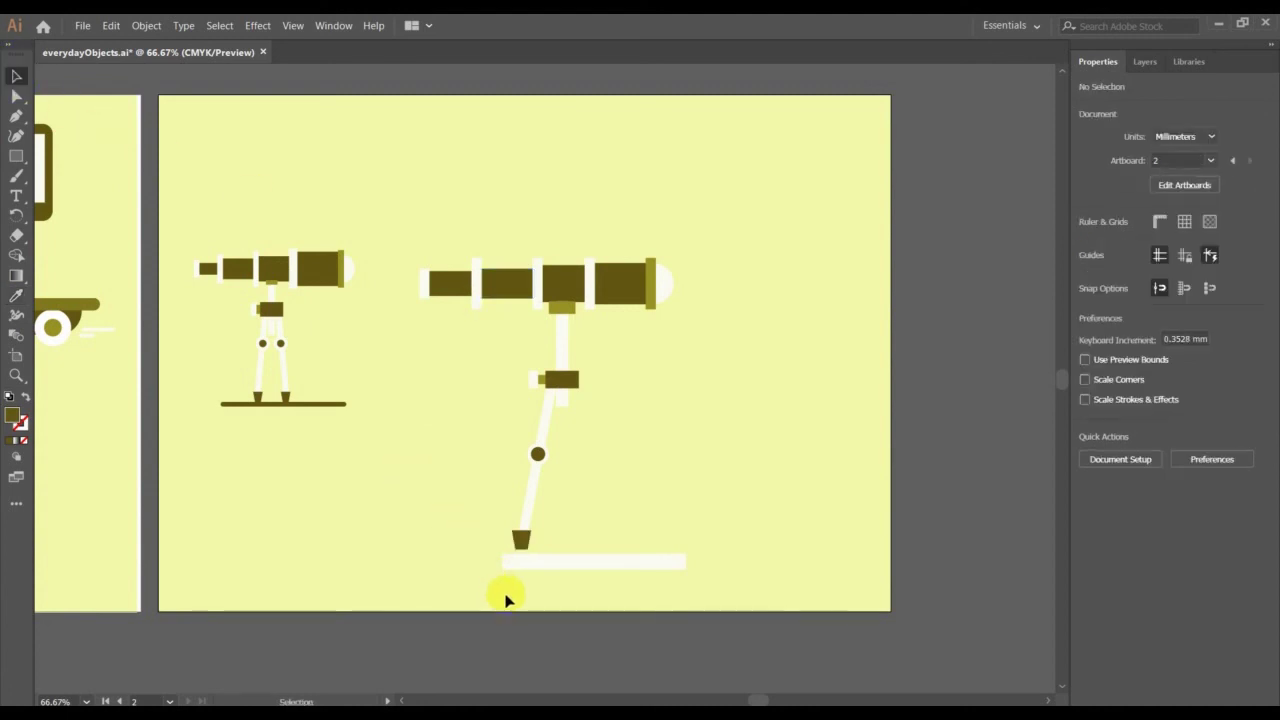
- Centre the foot on the leg, stretch it to about 9.2 mm tall, and move the base rectangle about 11 mm lower
{"action": "left_click", "coordinate": [522, 545]}
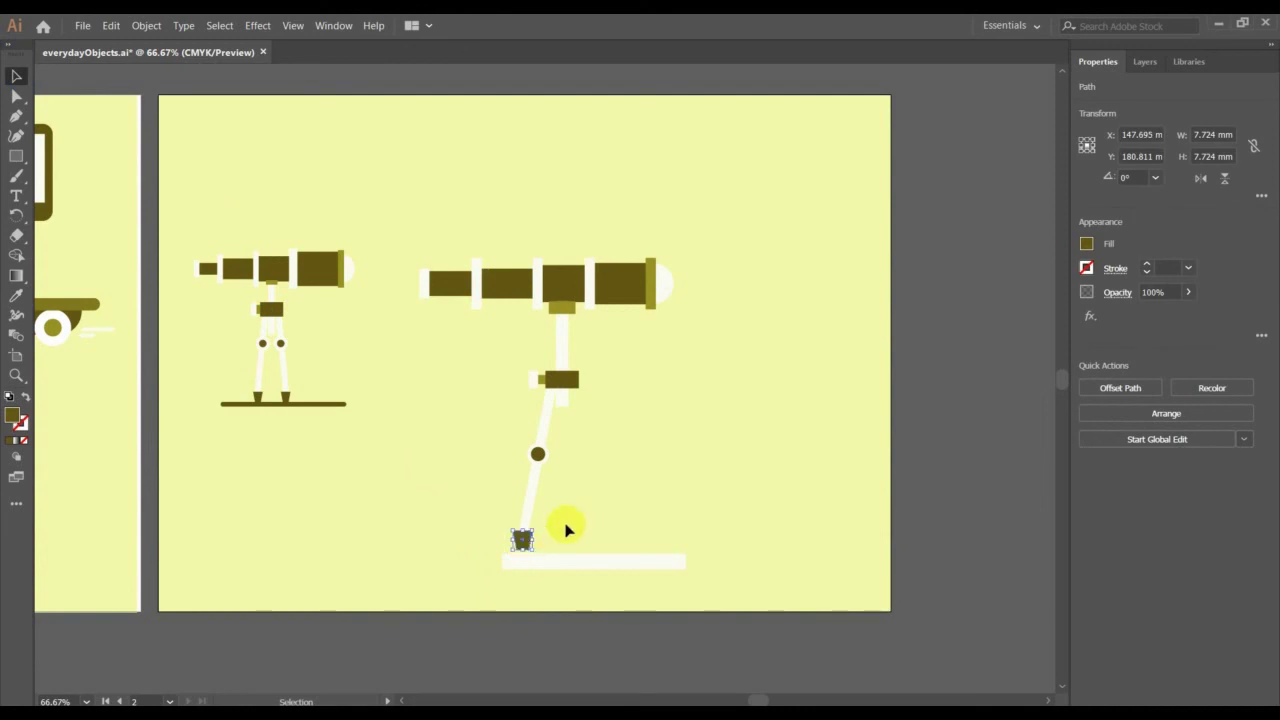
{"action": "left_click", "coordinate": [565, 530]}
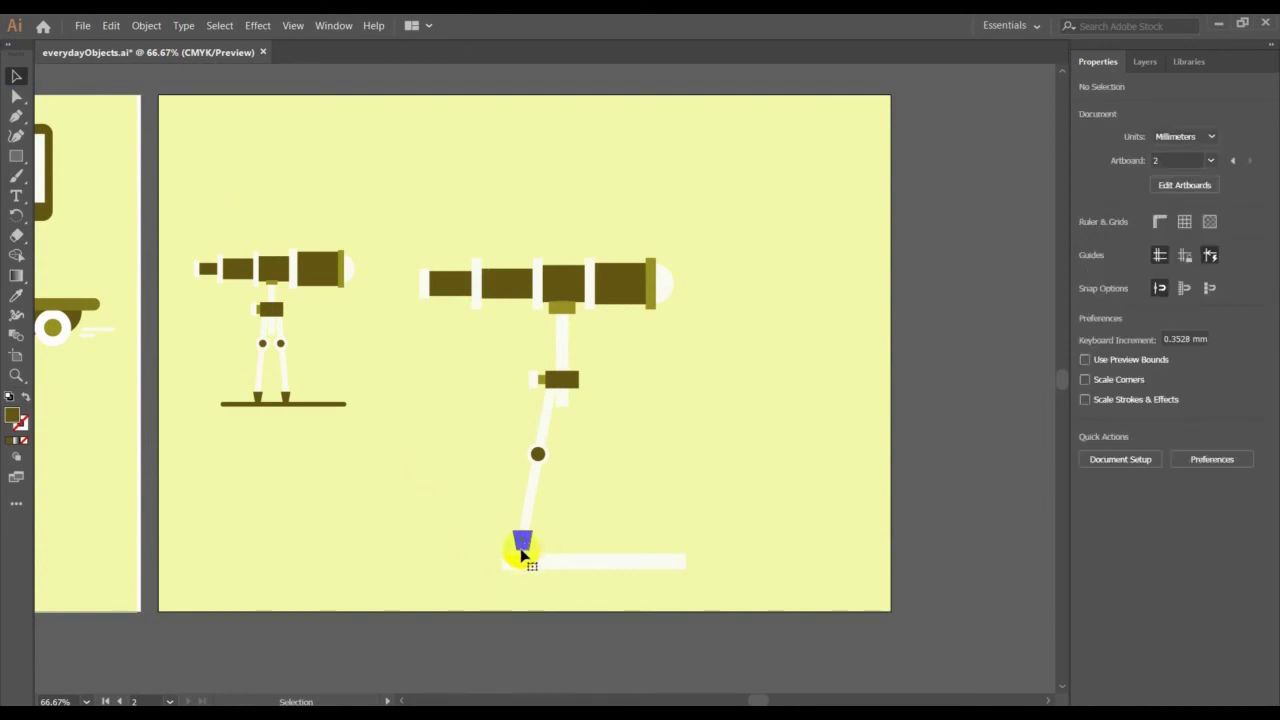
{"action": "left_click", "coordinate": [523, 546]}
{"action": "left_click_drag", "start_coordinate": [523, 549], "coordinate": [577, 587]}
{"action": "left_click", "coordinate": [576, 538]}
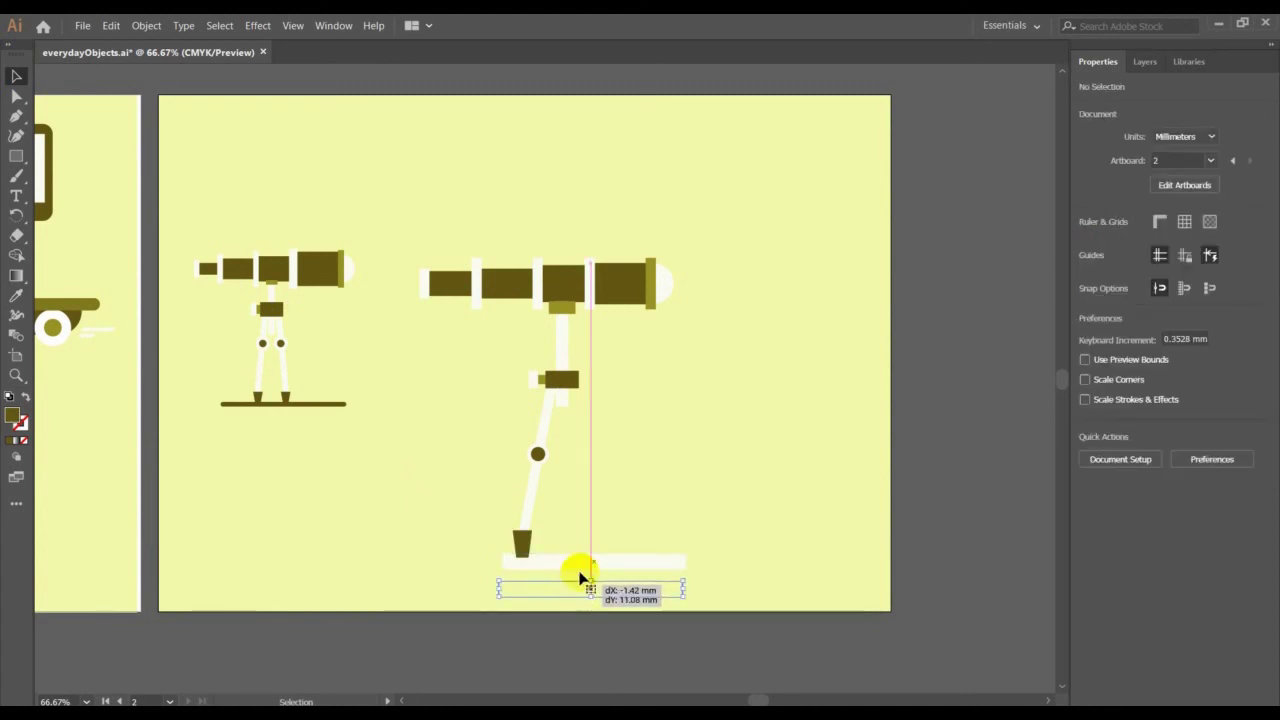
{"action": "left_click", "coordinate": [527, 548]}
{"action": "left_click_drag", "start_coordinate": [523, 557], "coordinate": [523, 556]}
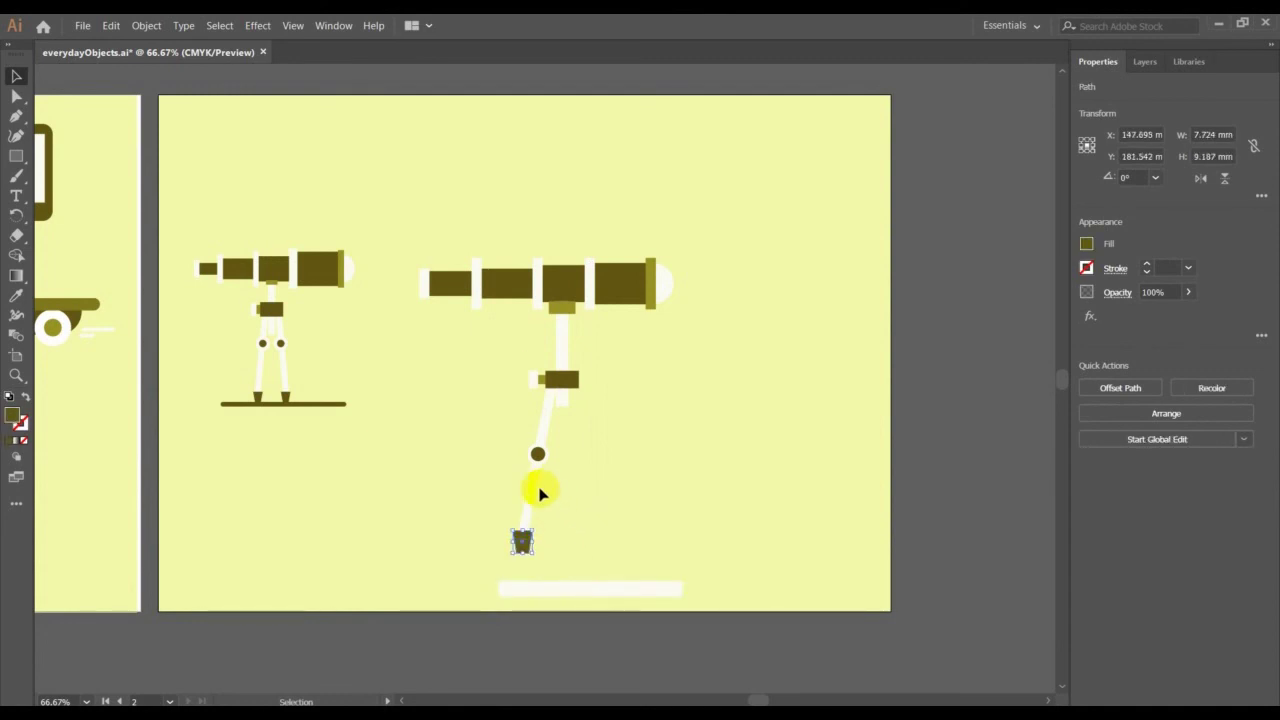
- Group the left leg together with its joint and foot
{"action": "left_click", "coordinate": [500, 428]}
{"action": "left_click_drag", "start_coordinate": [500, 428], "coordinate": [542, 567]}
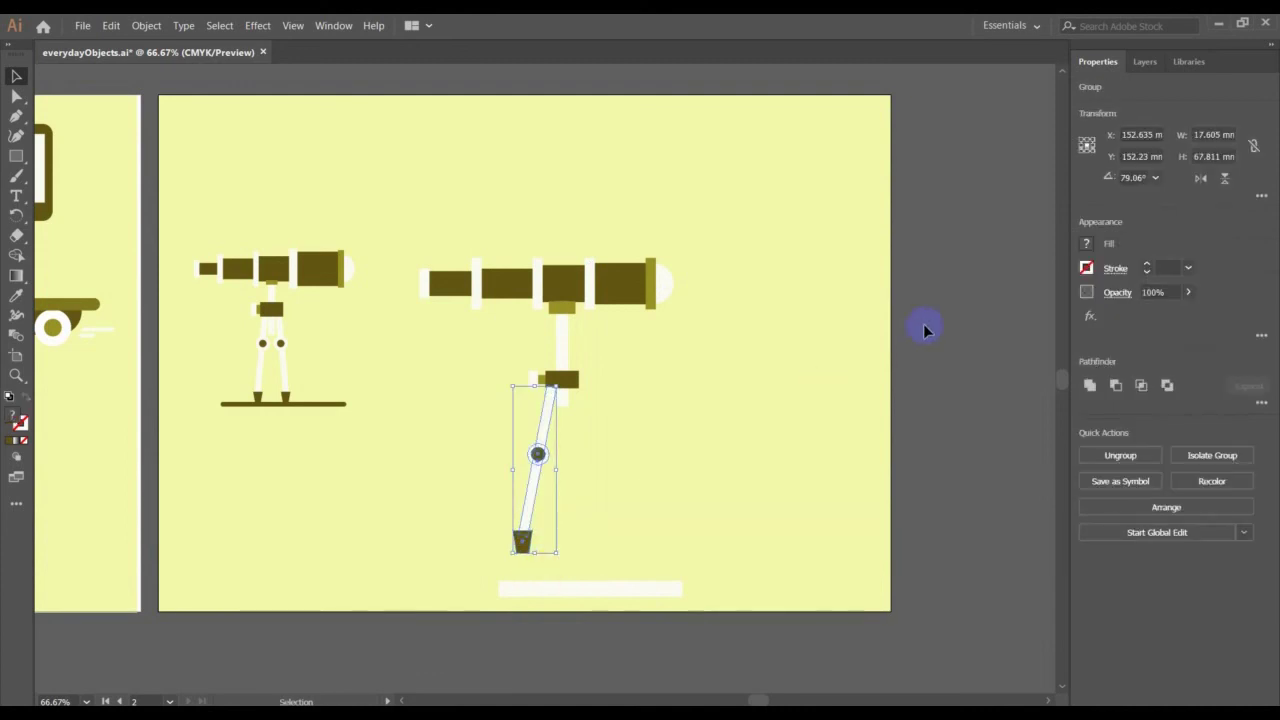
- Duplicate the left leg group in place and mirror the copy horizontally
{"action": "left_click", "coordinate": [1202, 180]}
{"action": "left_click", "coordinate": [1202, 180]}
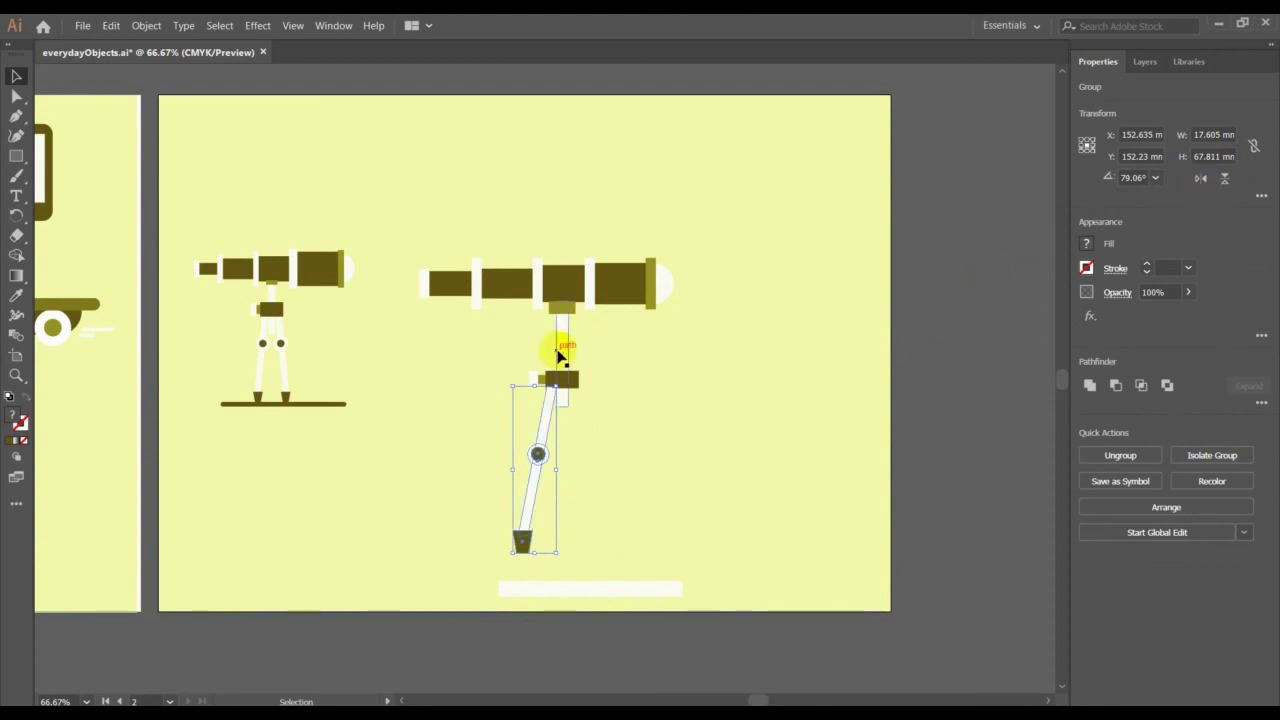
{"action": "left_click", "coordinate": [539, 454]}
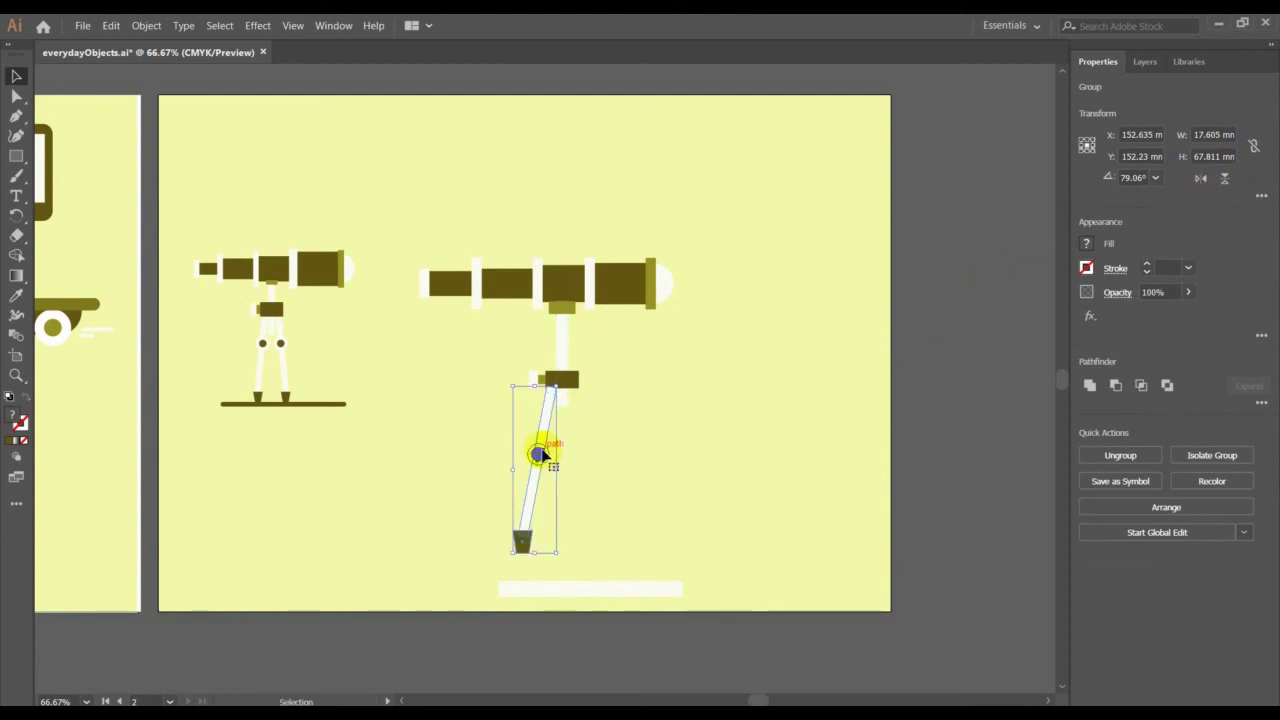
{"action": "key", "text": "ctrl+c"}
{"action": "key", "text": "ctrl+f"}
{"action": "left_click", "coordinate": [1200, 178]}
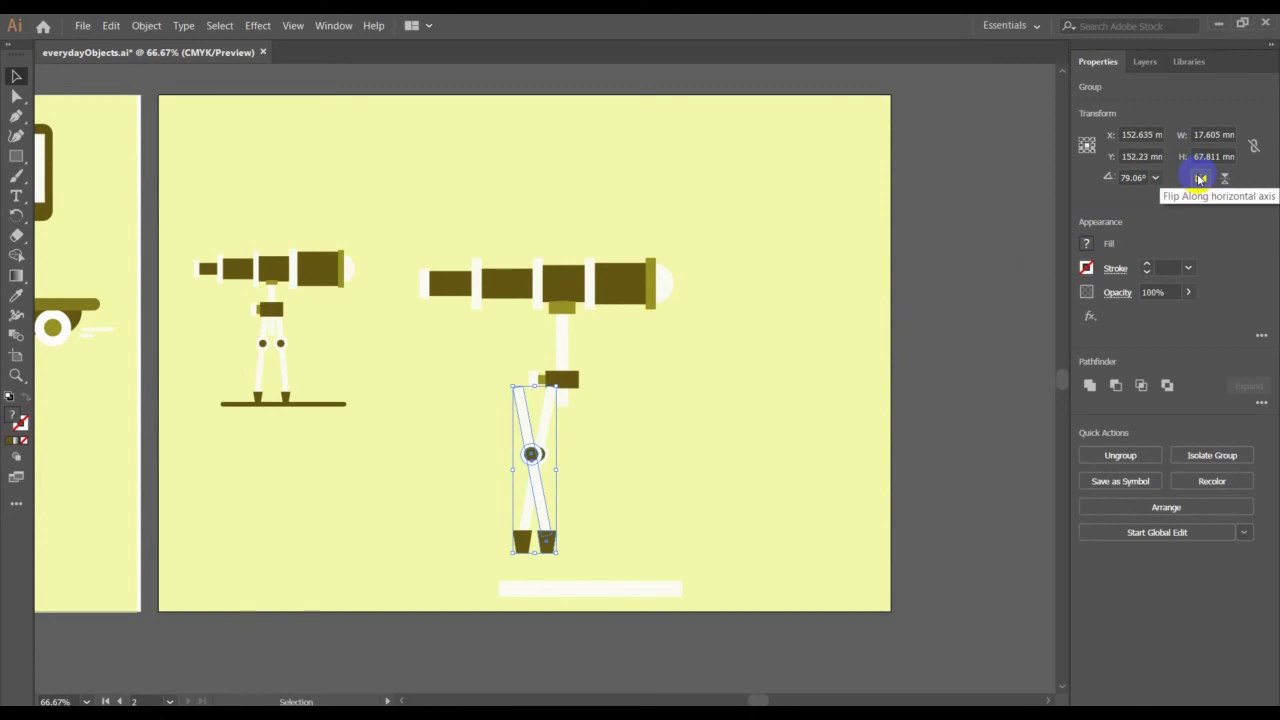
- Move the mirrored leg about 22.6 mm to the right so it forms the tripod's right leg
{"action": "key", "text": "shift+Right"}
{"action": "key", "text": "shift+Right"}
{"action": "key", "text": "shift+Right"}
{"action": "key", "text": "shift+Right"}
{"action": "key", "text": "shift+Right"}
{"action": "key", "text": "shift+Right"}
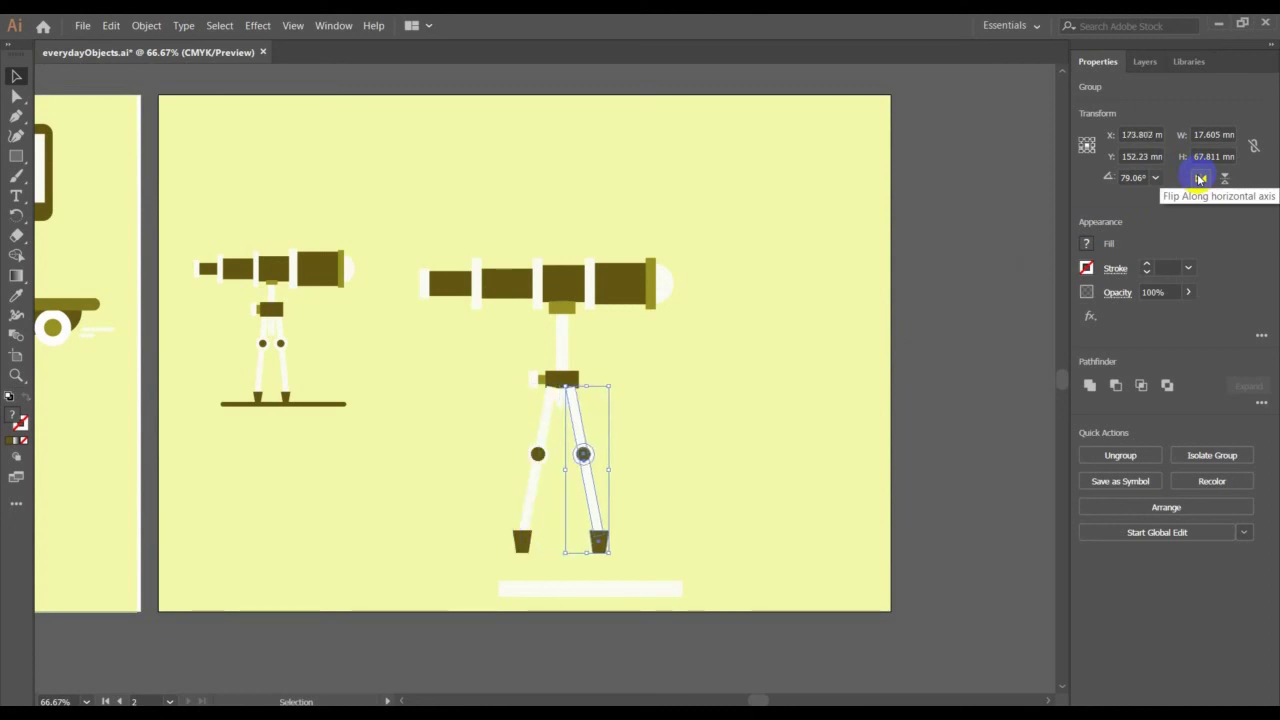
{"action": "key", "text": "Left"}
{"action": "key", "text": "Left"}
{"action": "key", "text": "Left"}
{"action": "key", "text": "Left"}
{"action": "key", "text": "Left"}
{"action": "key", "text": "Left"}
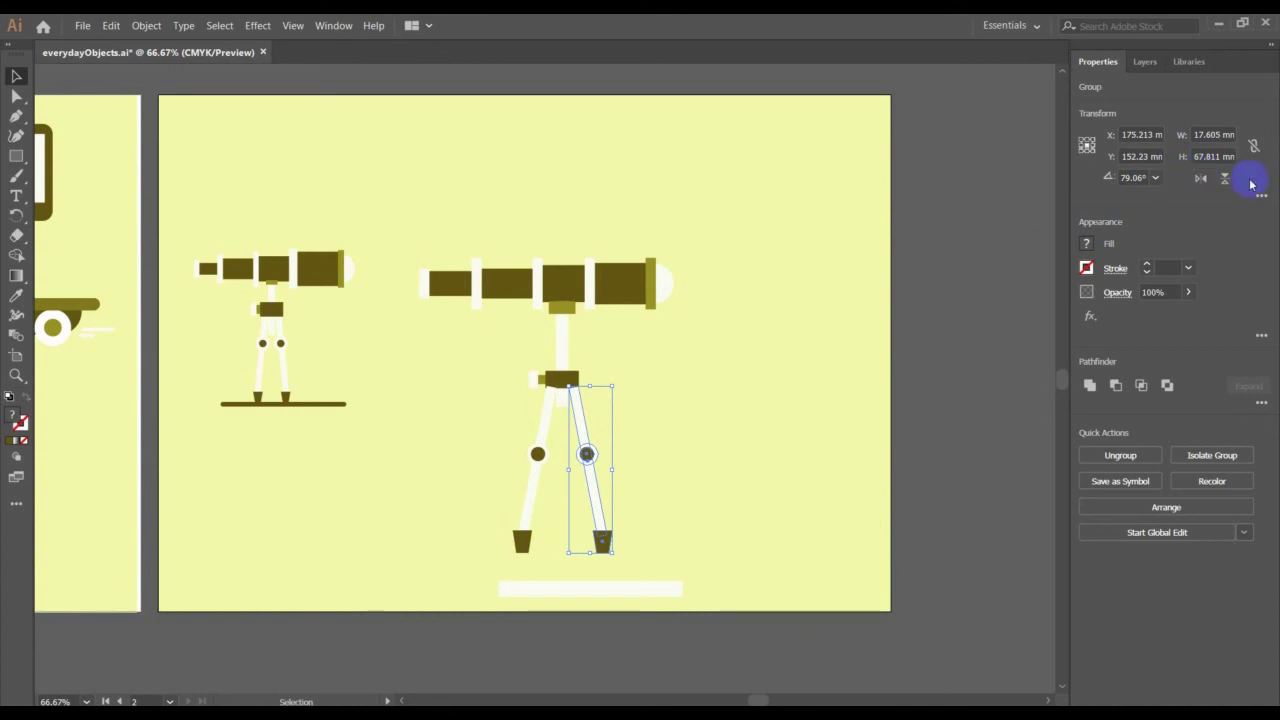
{"action": "left_click", "coordinate": [938, 316]}
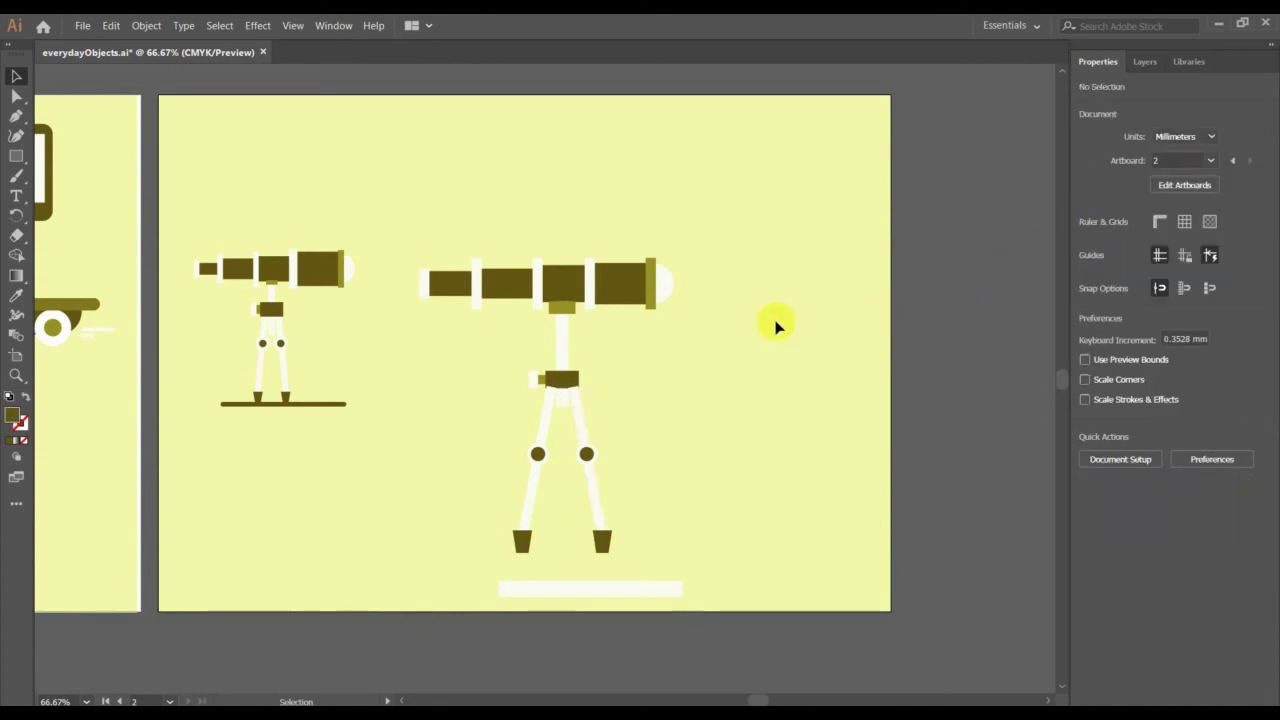
- Bring the dark brown clamp block on the tripod's column to the front, above both leg tops
{"action": "right_click", "coordinate": [572, 377]}
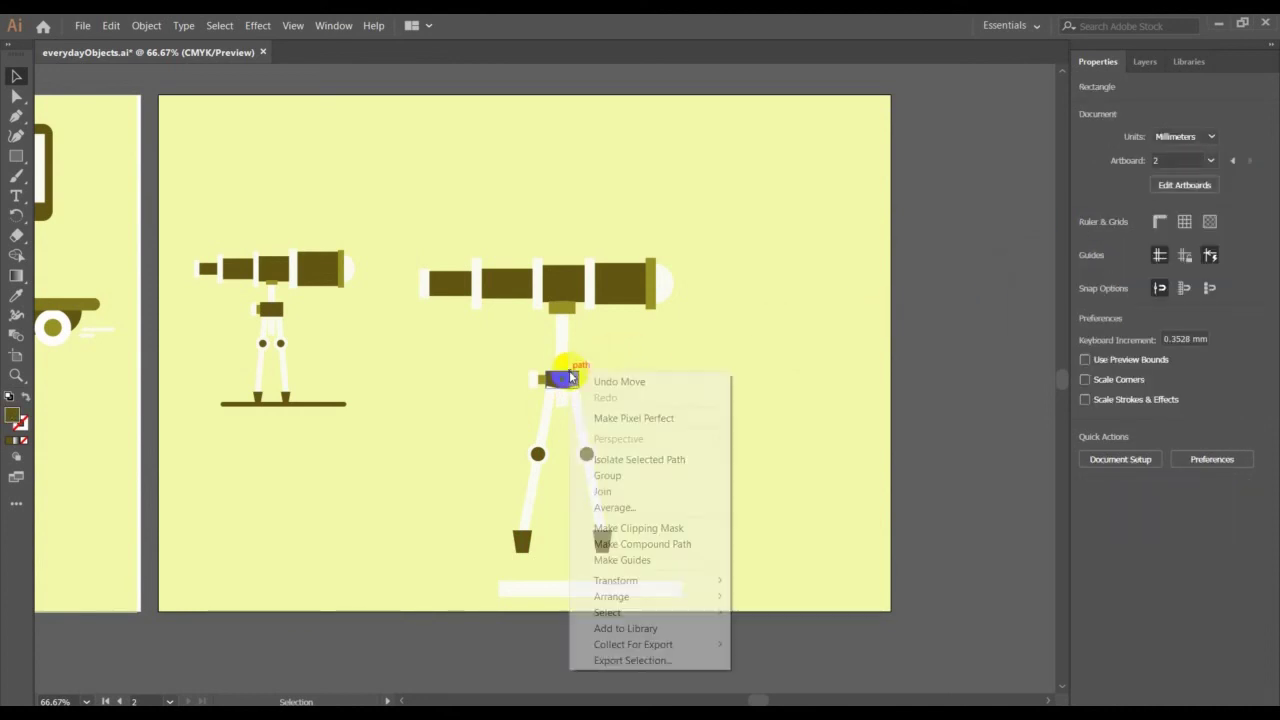
{"action": "mouse_move", "coordinate": [711, 598]}
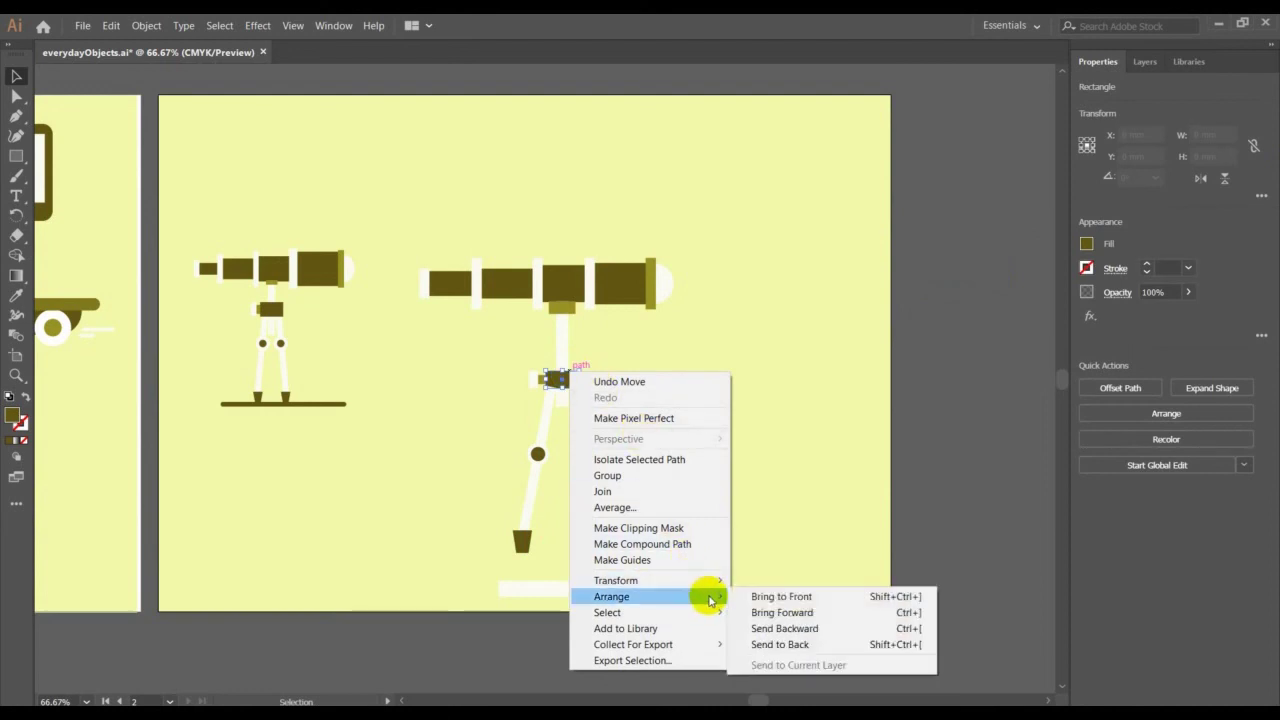
{"action": "left_click", "coordinate": [760, 596]}
- Move the white base rectangle up and slightly left so it sits directly beneath the tripod's feet
{"action": "left_click", "coordinate": [659, 600]}
{"action": "left_click_drag", "start_coordinate": [659, 600], "coordinate": [700, 589]}
{"action": "left_click", "coordinate": [700, 589]}
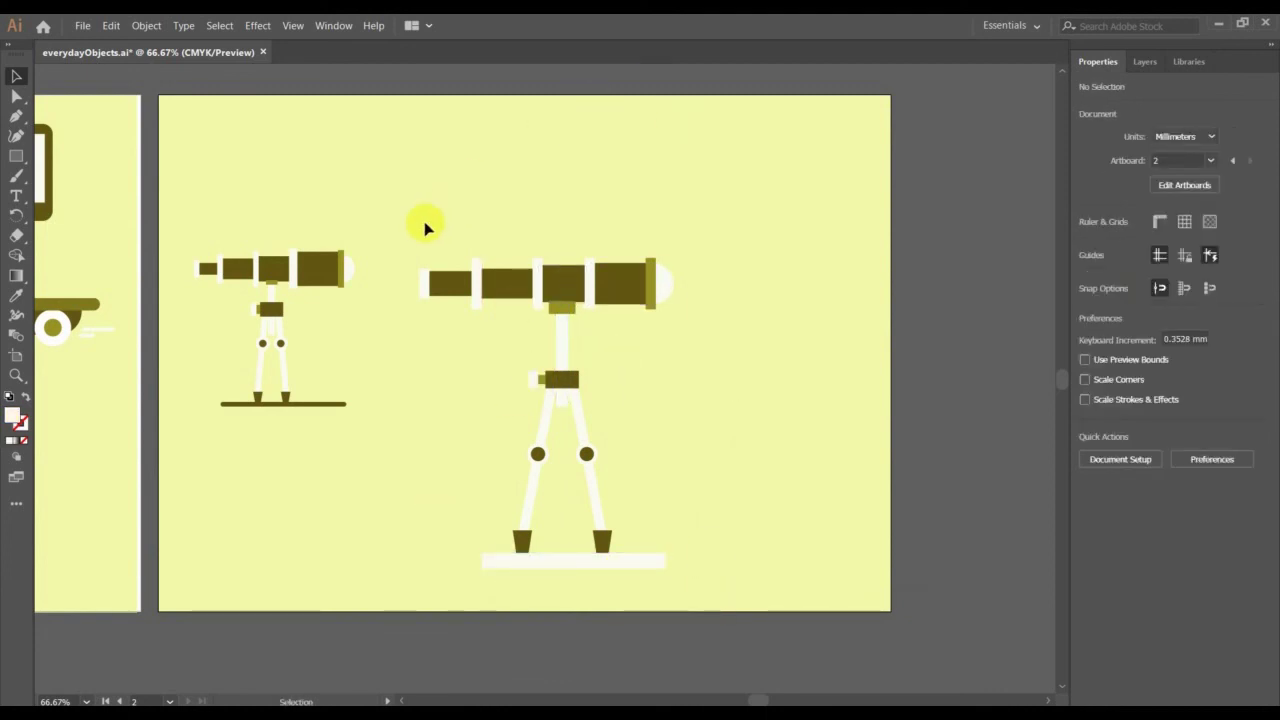
{"action": "left_click", "coordinate": [403, 249]}
{"action": "mouse_move", "coordinate": [403, 249]}
{"action": "left_mouse_down"}
{"action": "mouse_move", "coordinate": [446, 211]}
{"action": "mouse_move", "coordinate": [388, 248]}
{"action": "left_mouse_up"}
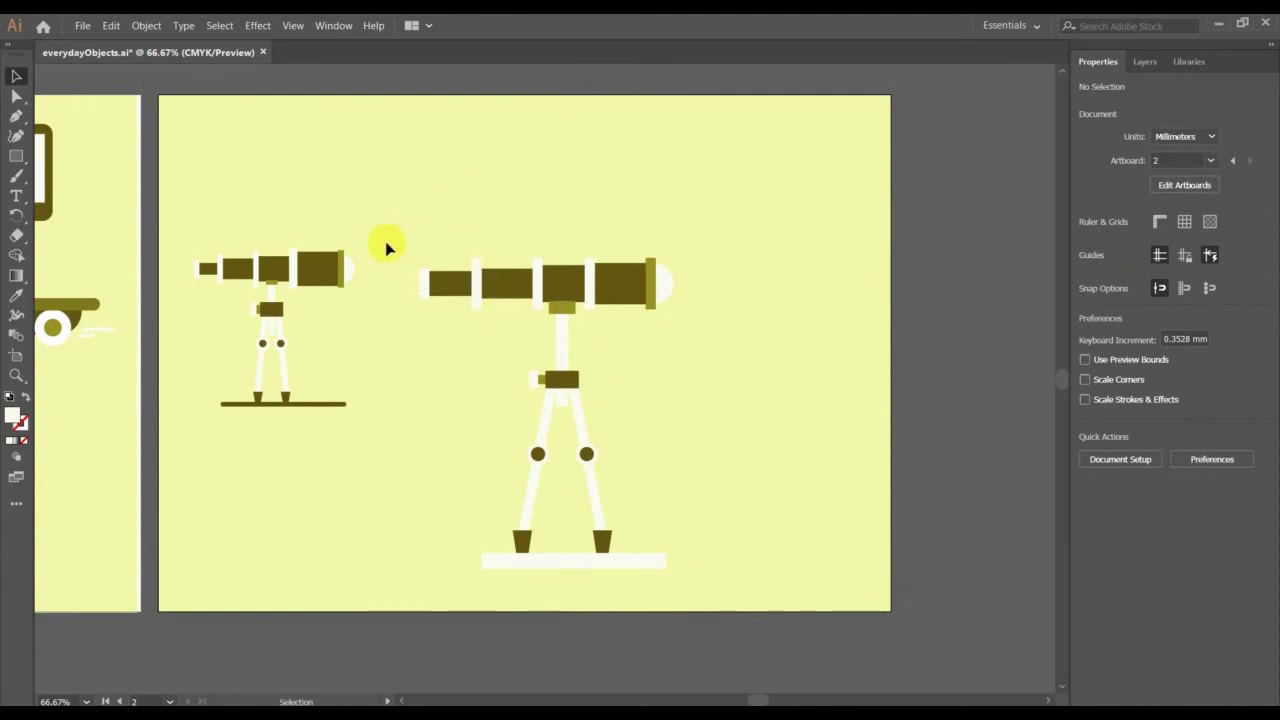
{"action": "scroll", "coordinate": [383, 246], "scroll_direction": "left", "scroll_amount": 5}
{"action": "scroll", "coordinate": [386, 251], "scroll_direction": "right", "scroll_amount": 3}
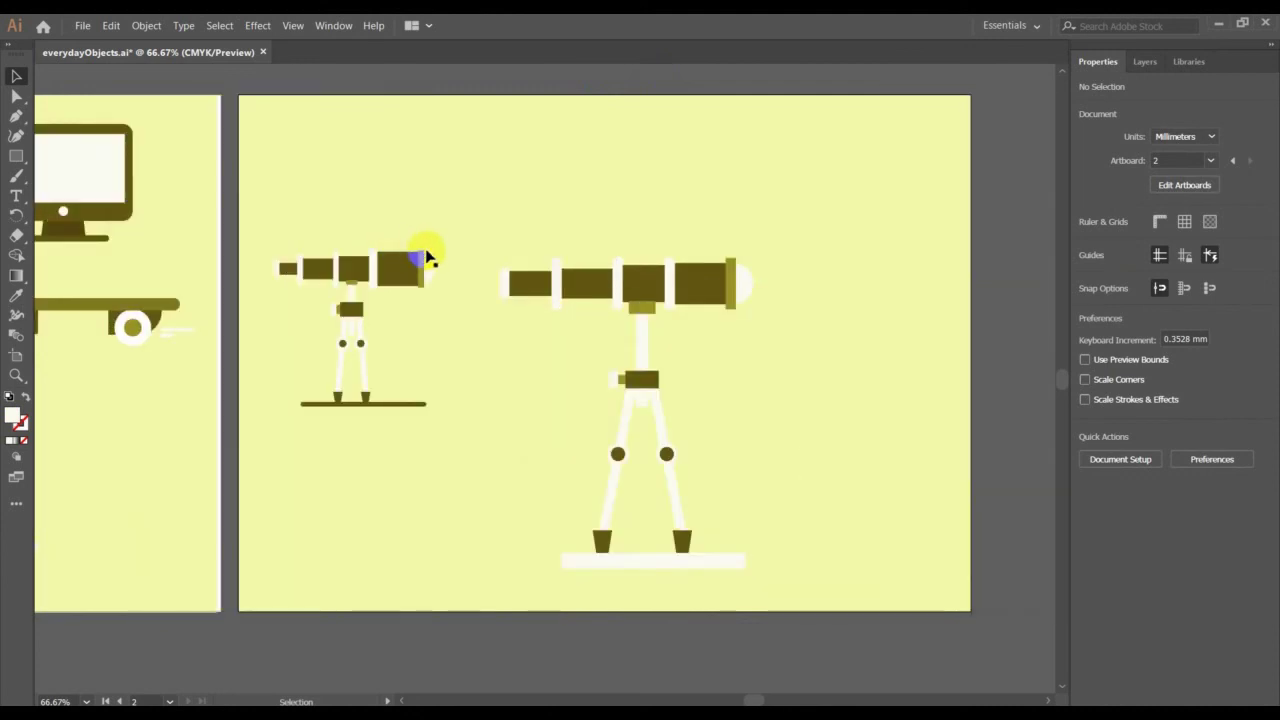
{"action": "left_click_drag", "start_coordinate": [502, 286], "coordinate": [530, 292]}
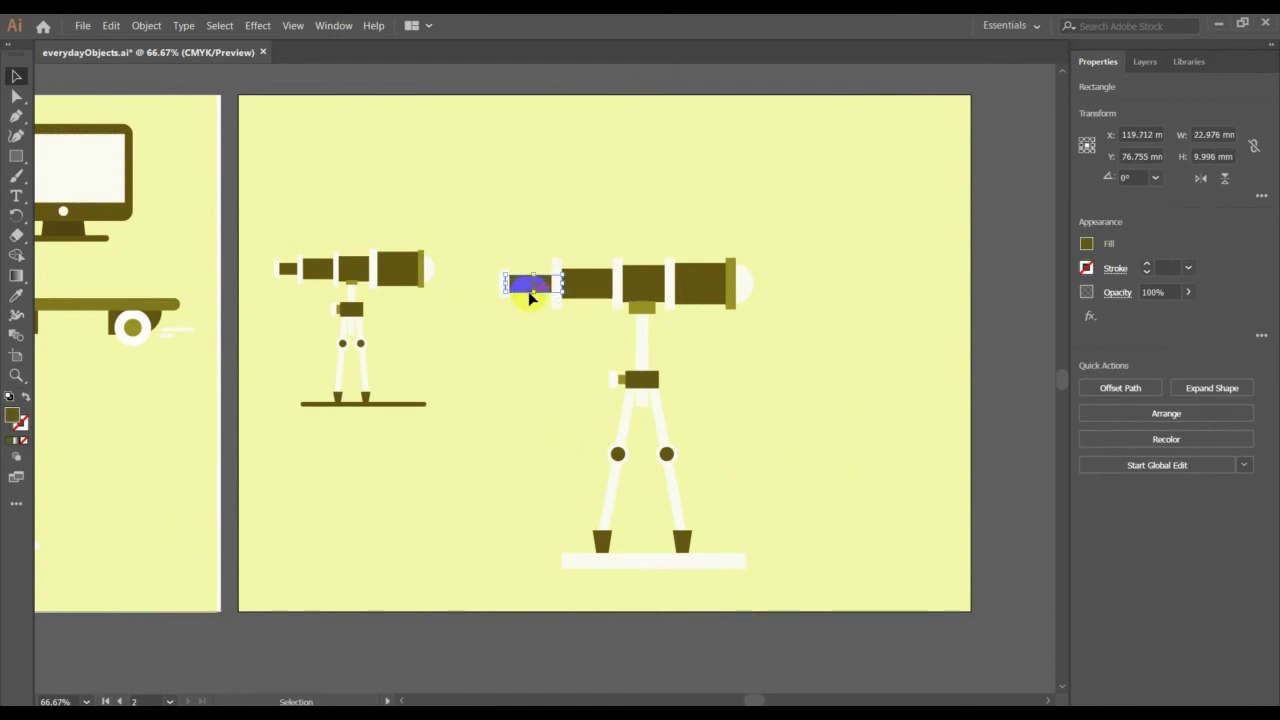
{"action": "left_click", "coordinate": [535, 362]}
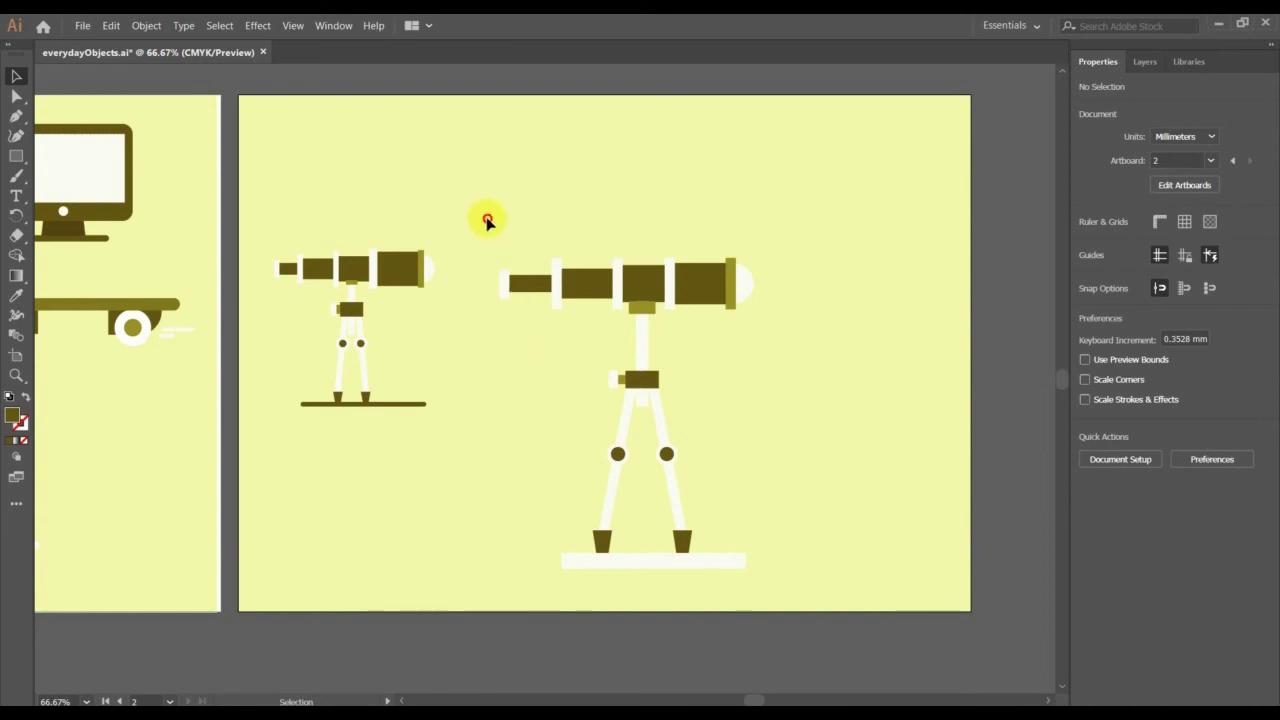
- Group all parts of the redrawn telescope, including its tripod and base, into one object
{"action": "left_click_drag", "start_coordinate": [484, 218], "coordinate": [808, 591]}
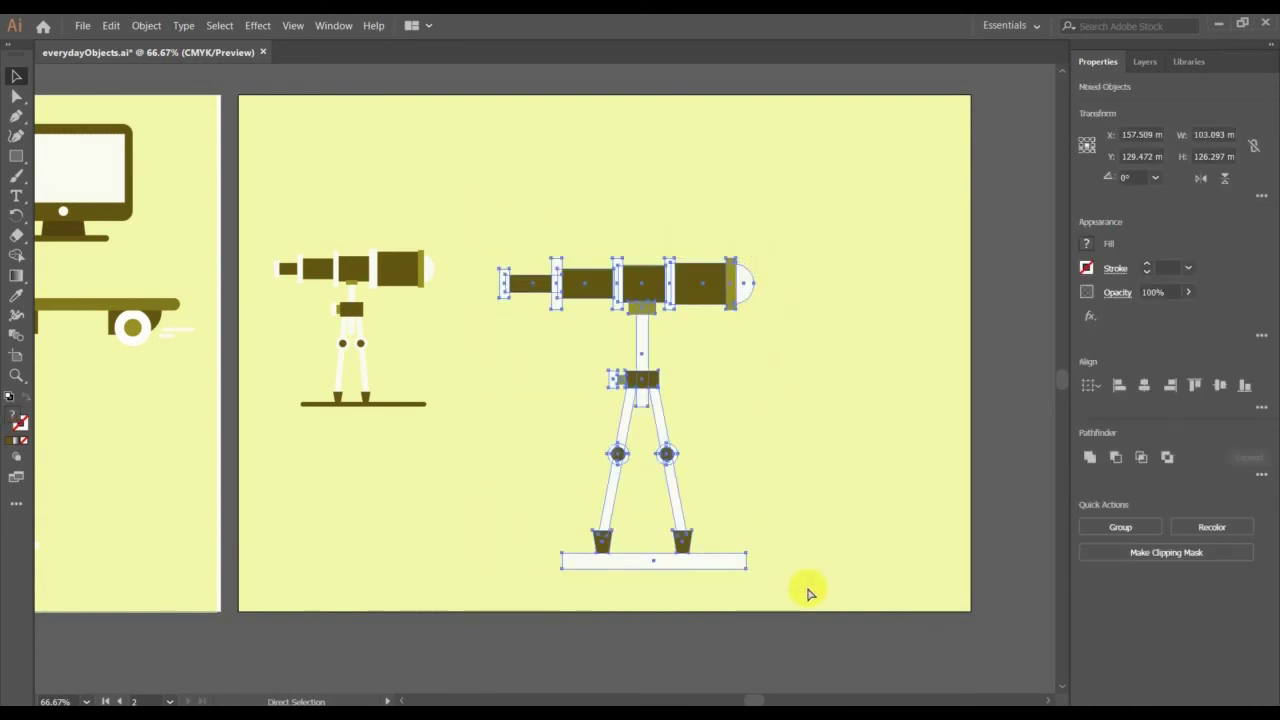
{"action": "key", "text": "ctrl+g"}
{"action": "left_click", "coordinate": [907, 378]}
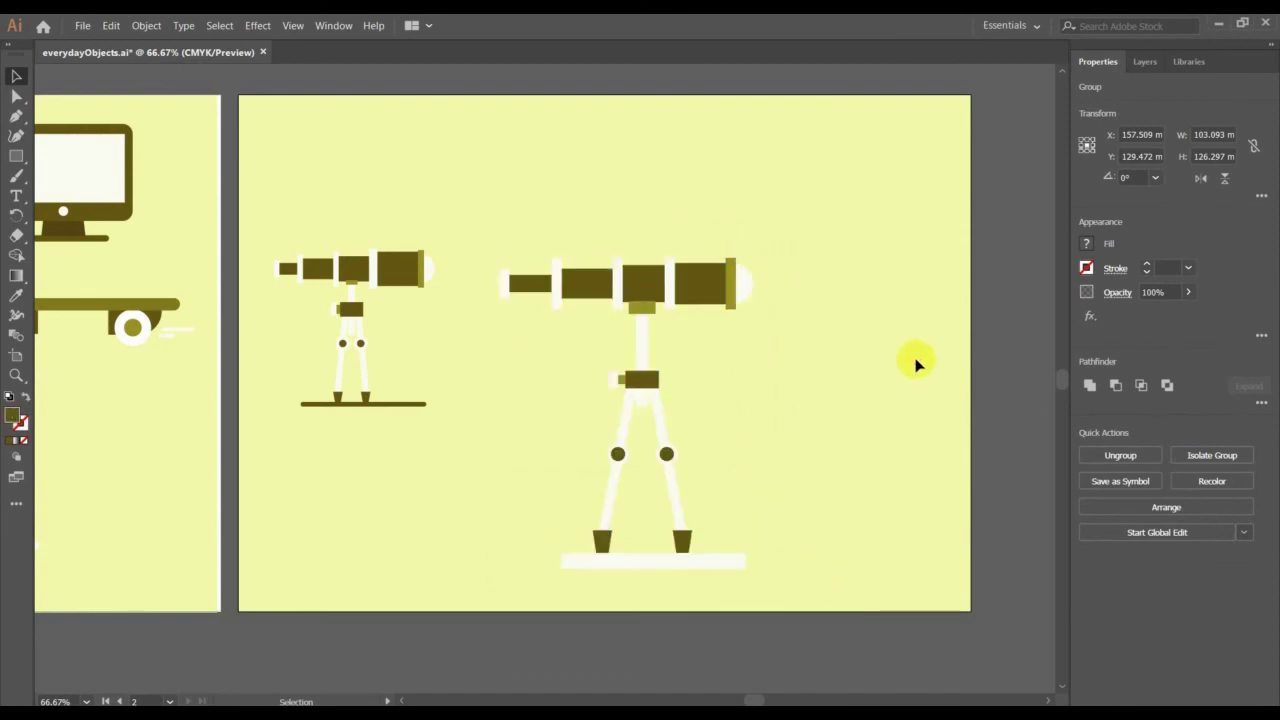